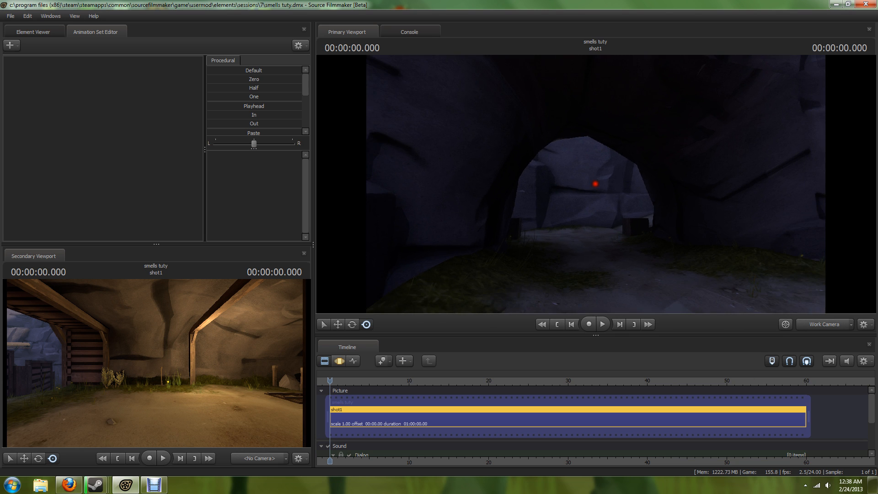
# Move the view back from the tunnel entrance and create an animation set for a new light
pyautogui.press('s')
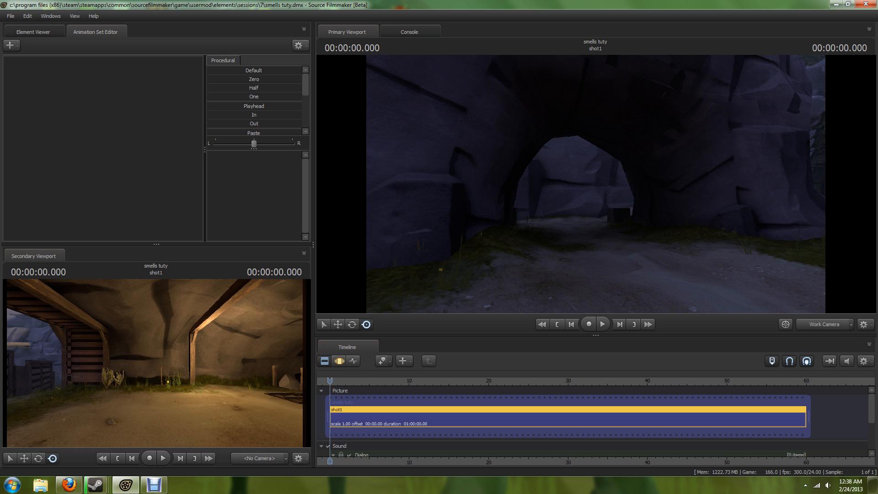
pyautogui.click(9, 44)
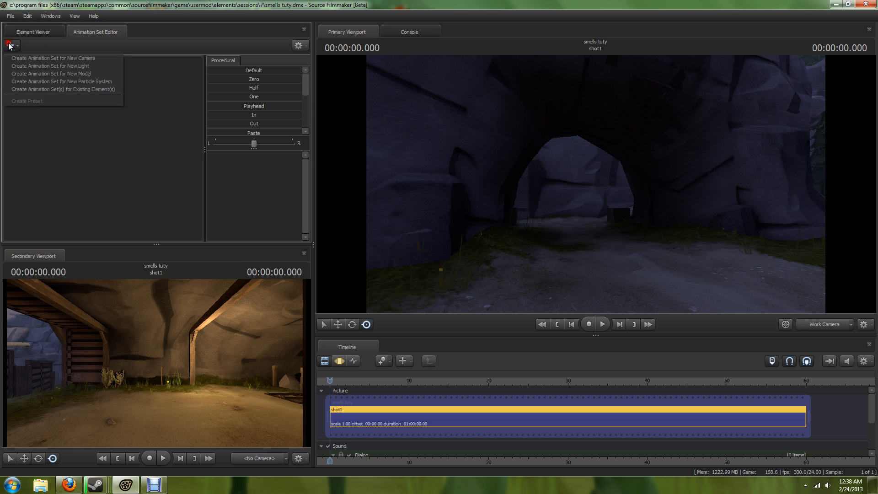
pyautogui.click(35, 67)
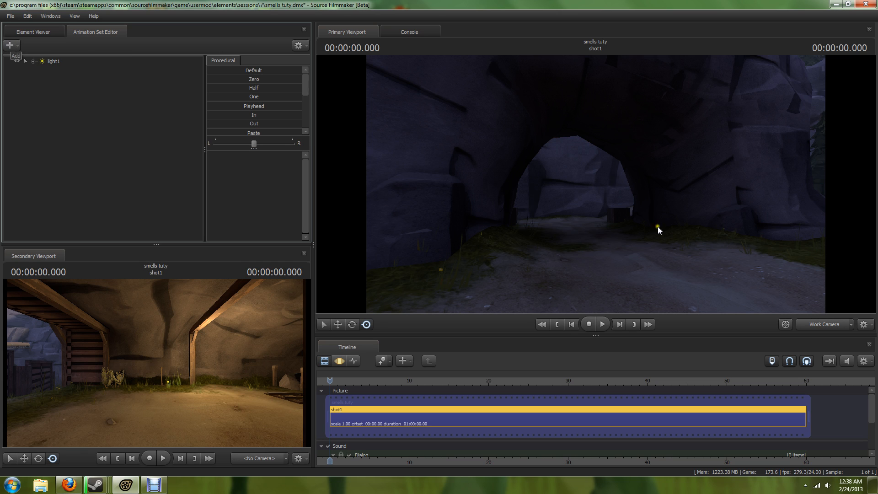
# Switch the primary viewport to the scene camera and copy its view to the work camera
pyautogui.click(822, 324)
pyautogui.click(823, 324)
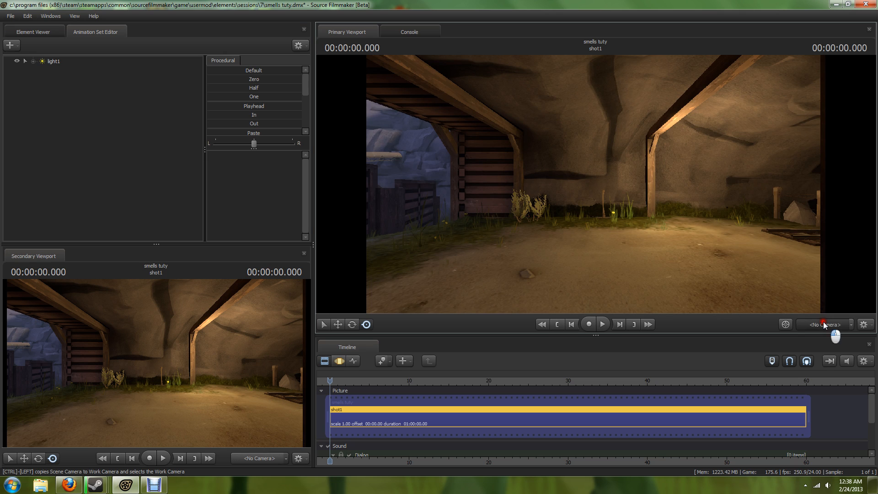
pyautogui.click(818, 325)
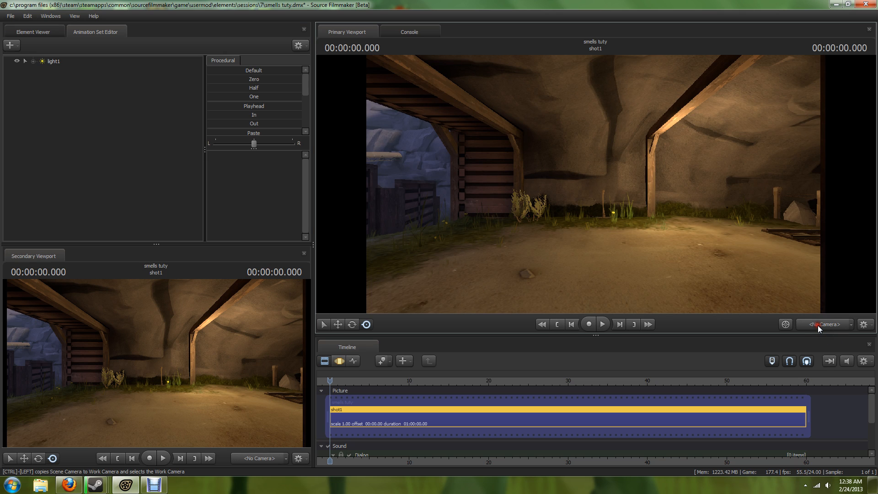
pyautogui.click(817, 325)
# Delete the light1 animation set
pyautogui.click(54, 62)
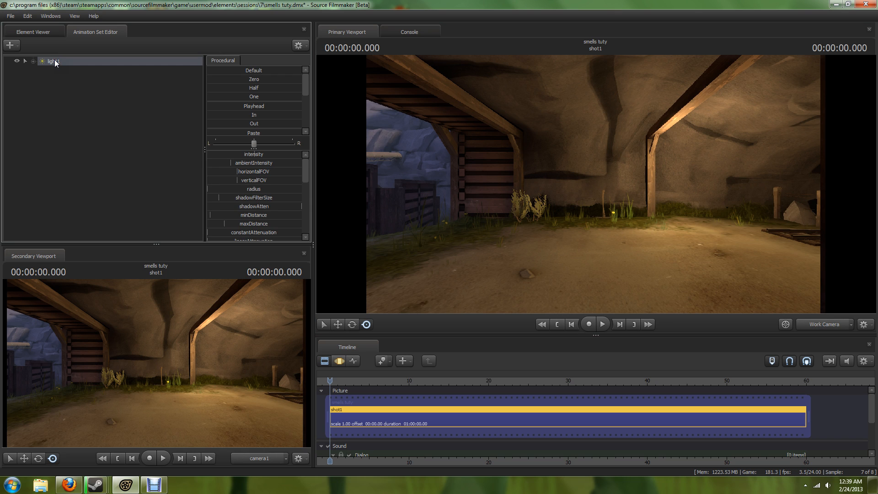
pyautogui.rightClick(55, 63)
pyautogui.click(67, 78)
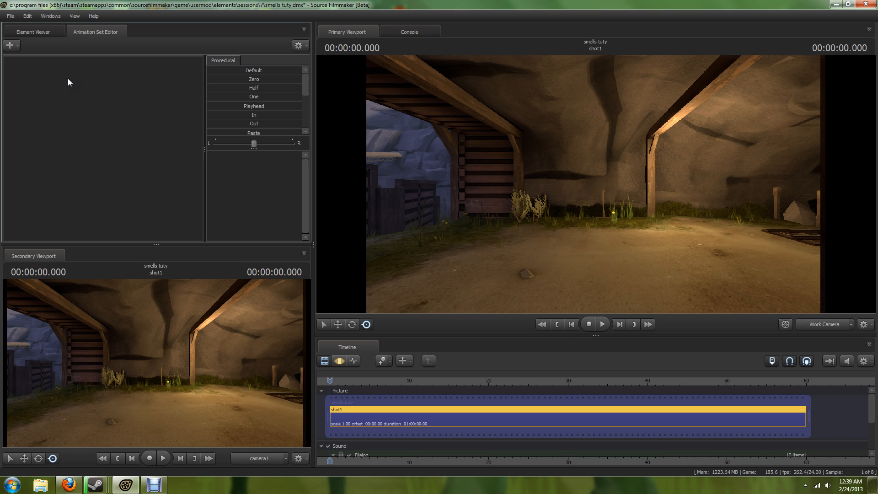
# Create animation sets for two new lights, light1 and light2, from the work camera's view
pyautogui.click(9, 45)
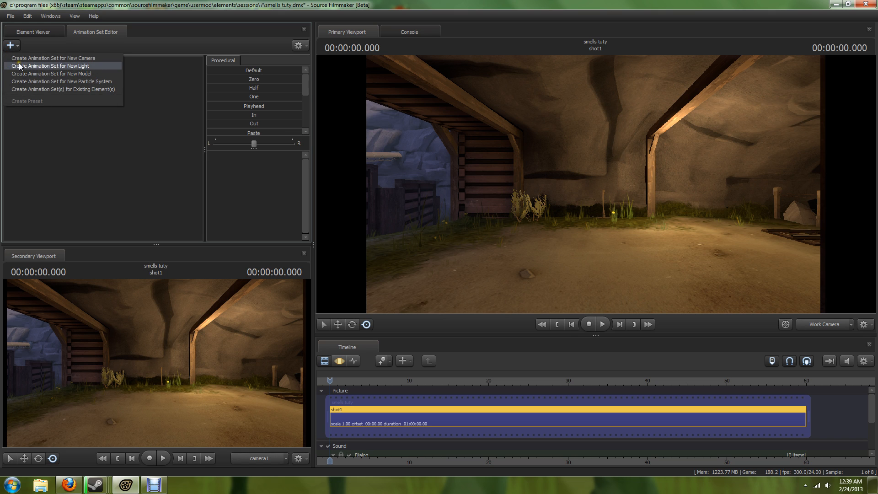
pyautogui.click(20, 65)
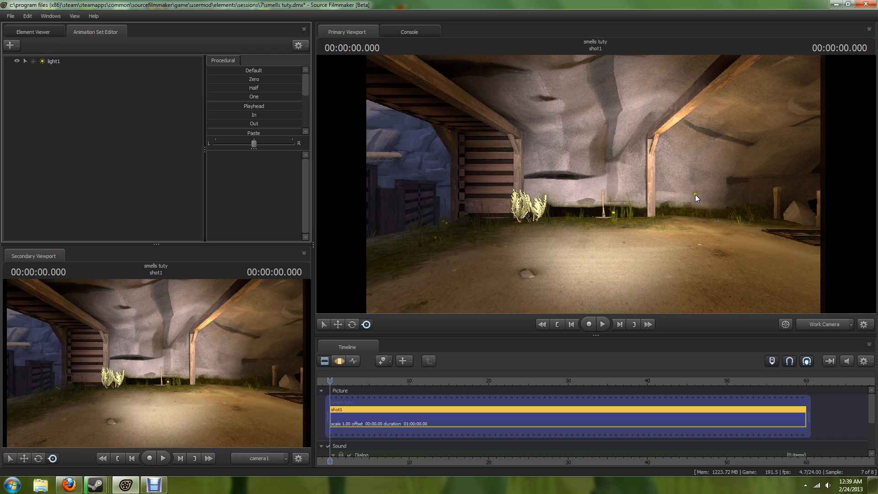
pyautogui.click(10, 45)
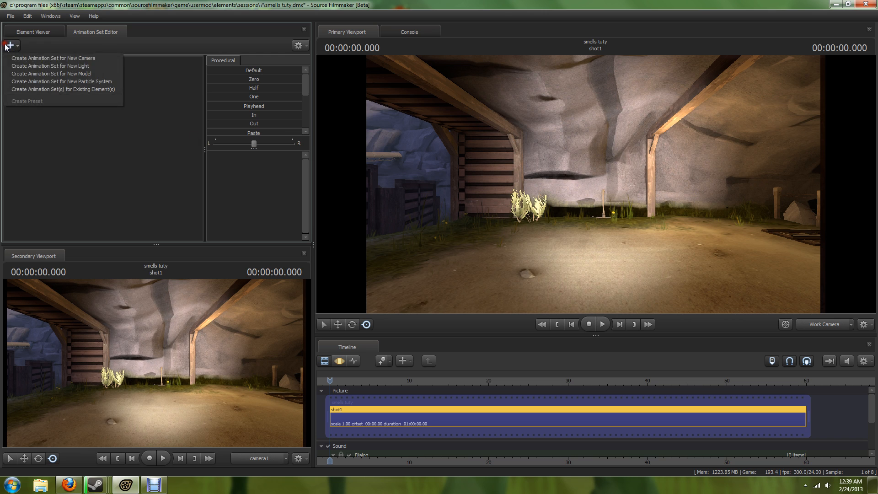
pyautogui.click(37, 66)
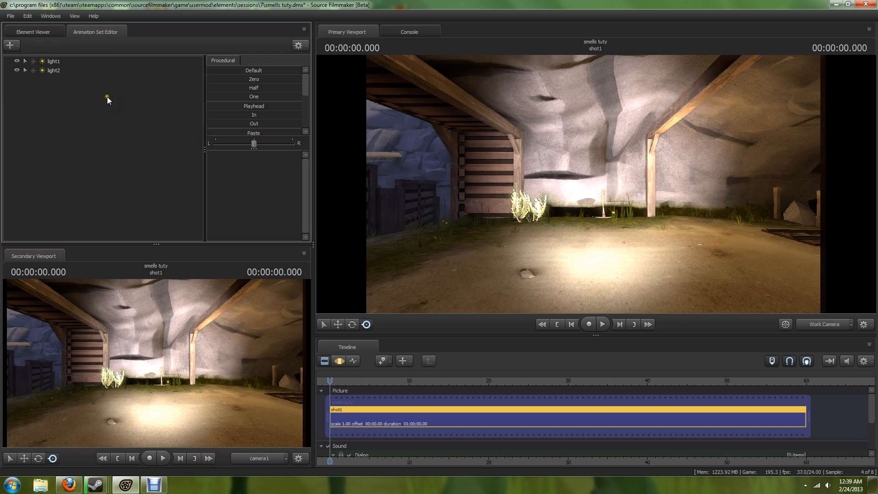
# Lock light2's transform to light1's transform and zero the locked transform
pyautogui.click(32, 71)
pyautogui.click(42, 79)
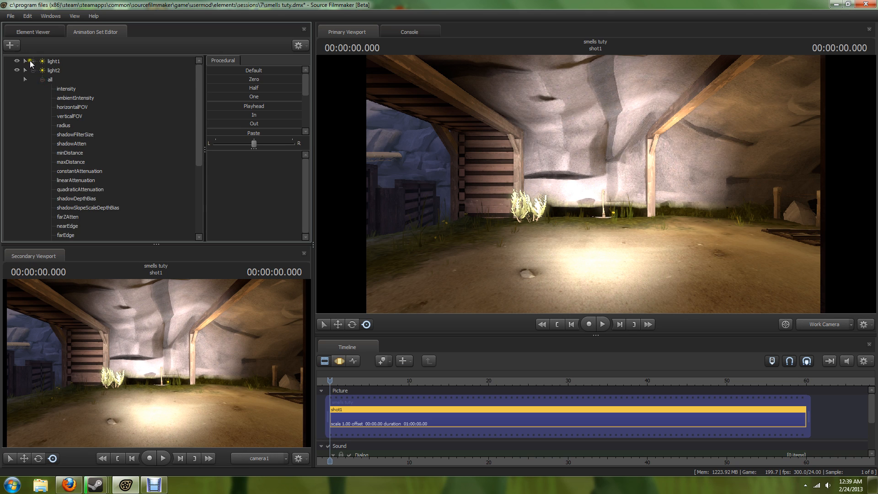
pyautogui.click(32, 62)
pyautogui.scroll(-3, 73, 137)
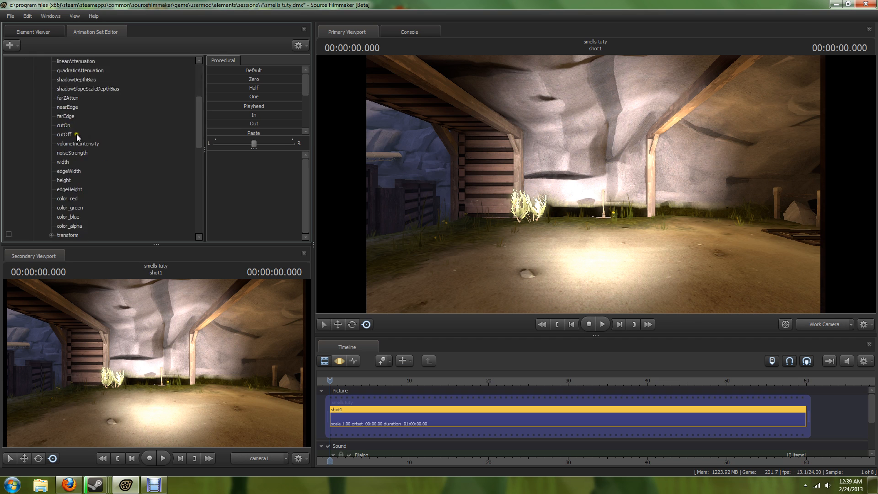
pyautogui.scroll(4, 79, 144)
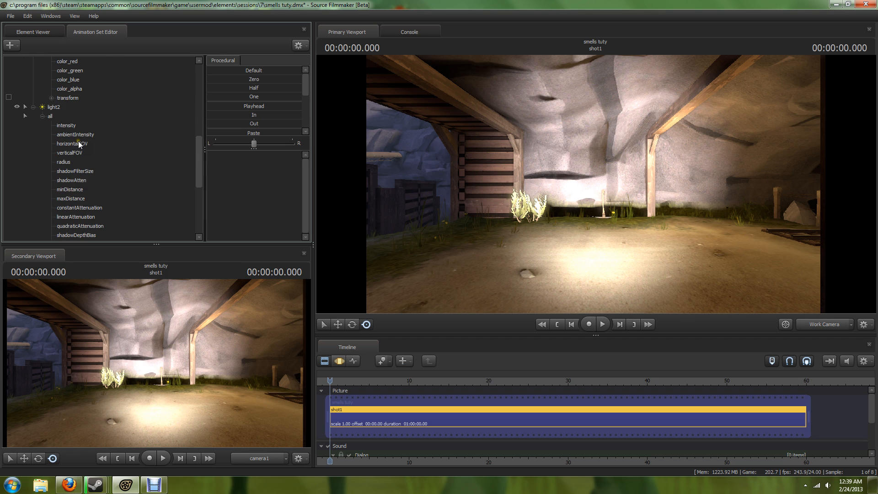
pyautogui.click(67, 97)
pyautogui.scroll(-2, 91, 226)
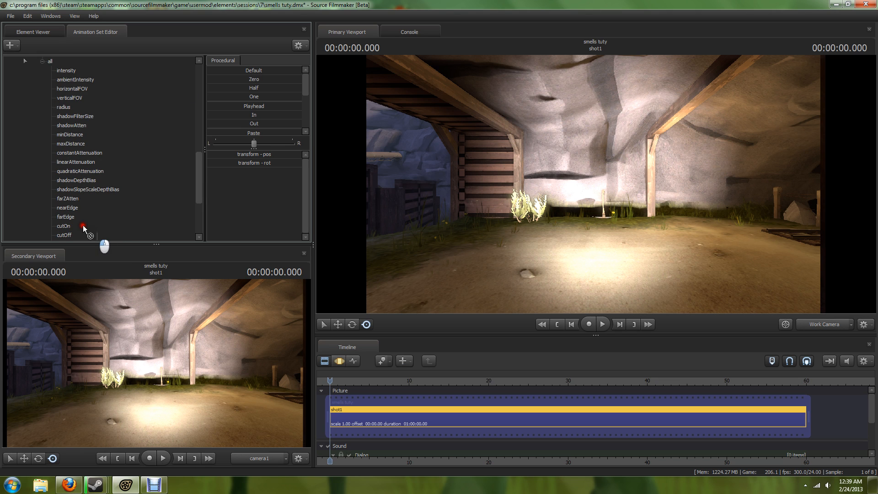
pyautogui.scroll(-3, 158, 190)
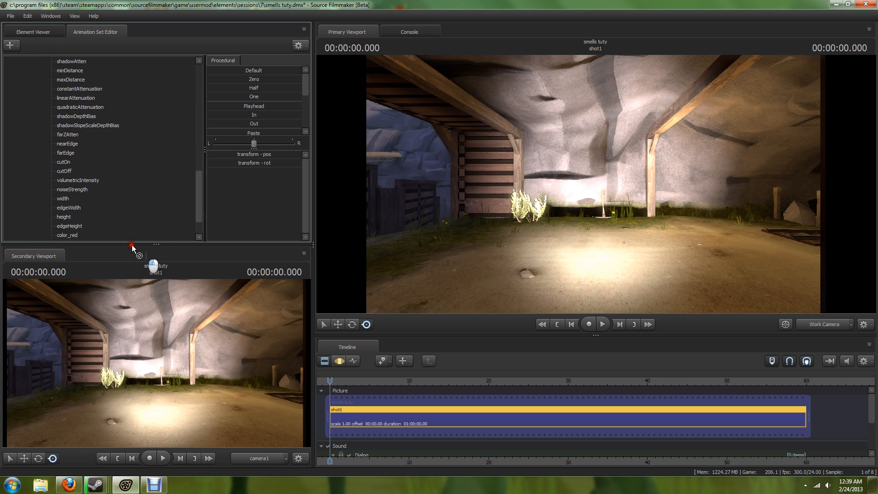
pyautogui.scroll(-2, 132, 248)
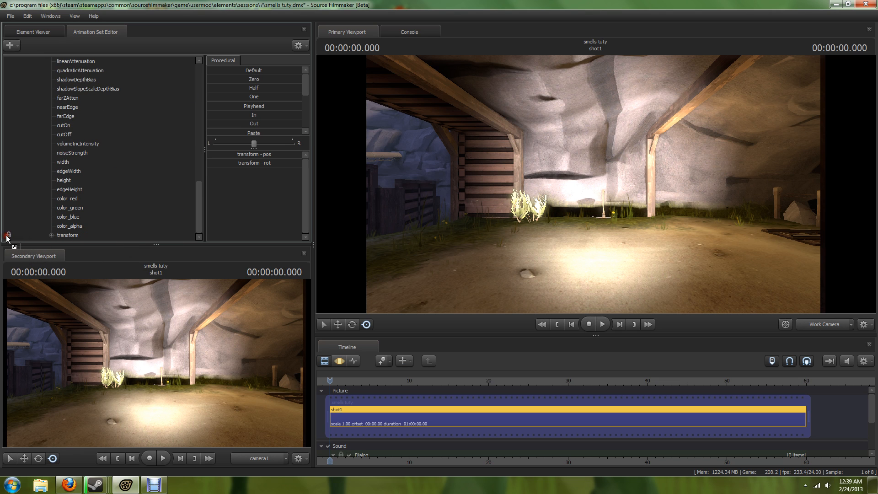
pyautogui.click(69, 234)
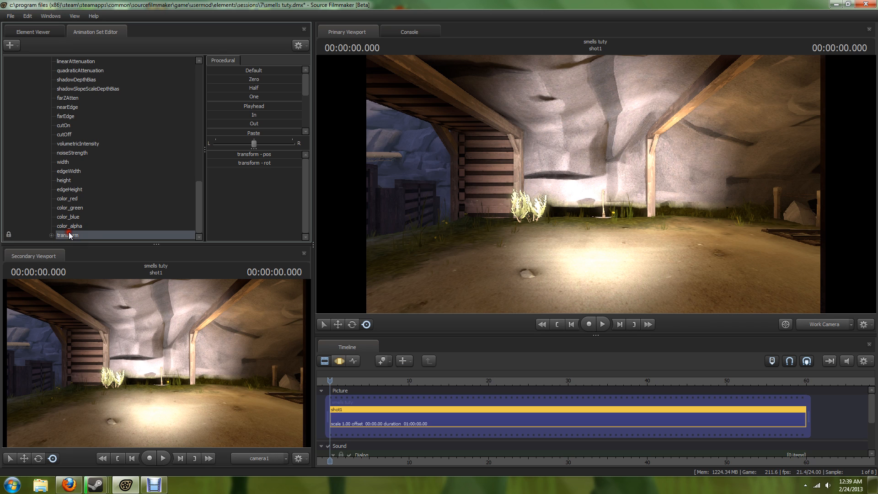
pyautogui.click(253, 79)
# Remap light1's horizontalFOV slider range to a maximum of 180
pyautogui.moveTo(201, 205); pyautogui.dragTo(200, 87)
pyautogui.click(61, 63)
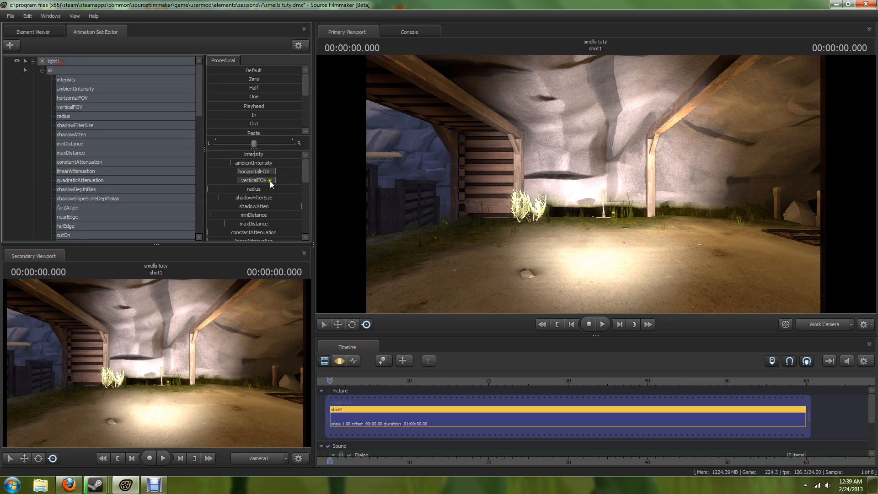
pyautogui.rightClick(279, 172)
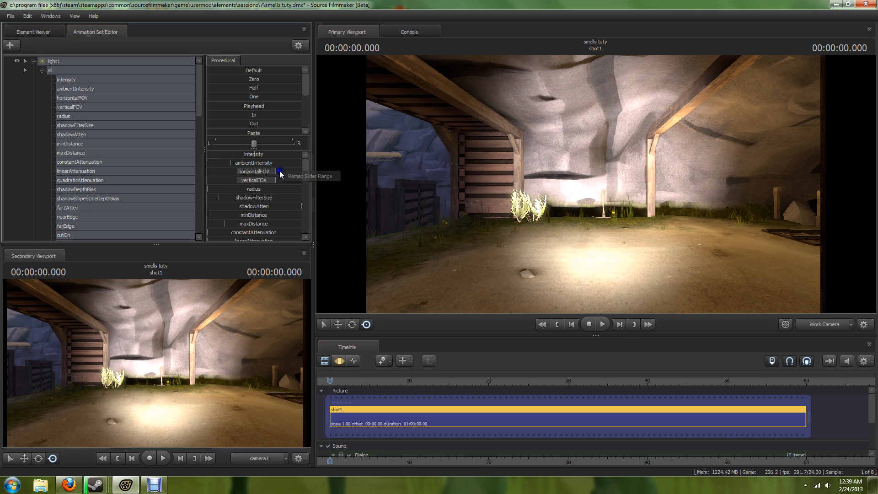
pyautogui.click(296, 174)
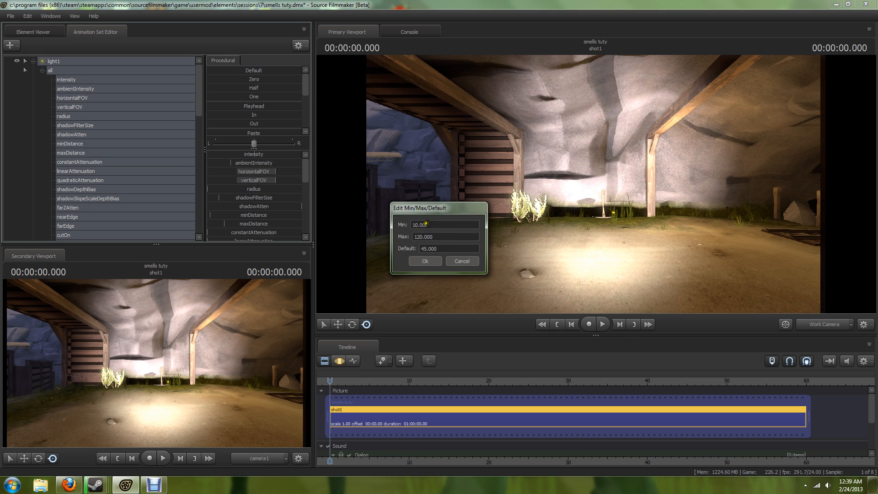
pyautogui.click(439, 237)
pyautogui.write('180')
pyautogui.click(424, 261)
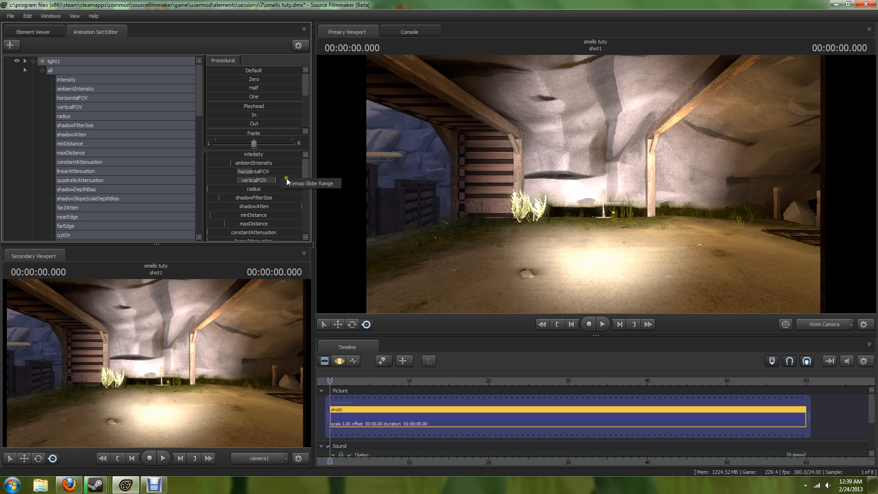
# Remap light1's verticalFOV slider range to a maximum of 180
pyautogui.click(286, 180)
pyautogui.click(438, 236)
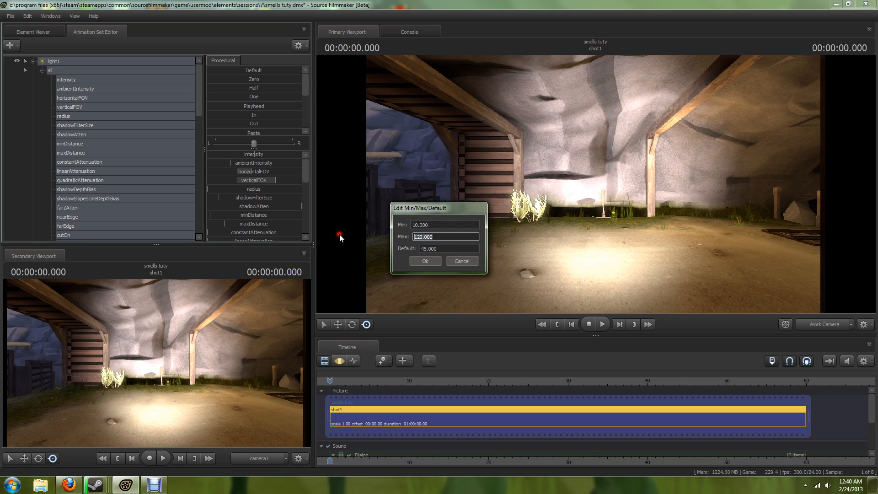
pyautogui.write('180')
pyautogui.press('Return')
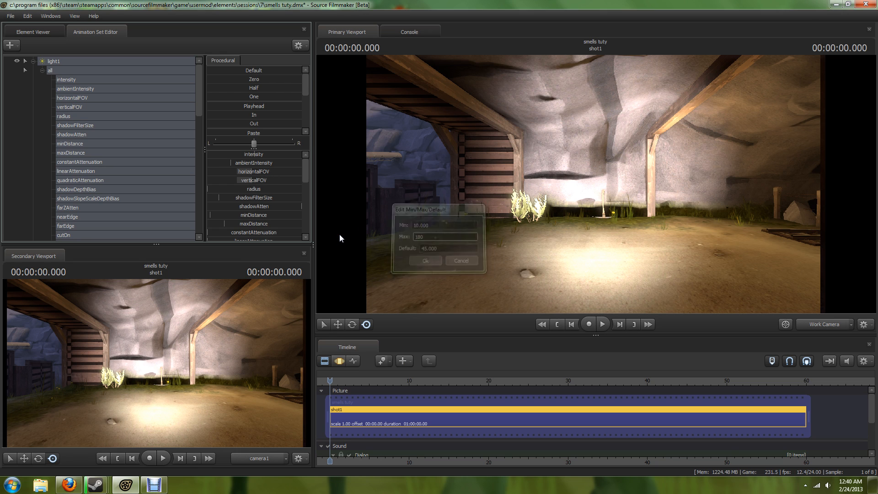
# Collapse the expanded controls of light1 and light2 in the animation set list
pyautogui.scroll(-10, 169, 153)
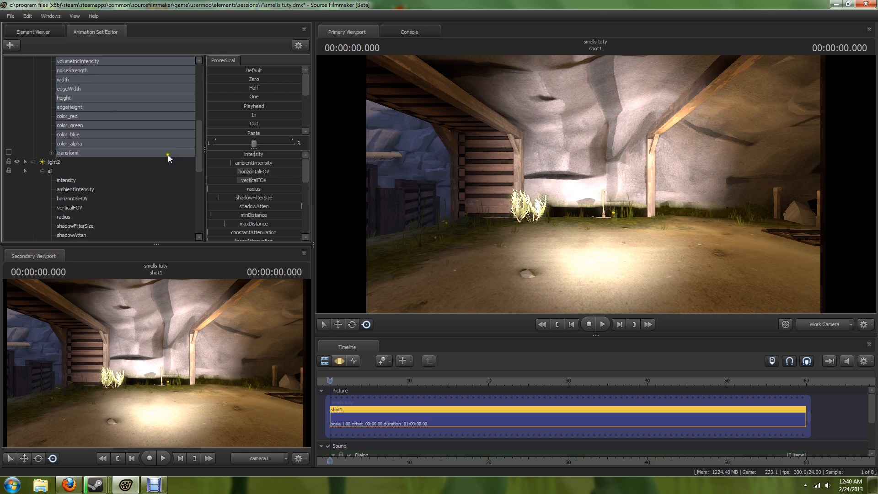
pyautogui.scroll(10, 153, 161)
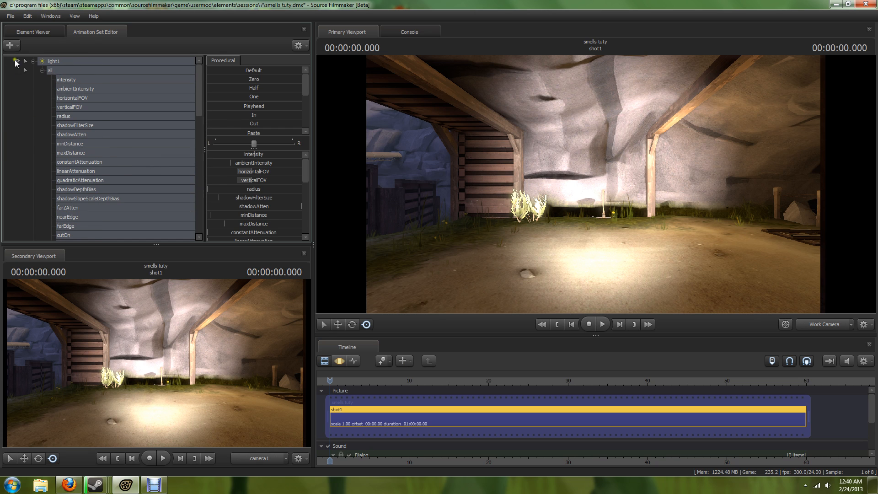
pyautogui.click(33, 61)
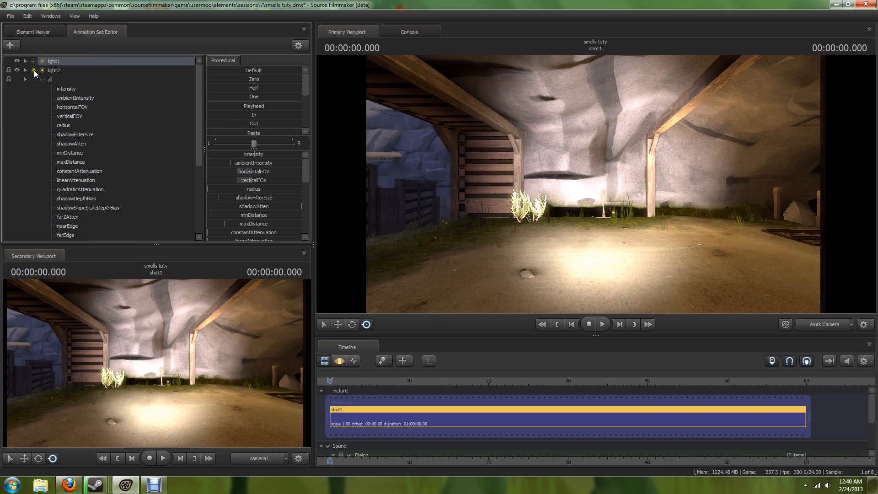
pyautogui.click(33, 71)
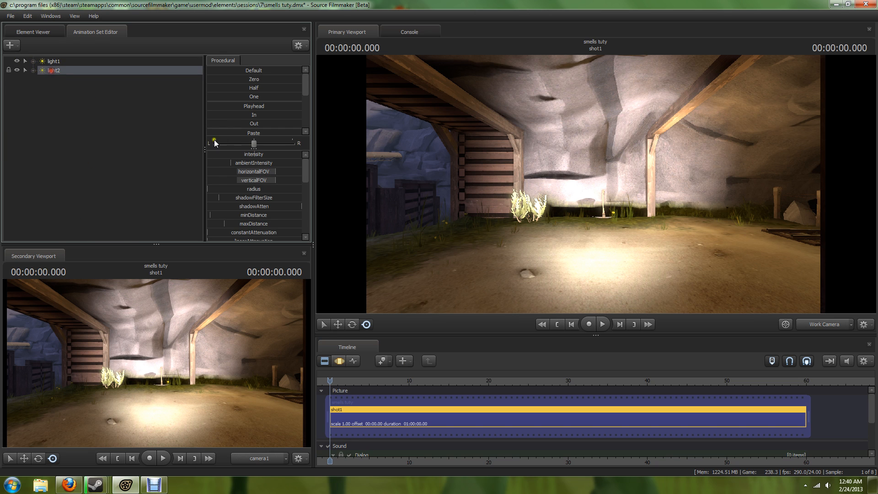
# Remap light2's horizontalFOV slider range to a maximum of 180
pyautogui.rightClick(290, 172)
pyautogui.click(311, 177)
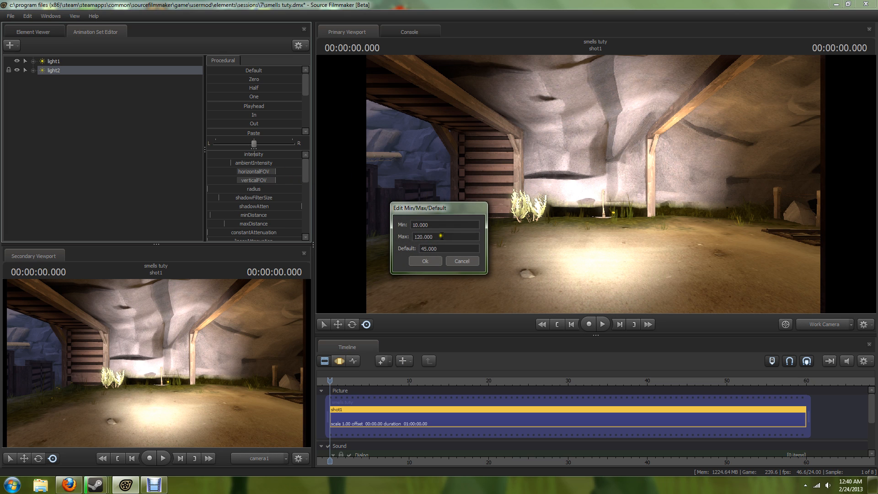
pyautogui.moveTo(440, 236); pyautogui.dragTo(268, 217)
pyautogui.write('180')
pyautogui.click(437, 261)
# Remap light2's verticalFOV slider range to a maximum of 180
pyautogui.rightClick(281, 180)
pyautogui.click(302, 185)
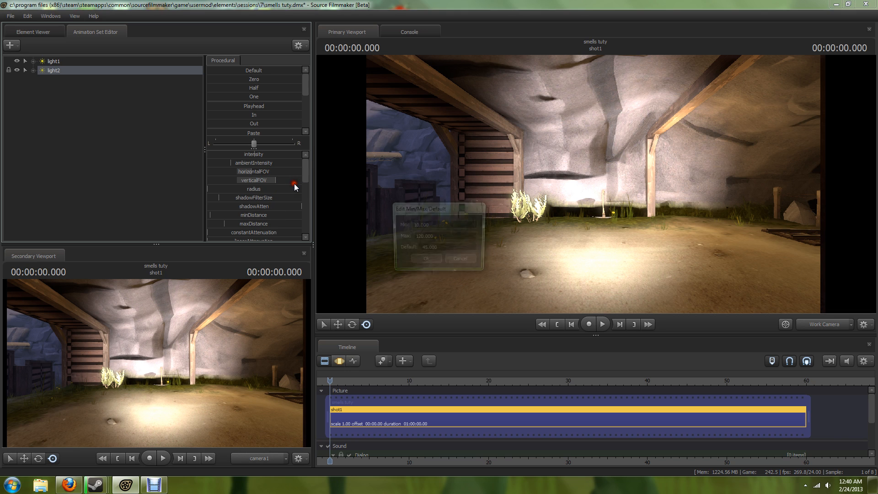
pyautogui.click(436, 236)
pyautogui.moveTo(437, 234); pyautogui.dragTo(299, 220)
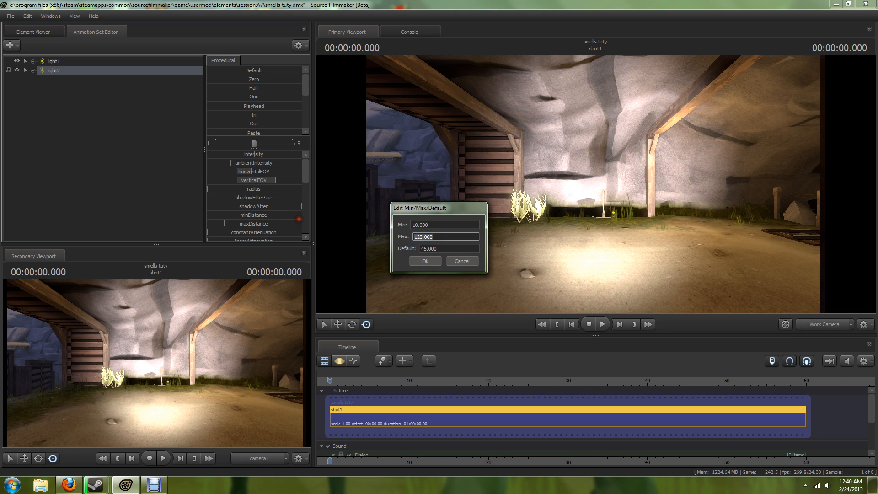
pyautogui.write('180')
pyautogui.press('Return')
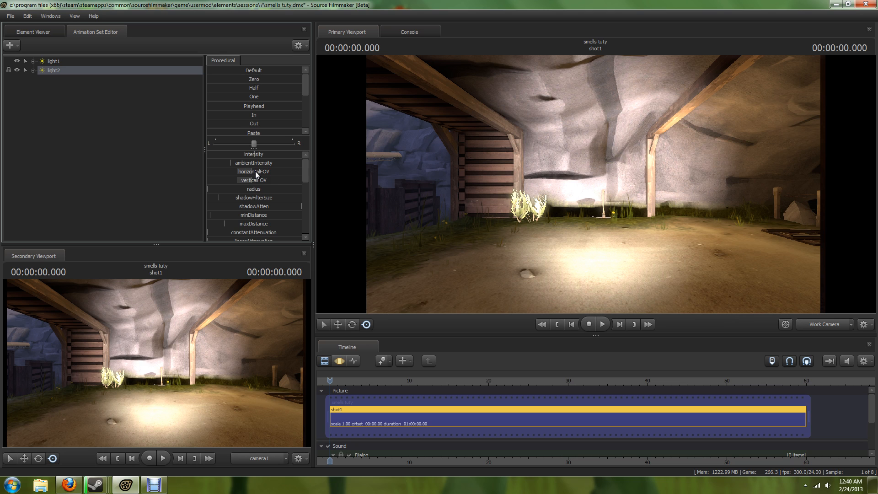
# Switch the timeline to the Motion Editor and apply the Zero preset to light2
pyautogui.moveTo(255, 171); pyautogui.dragTo(307, 169)
pyautogui.click(339, 361)
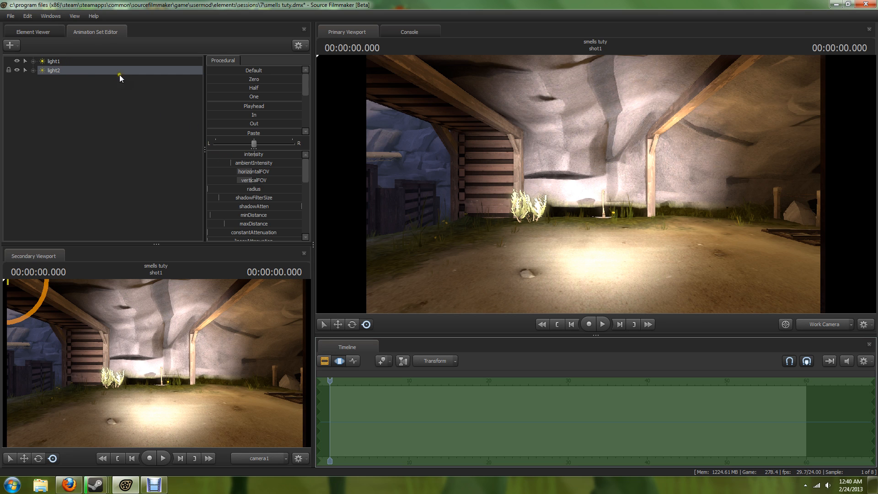
pyautogui.click(85, 64)
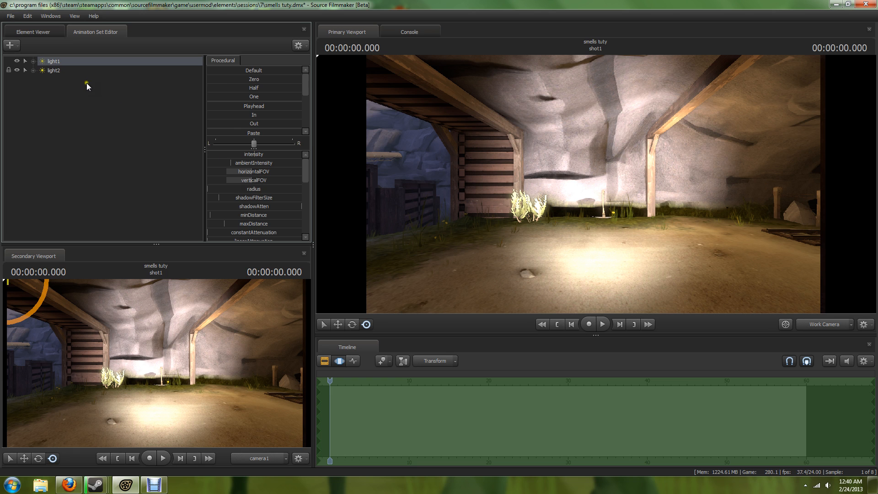
pyautogui.click(65, 72)
pyautogui.click(254, 80)
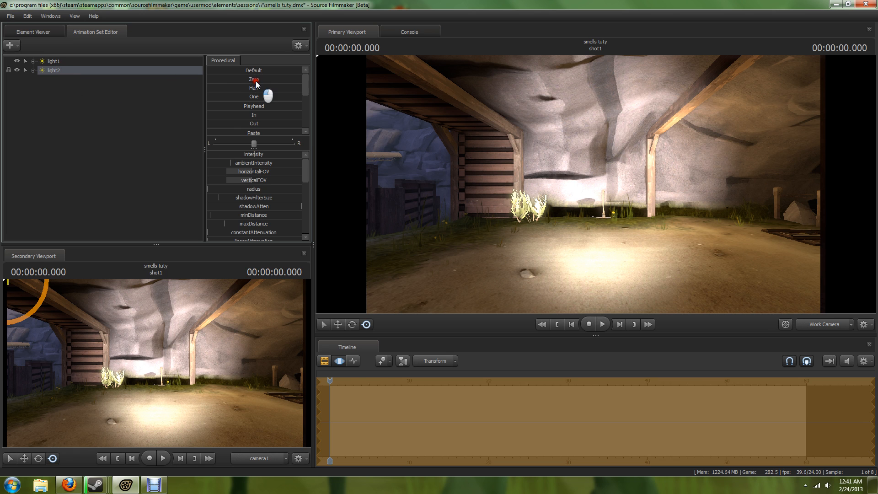
# Apply the Zero preset to light2's transform control, and collapse light2's controls in the animation set list
pyautogui.moveTo(586, 93); pyautogui.dragTo(0, 69)
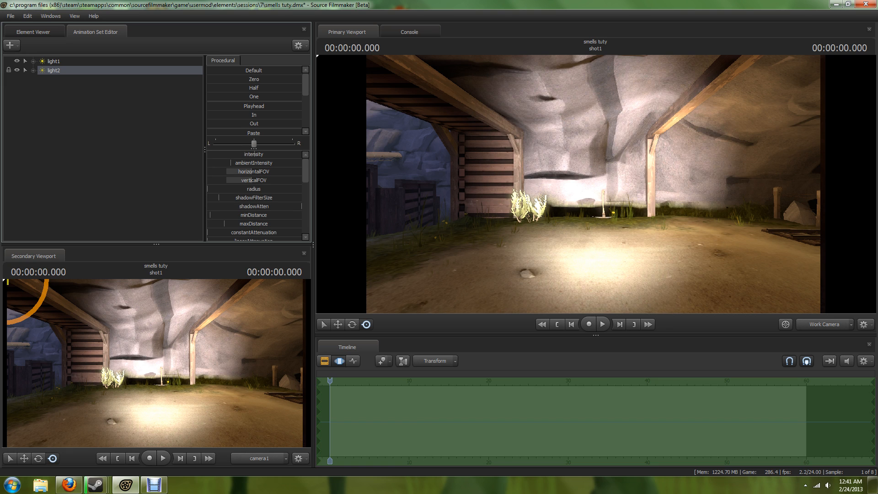
pyautogui.click(26, 70)
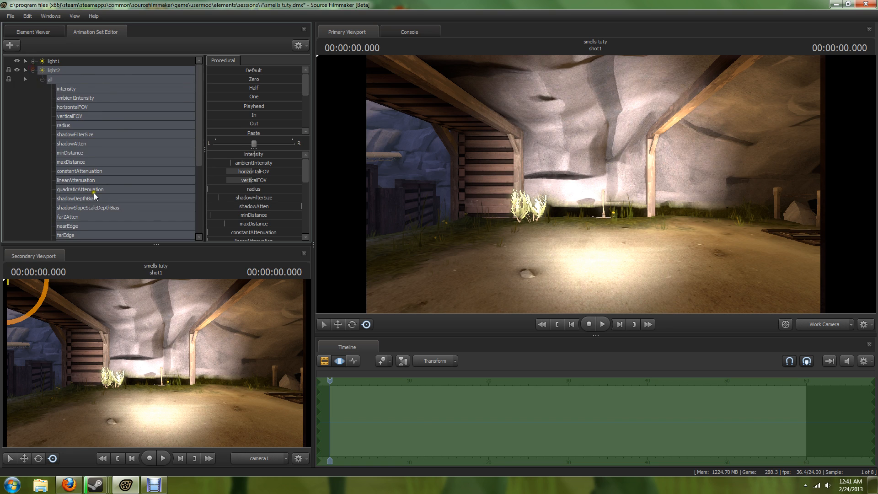
pyautogui.scroll(-3, 95, 195)
pyautogui.scroll(-2, 80, 211)
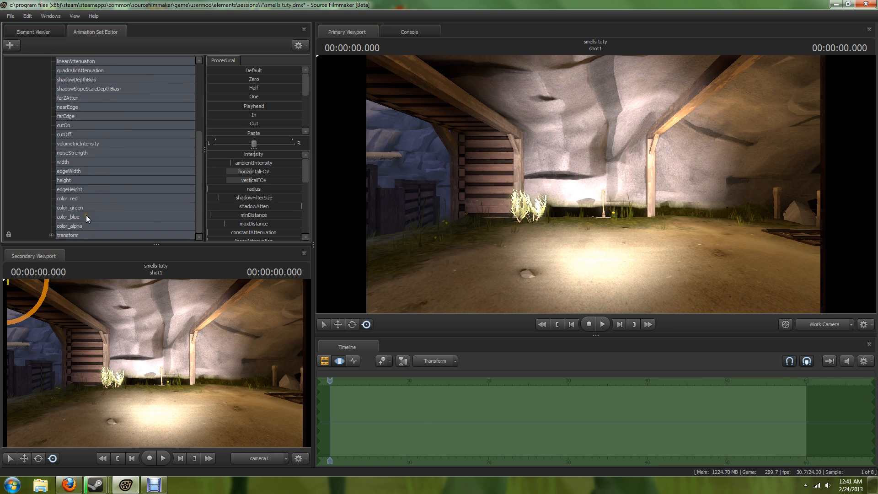
pyautogui.click(73, 235)
pyautogui.click(242, 79)
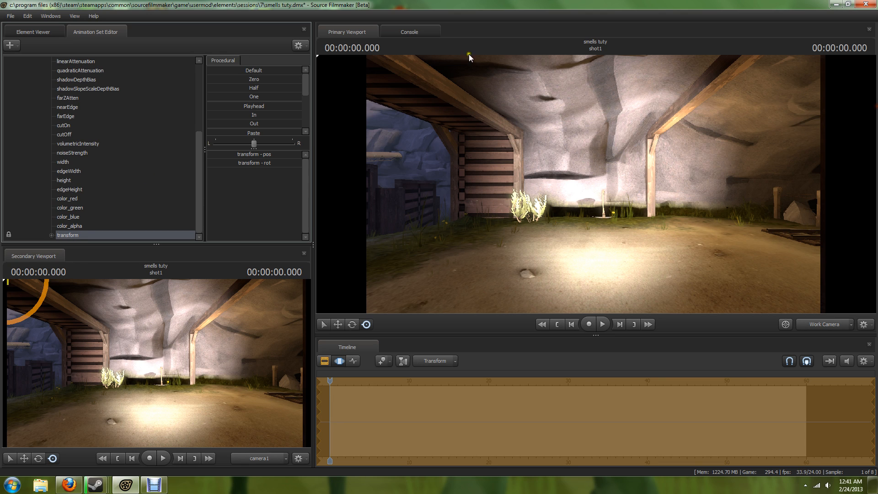
pyautogui.scroll(5, 66, 161)
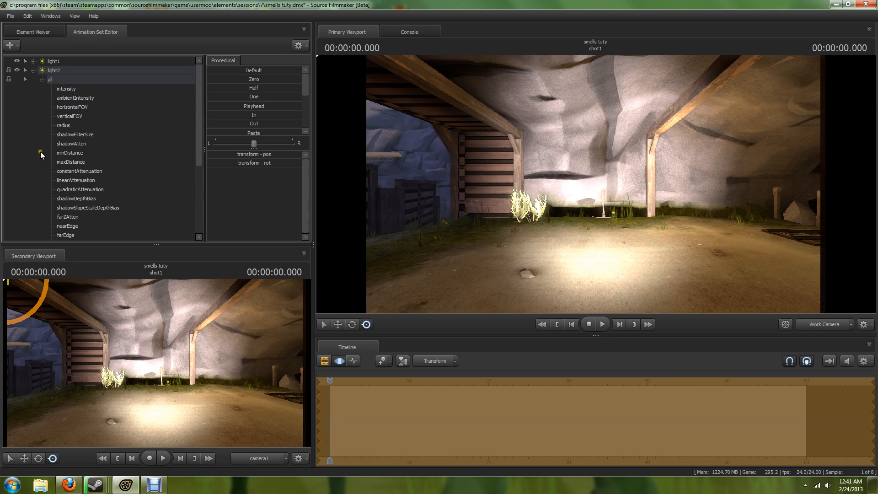
pyautogui.click(32, 71)
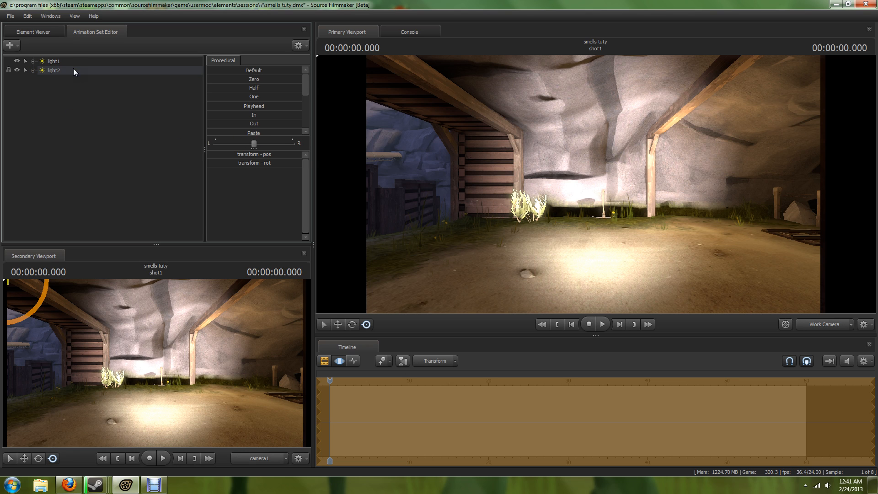
# Set the Rotation X value of light2's transform to 180 at frame 0 in the Graph Editor
pyautogui.click(33, 71)
pyautogui.scroll(-3, 78, 200)
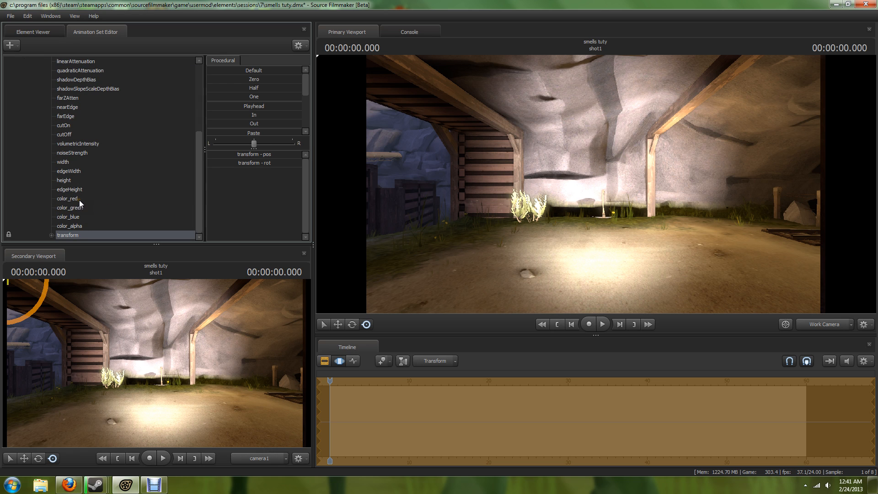
pyautogui.click(51, 234)
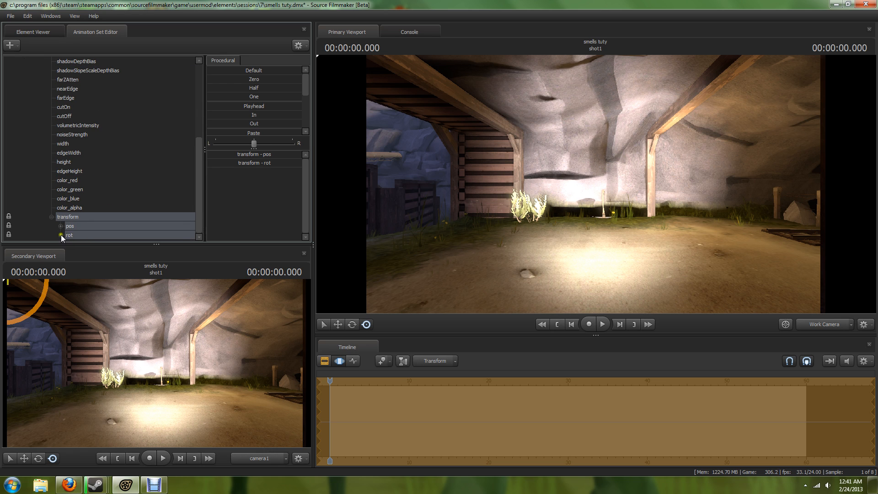
pyautogui.click(60, 235)
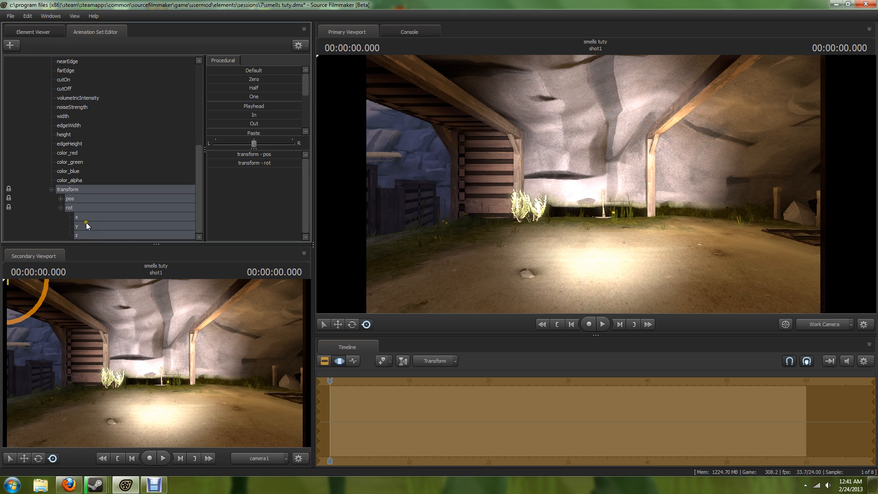
pyautogui.click(83, 220)
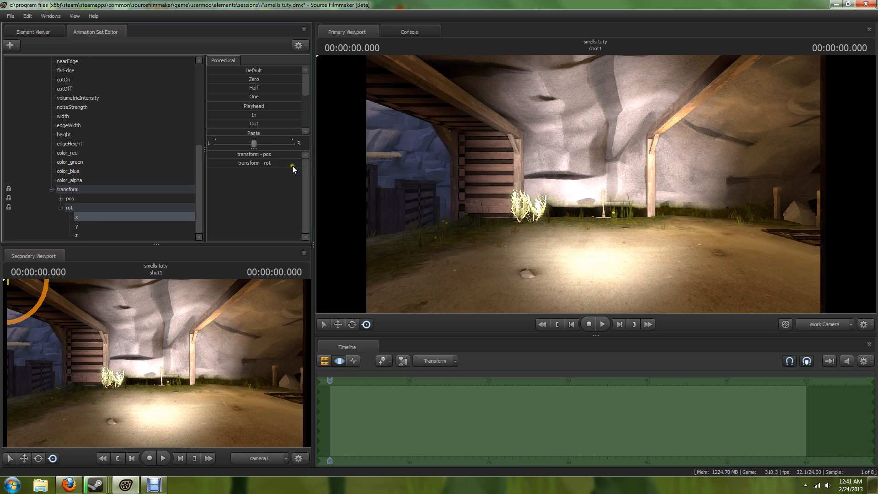
pyautogui.click(355, 361)
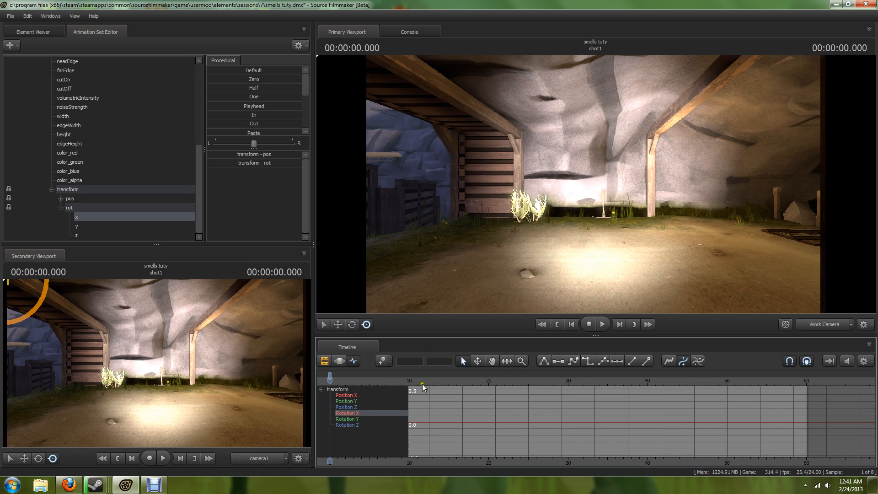
pyautogui.click(331, 375)
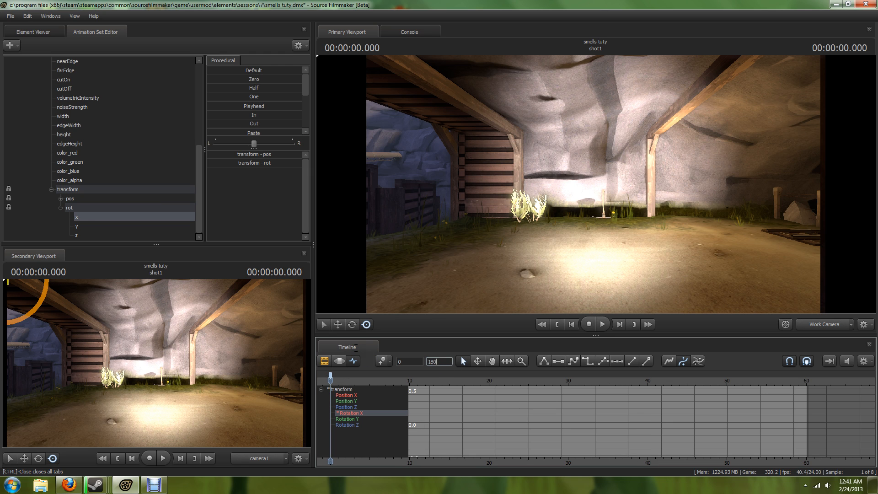
pyautogui.press('Return')
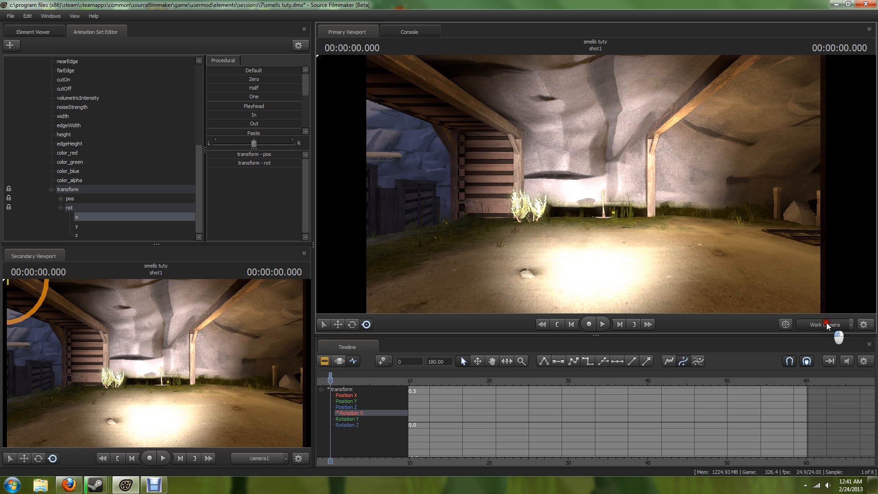
# Compare what each light illuminates by hiding and reshowing light1, and doing the same with light2
pyautogui.click(780, 298)
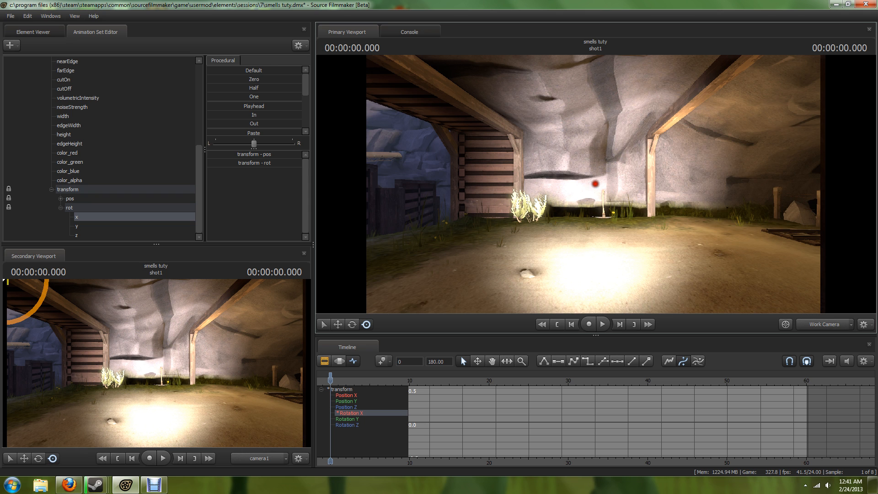
pyautogui.press('s')
pyautogui.moveTo(595, 184)
pyautogui.mouseDown()
pyautogui.moveTo(516, 172)
pyautogui.moveTo(641, 187)
pyautogui.moveTo(596, 184)
pyautogui.mouseUp()
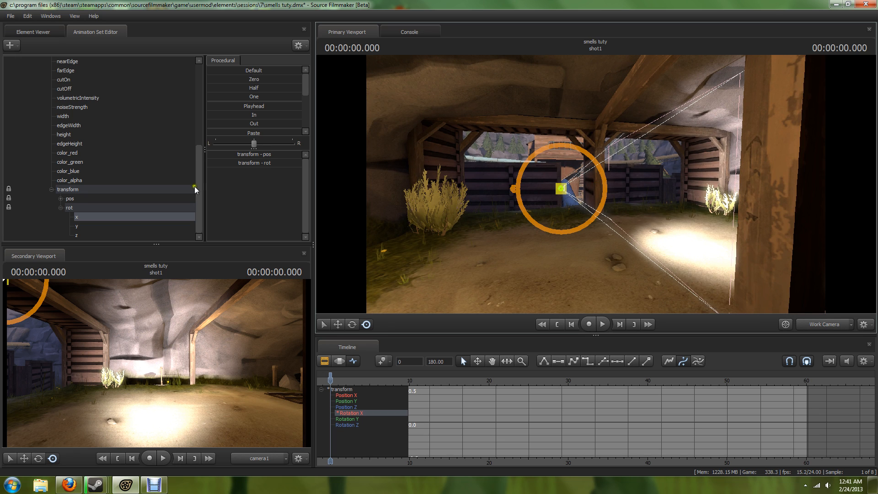
pyautogui.scroll(6, 49, 187)
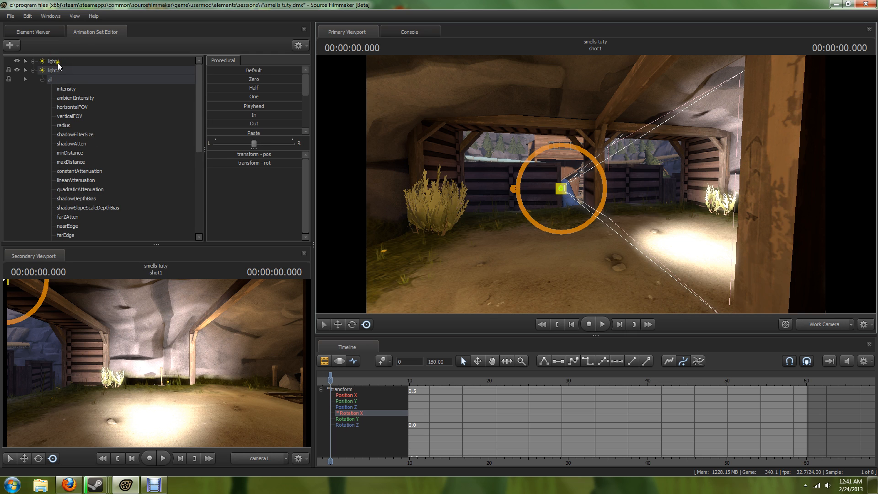
pyautogui.click(57, 63)
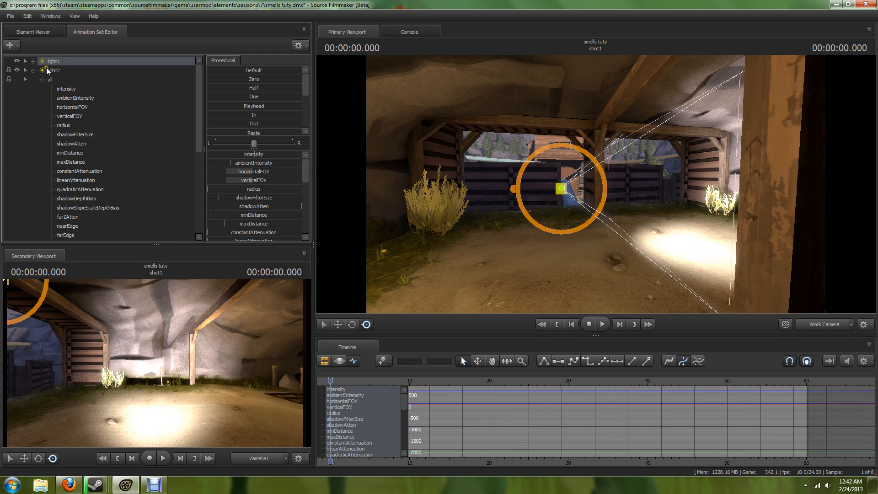
pyautogui.click(17, 62)
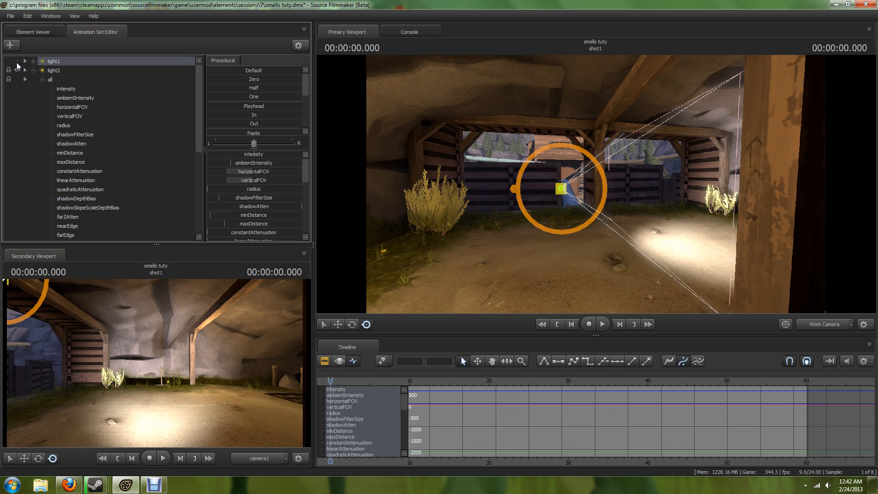
pyautogui.click(17, 61)
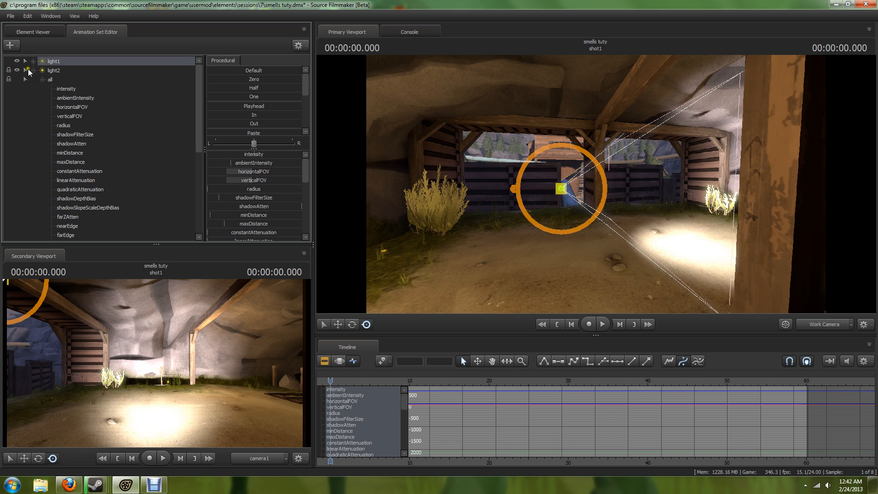
pyautogui.click(18, 68)
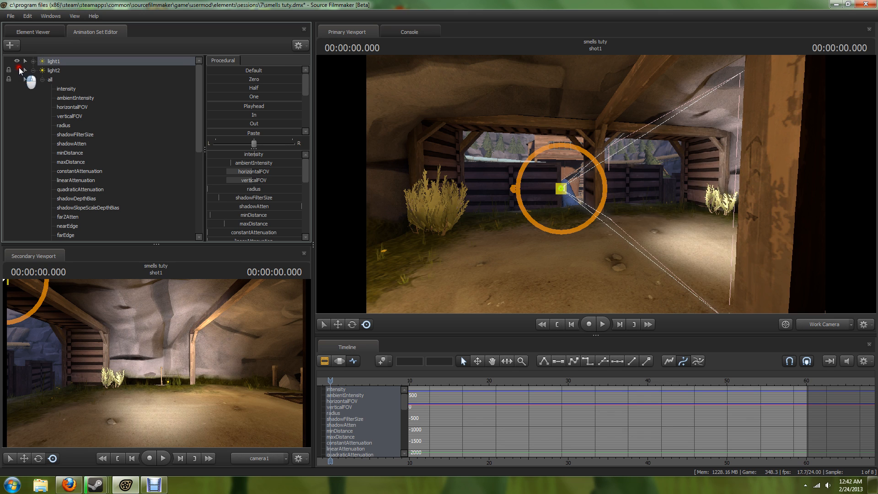
pyautogui.click(18, 69)
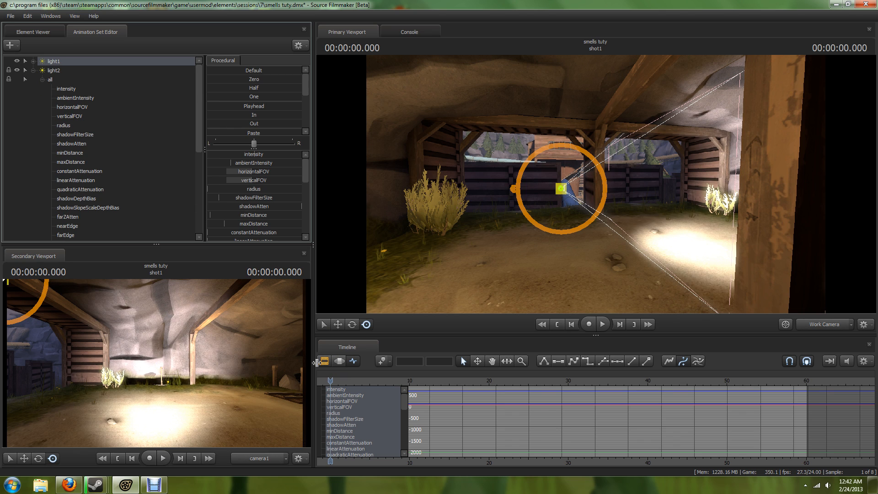
# Set light2's Rotation X to 90 at frame 0 in the Graph Editor
pyautogui.scroll(-4, 92, 169)
pyautogui.scroll(-2, 92, 171)
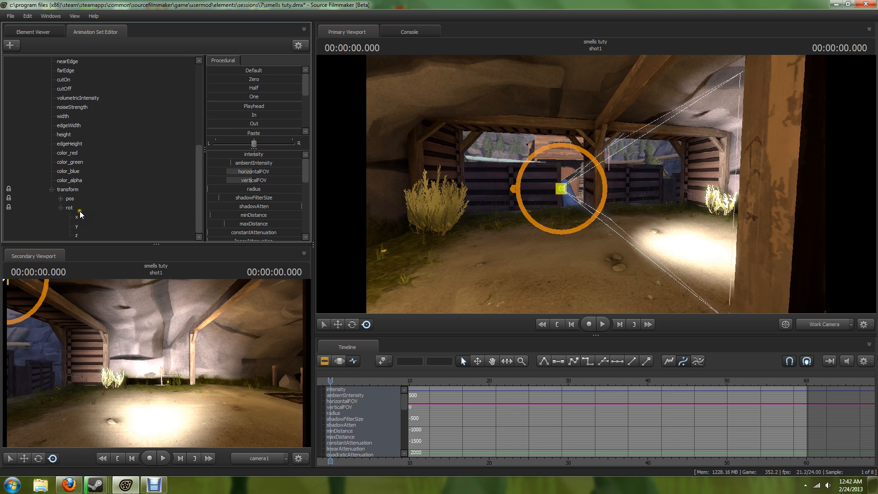
pyautogui.click(79, 215)
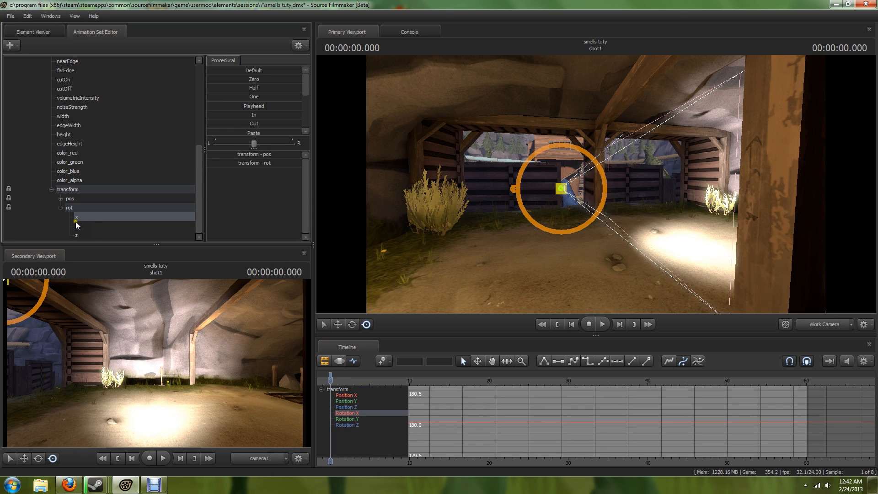
pyautogui.moveTo(330, 374); pyautogui.dragTo(401, 377)
pyautogui.moveTo(450, 365); pyautogui.dragTo(369, 351)
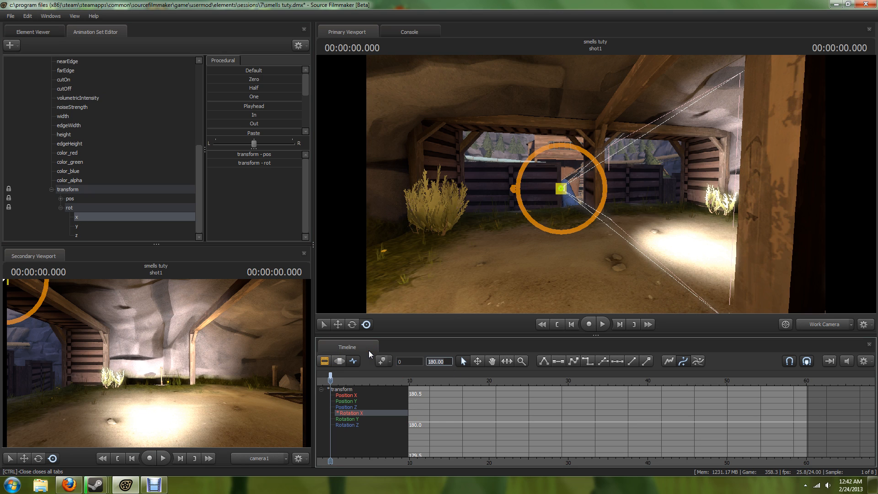
pyautogui.write('90')
pyautogui.press('Return')
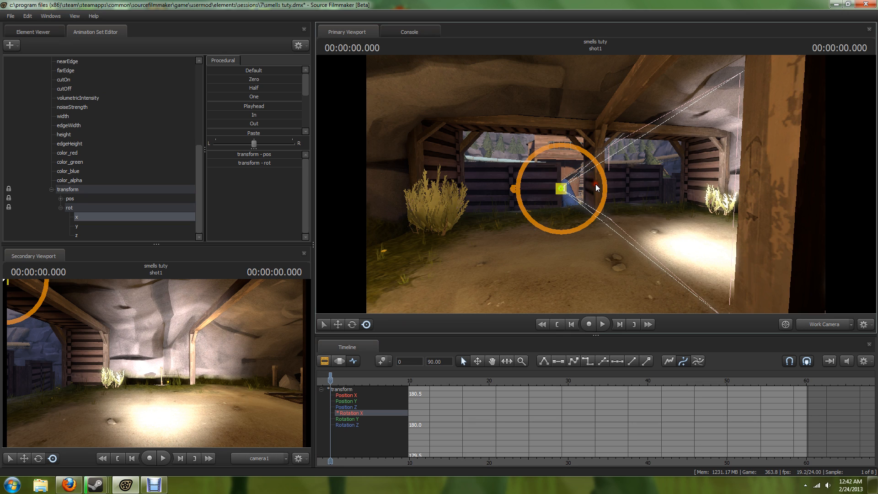
# Rotate light2 around its vertical axis with the Rotate manipulator so it faces the opposite direction from light1
pyautogui.press('e')
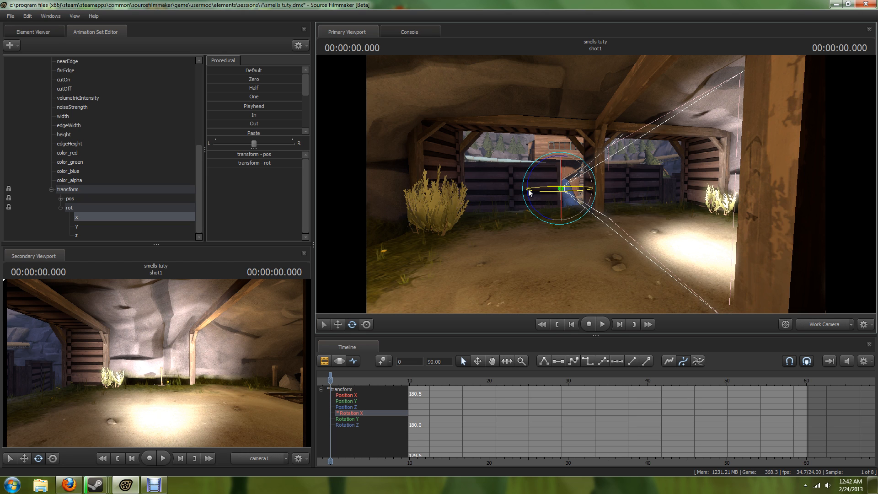
pyautogui.moveTo(531, 187); pyautogui.dragTo(598, 188)
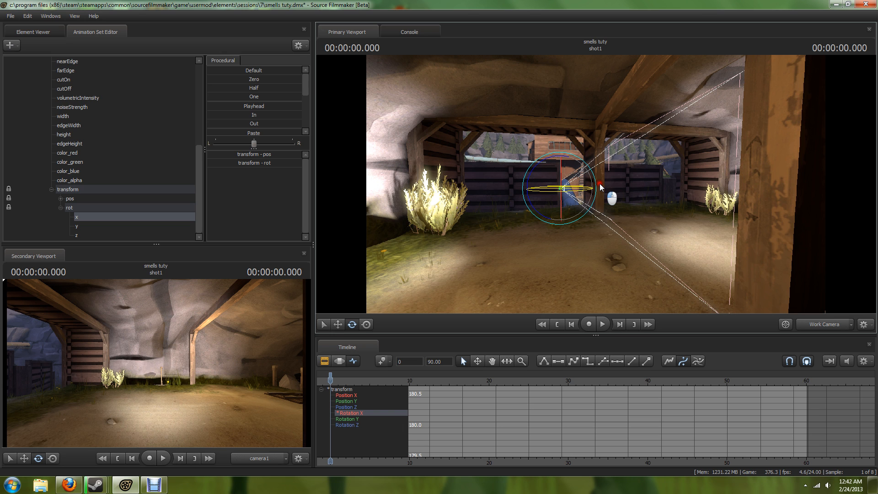
pyautogui.moveTo(599, 183); pyautogui.dragTo(598, 183)
pyautogui.moveTo(536, 262); pyautogui.dragTo(595, 183)
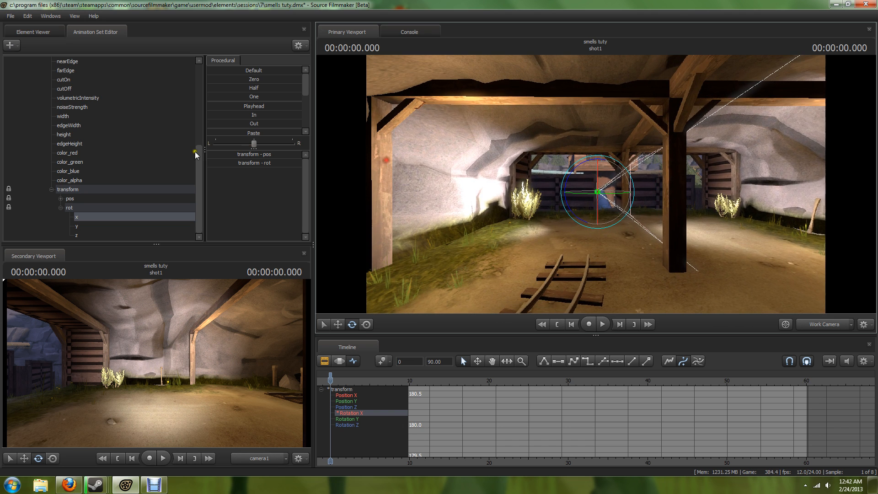
# Try light1's horizontalFOV at its maximum of 180, and lower it again
pyautogui.scroll(6, 107, 125)
pyautogui.click(55, 63)
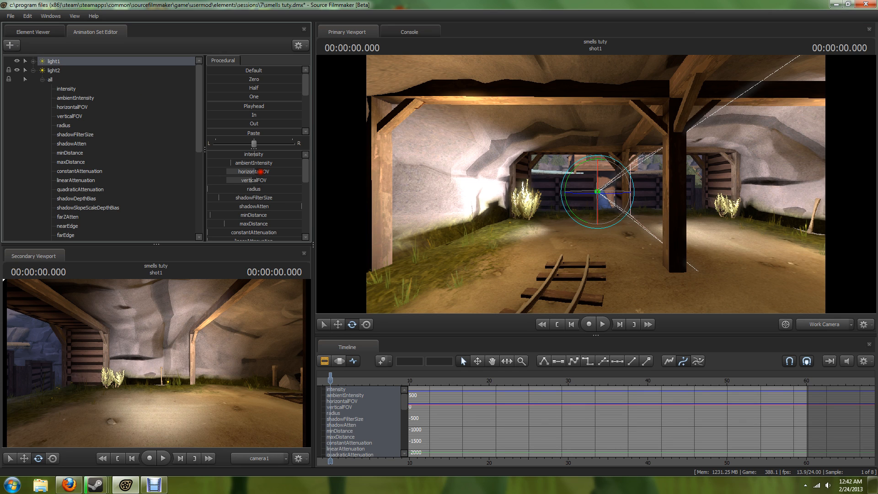
pyautogui.moveTo(260, 172); pyautogui.dragTo(502, 170)
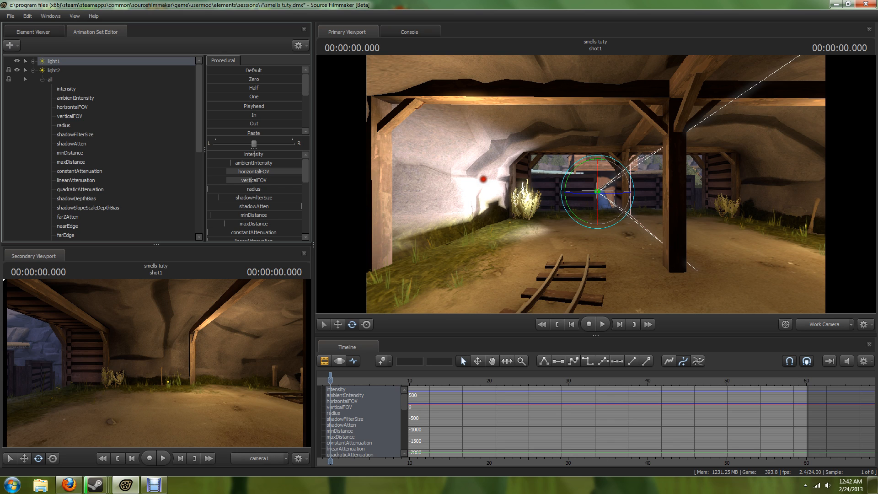
pyautogui.moveTo(468, 183); pyautogui.dragTo(107, 192)
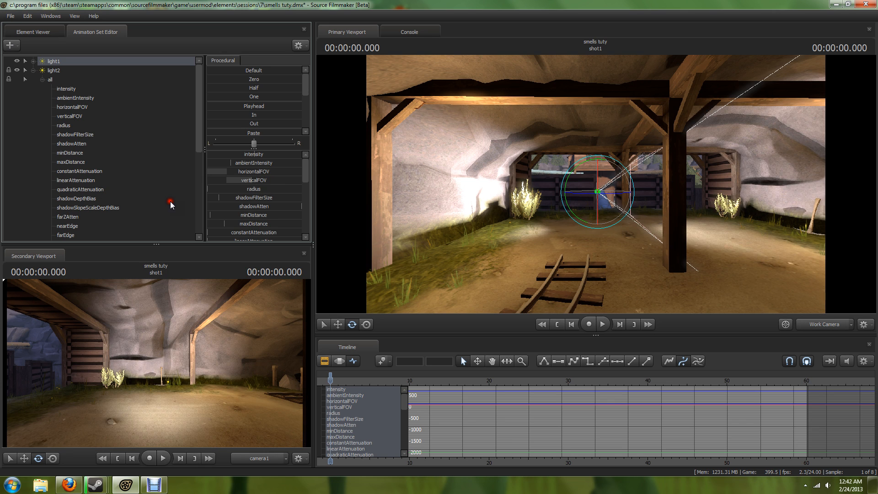
# Remap light1's horizontalFOV slider range to a maximum of 179, and raise the slider to that maximum
pyautogui.click(273, 174)
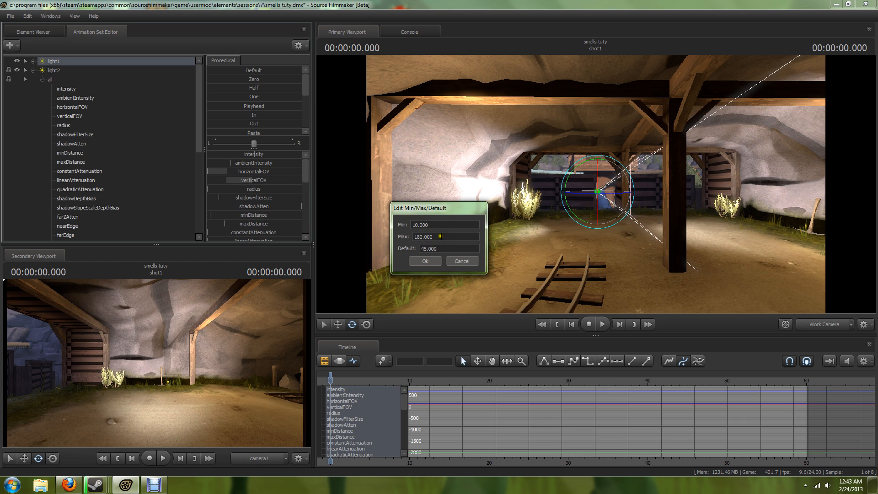
pyautogui.click(440, 236)
pyautogui.write('179')
pyautogui.press('Return')
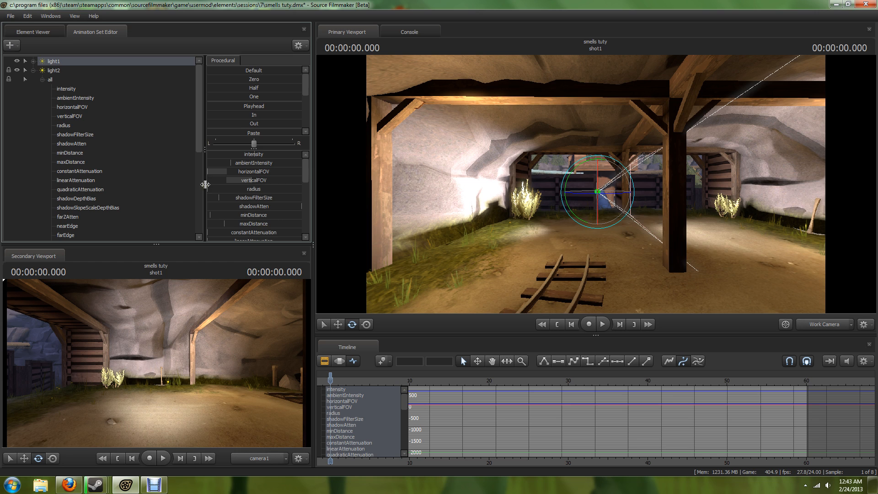
pyautogui.click(223, 172)
pyautogui.moveTo(223, 175); pyautogui.dragTo(463, 191)
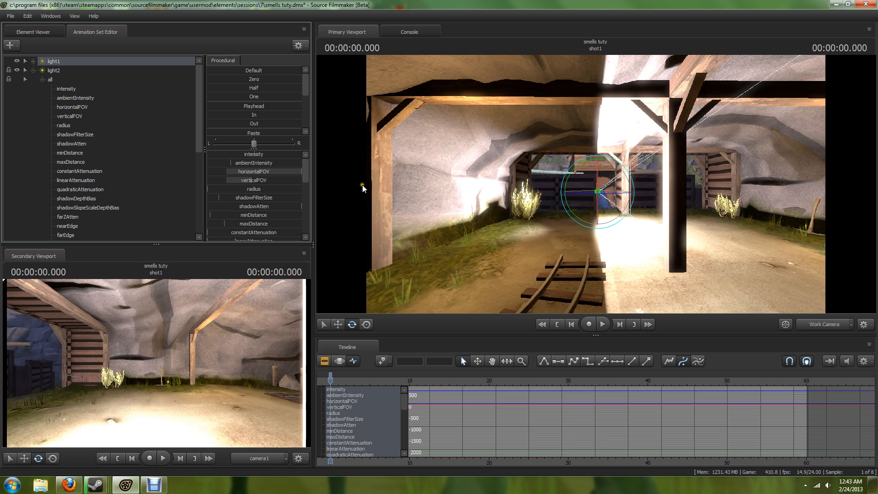
# Remap light2's horizontalFOV slider range to a maximum of 179
pyautogui.click(54, 71)
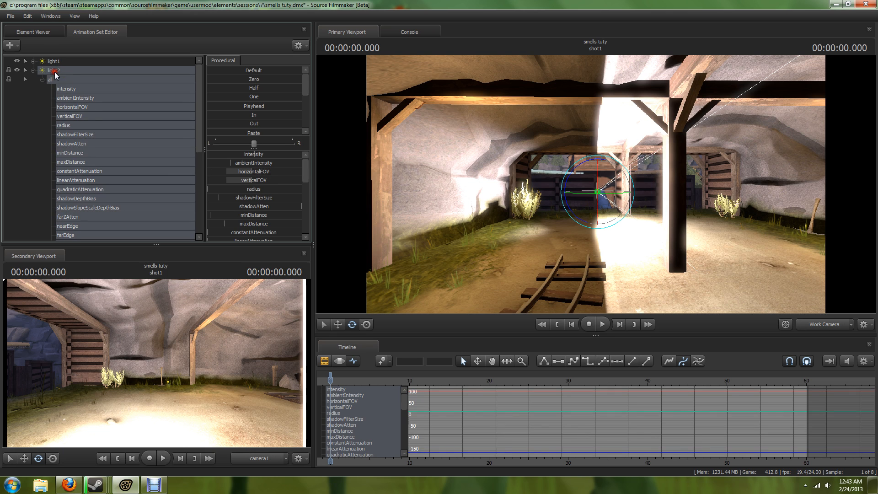
pyautogui.rightClick(265, 174)
pyautogui.click(276, 181)
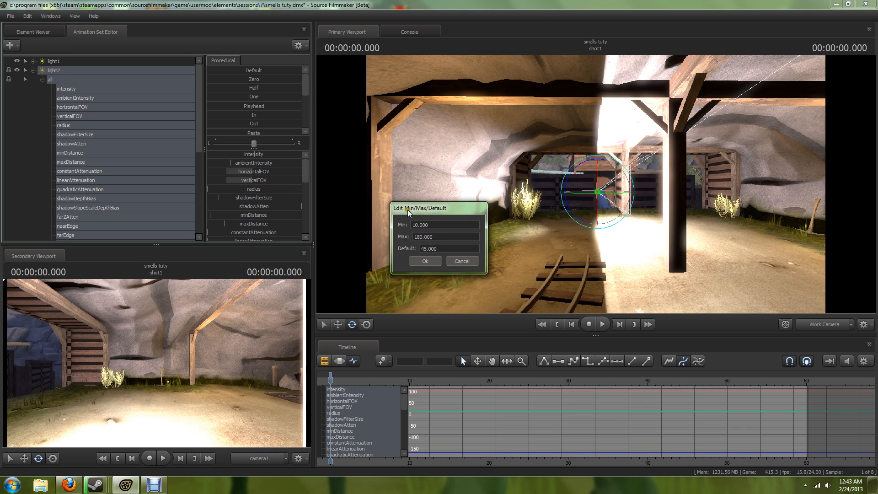
pyautogui.moveTo(432, 237); pyautogui.dragTo(267, 237)
pyautogui.write('179')
pyautogui.press('Return')
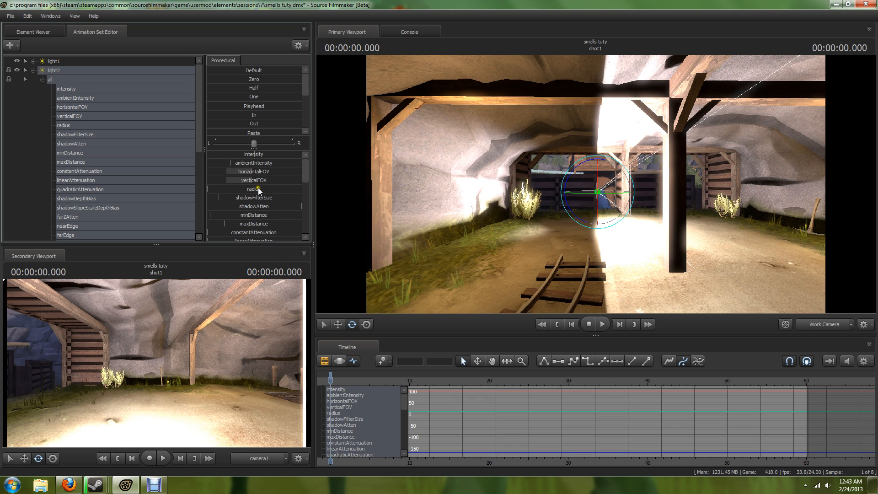
# Lower light2's verticalFOV and raise its horizontalFOV to the maximum of the remapped range
pyautogui.moveTo(255, 179)
pyautogui.mouseDown()
pyautogui.moveTo(381, 189)
pyautogui.moveTo(353, 194)
pyautogui.mouseUp()
pyautogui.moveTo(77, 192); pyautogui.dragTo(66, 178)
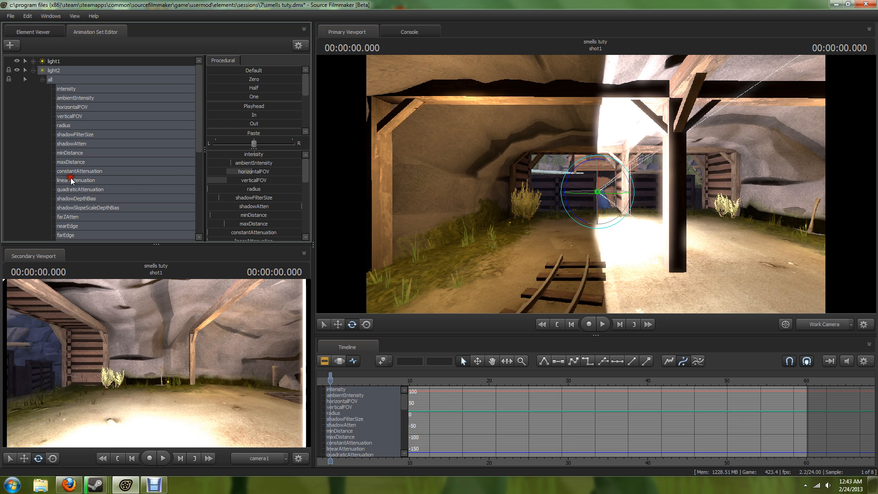
pyautogui.moveTo(286, 170); pyautogui.dragTo(463, 184)
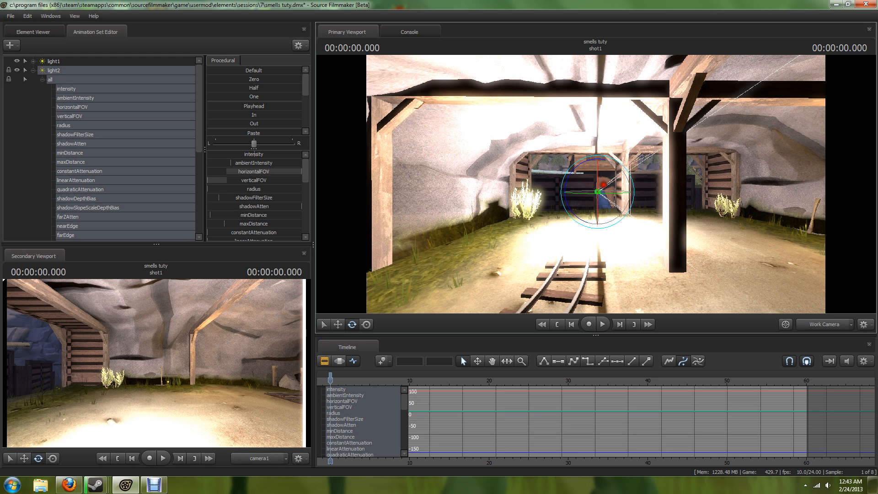
pyautogui.moveTo(614, 257); pyautogui.dragTo(655, 260)
pyautogui.moveTo(595, 183); pyautogui.dragTo(590, 183)
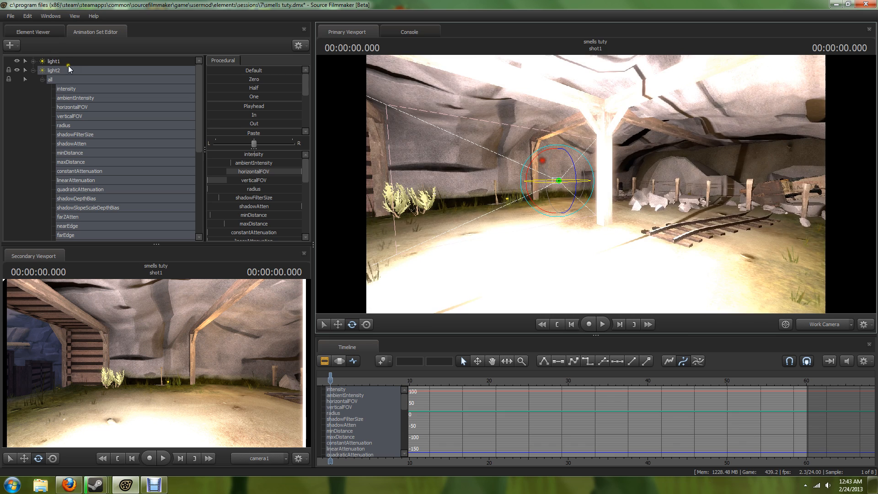
# Move light1 across the cave to above the broken rail tracks, raise it, and rotate it together with the locked light2
pyautogui.click(33, 70)
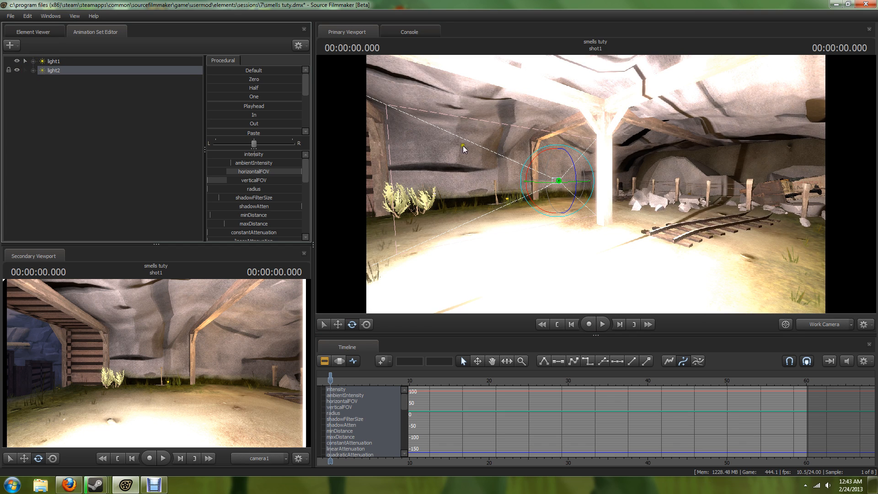
pyautogui.moveTo(543, 173); pyautogui.dragTo(544, 174)
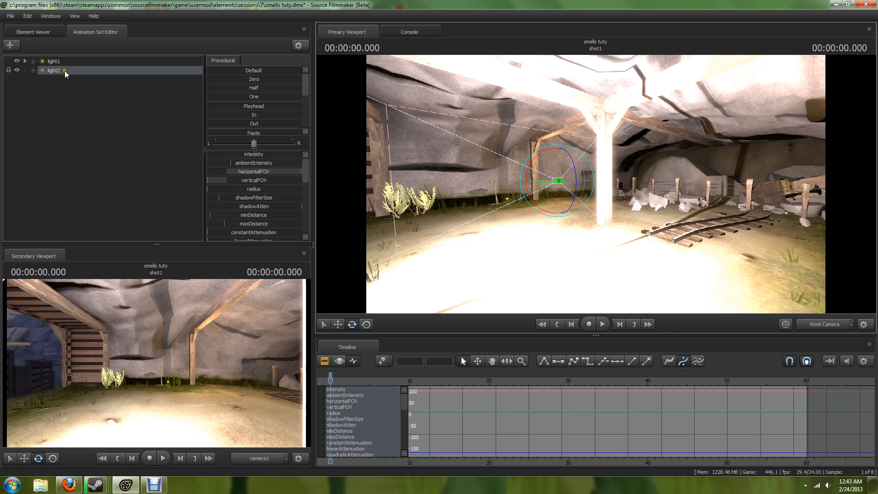
pyautogui.click(59, 62)
pyautogui.press('w')
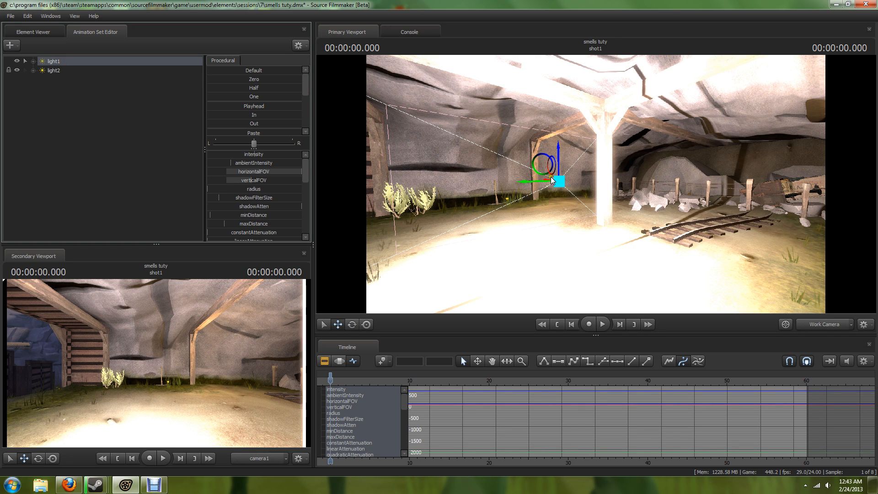
pyautogui.moveTo(547, 169); pyautogui.dragTo(691, 221)
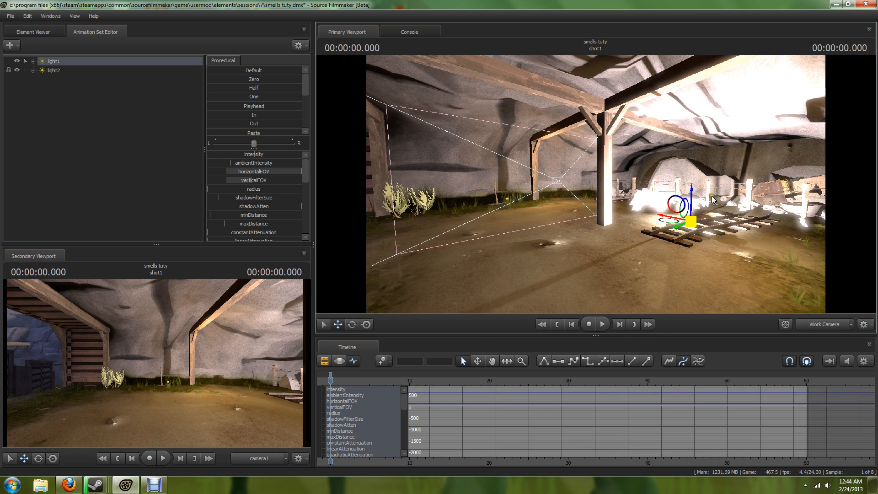
pyautogui.moveTo(692, 191); pyautogui.dragTo(693, 147)
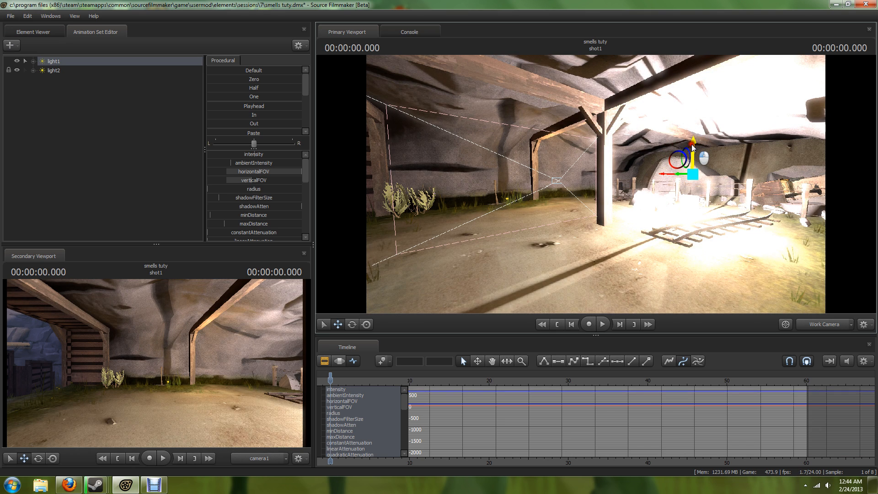
pyautogui.press('e')
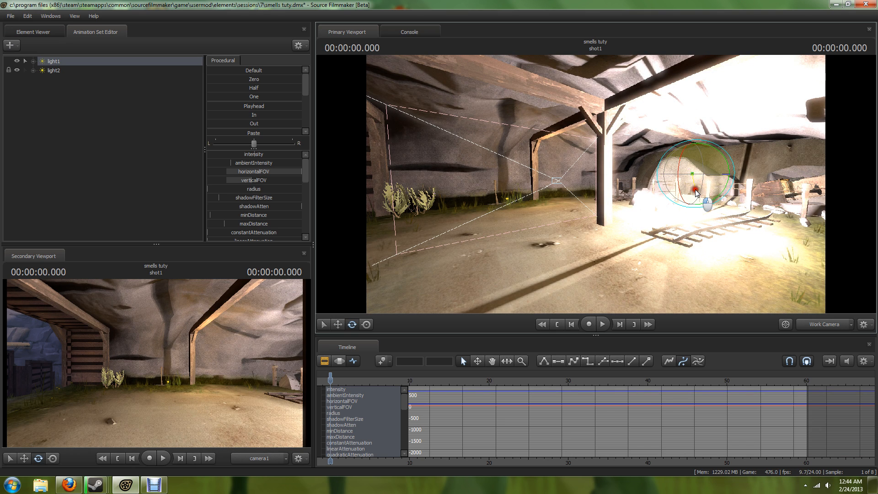
pyautogui.moveTo(696, 192); pyautogui.dragTo(750, 157)
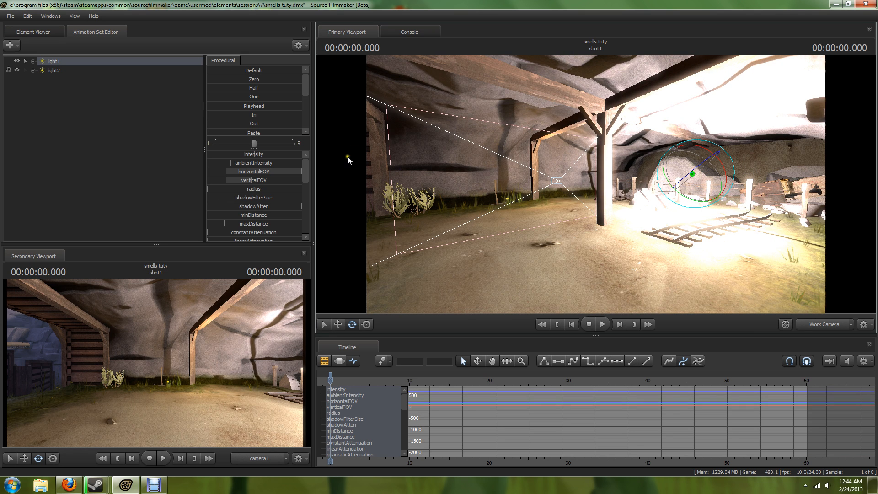
# Delete both light animation sets, light1 and light2, from the shot
pyautogui.rightClick(59, 70)
pyautogui.click(91, 91)
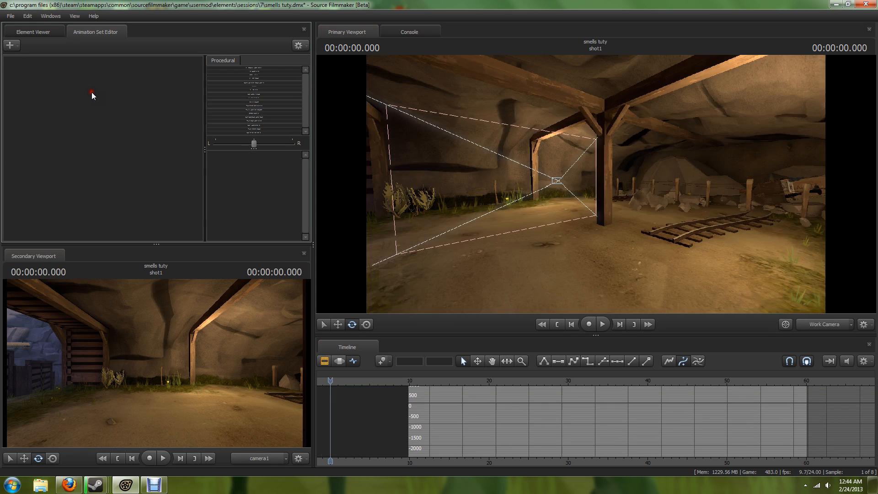
# Switch the Primary Viewport to camera1 and frame the dark rock wall between the two boxes
pyautogui.moveTo(670, 233); pyautogui.dragTo(654, 243)
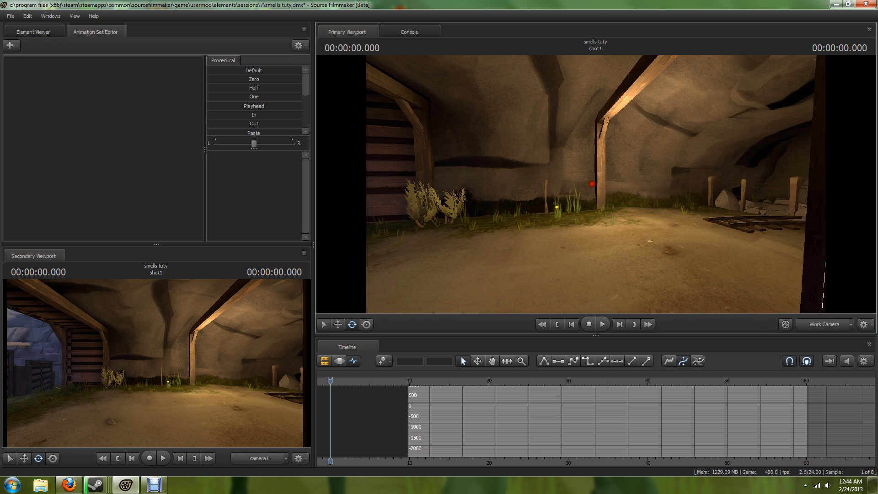
pyautogui.moveTo(592, 184); pyautogui.dragTo(594, 184)
pyautogui.click(818, 322)
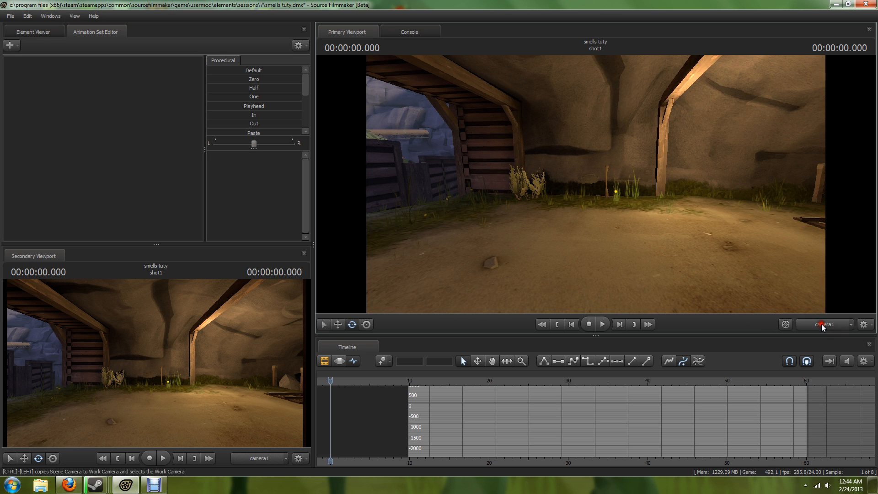
pyautogui.moveTo(563, 180); pyautogui.dragTo(594, 183)
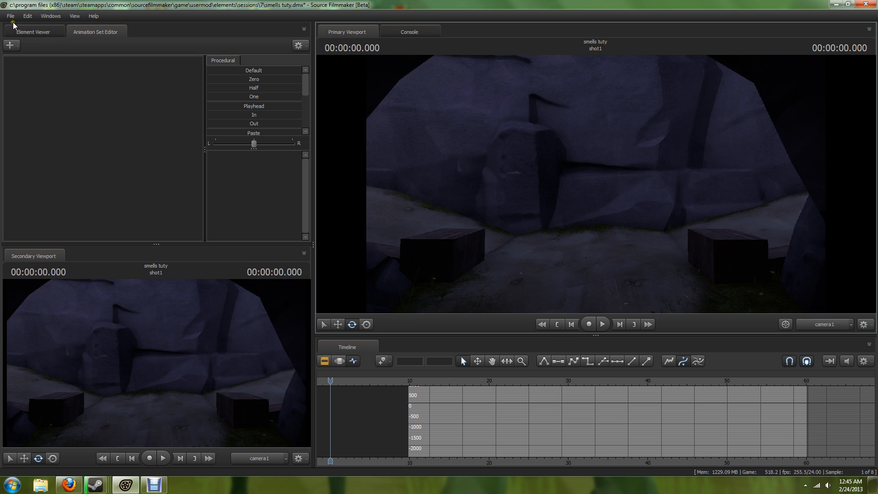
# Create a new camera in the shot and show its Camera element in the Element Viewer
pyautogui.click(9, 46)
pyautogui.click(26, 60)
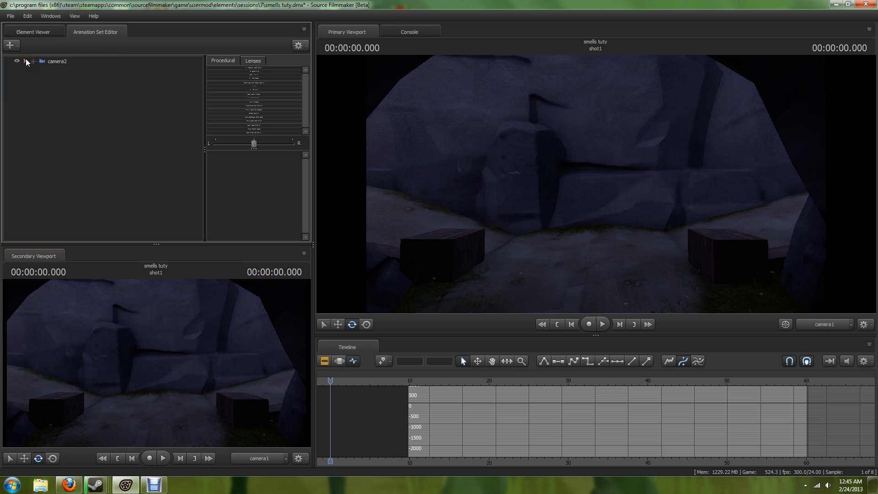
pyautogui.click(51, 63)
pyautogui.rightClick(52, 64)
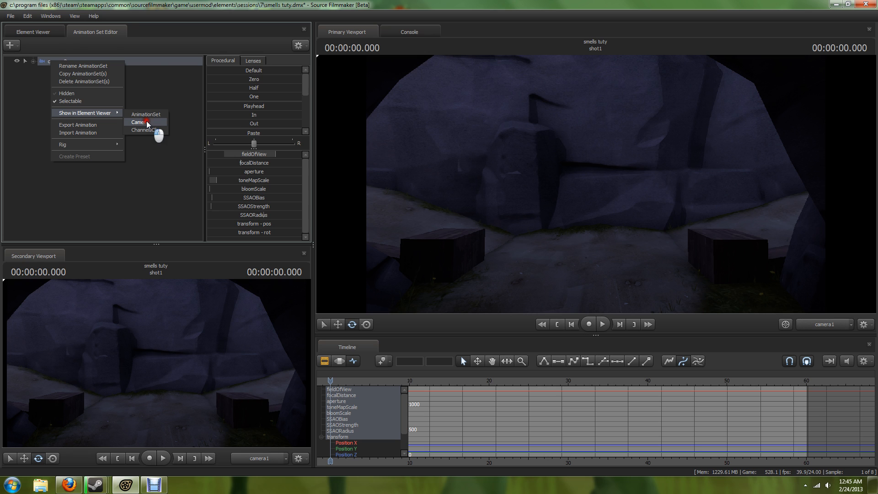
pyautogui.click(146, 122)
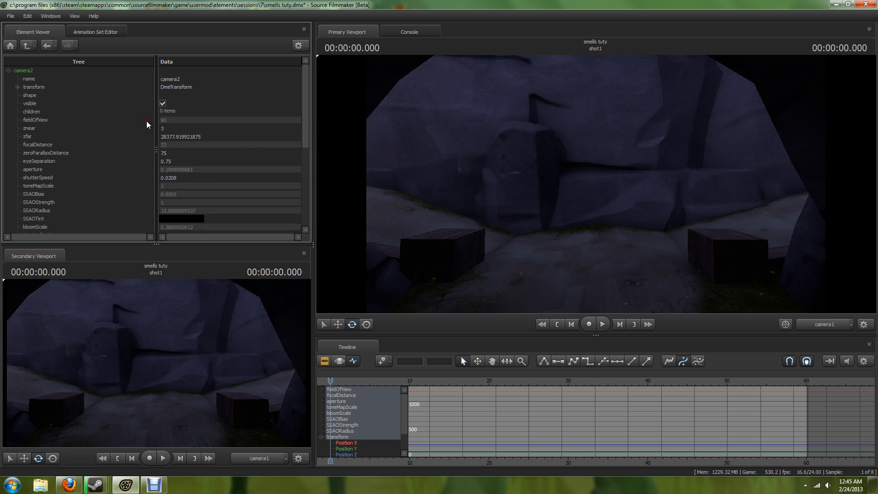
# Go up to the shot1 element and expand scene, its children, Cameras, and the Cameras' children to reach the camera elements
pyautogui.click(27, 46)
pyautogui.click(27, 46)
pyautogui.click(27, 46)
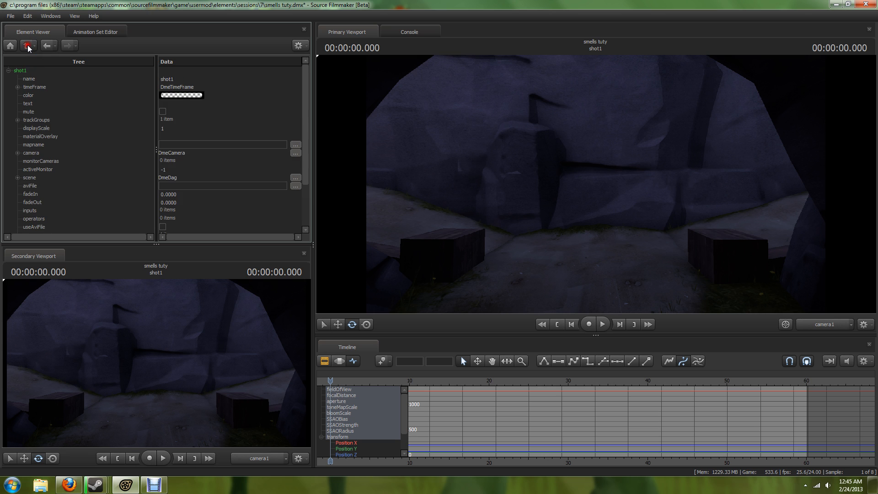
pyautogui.scroll(-2, 65, 176)
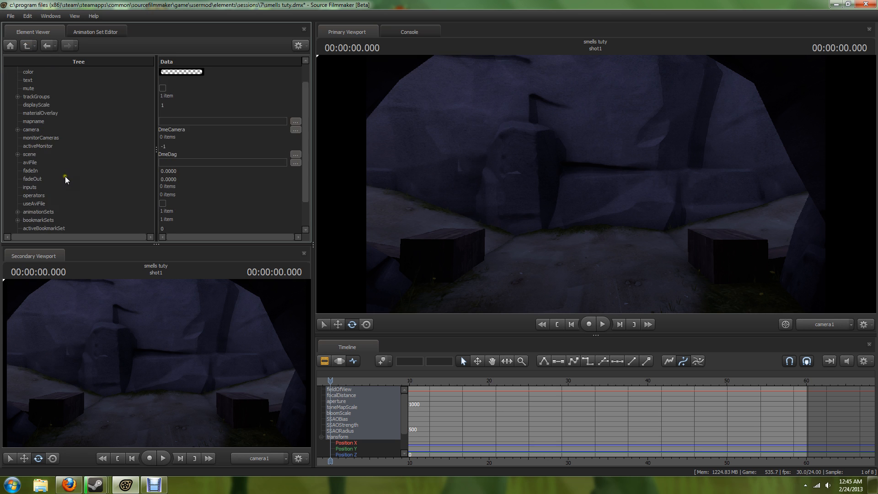
pyautogui.scroll(2, 65, 176)
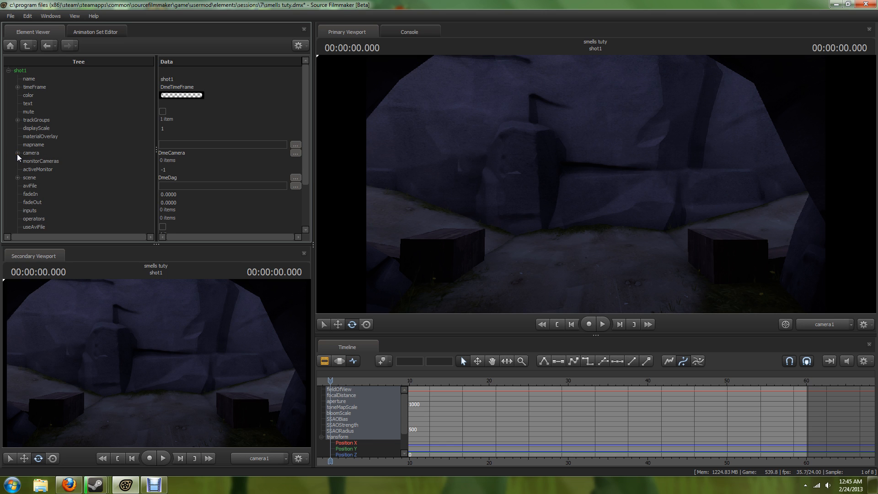
pyautogui.scroll(-2, 19, 179)
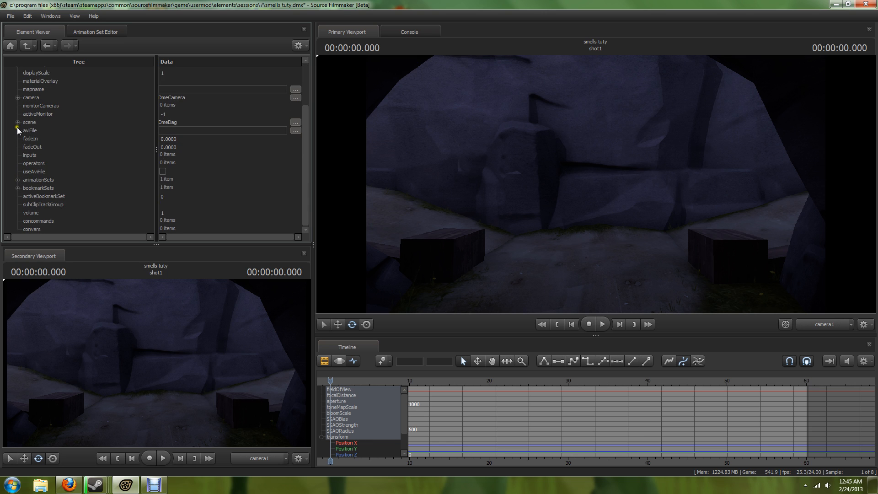
pyautogui.click(17, 122)
pyautogui.click(26, 163)
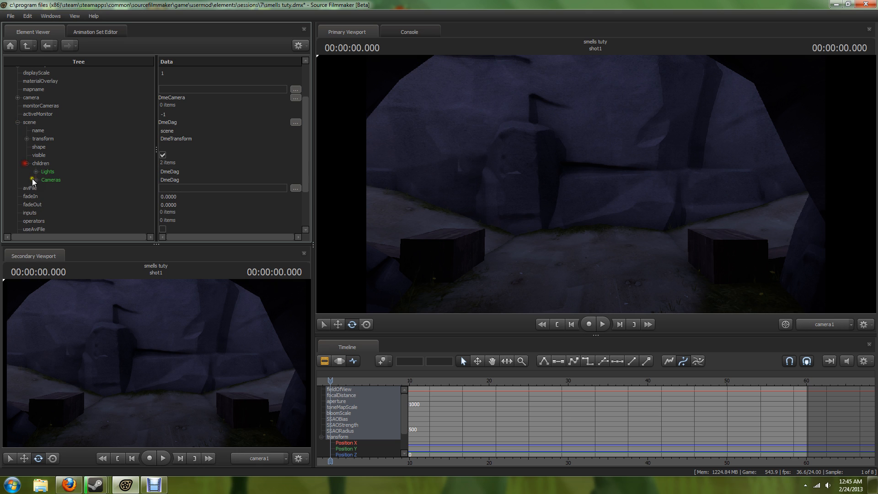
pyautogui.click(36, 180)
pyautogui.scroll(-2, 50, 186)
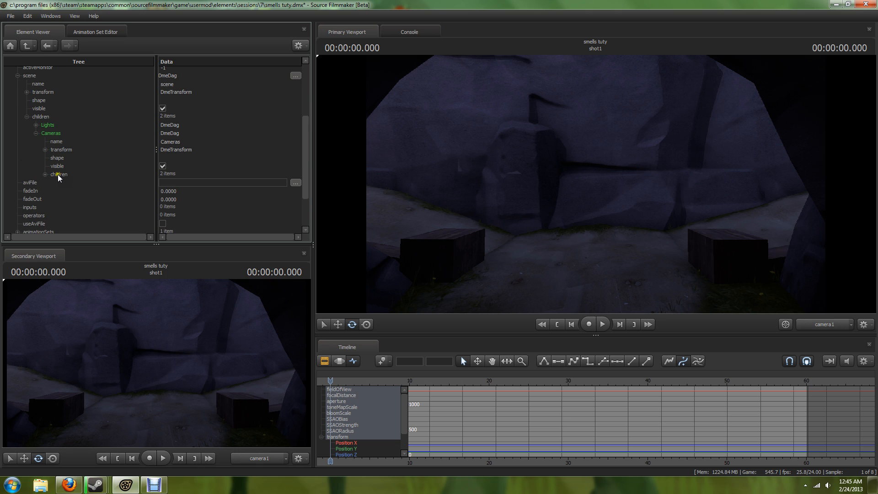
pyautogui.click(58, 174)
pyautogui.click(45, 175)
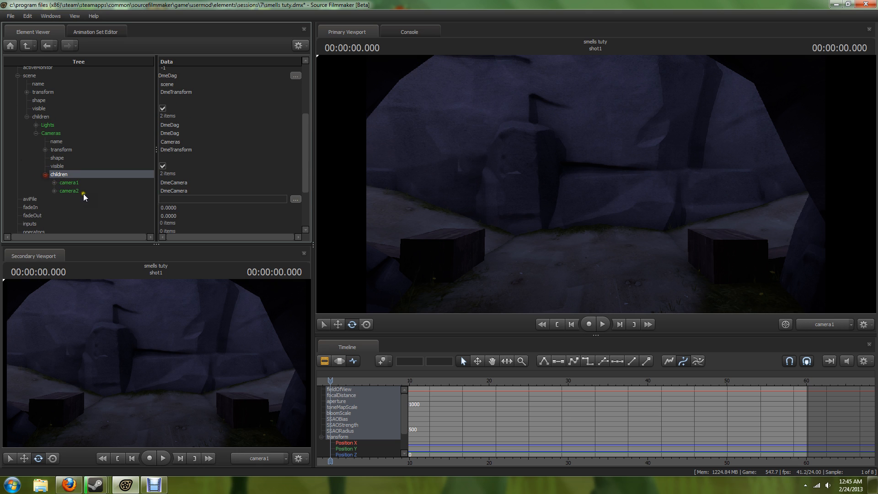
# Copy the camera2 element and paste it as a reference into shot1's monitorCameras
pyautogui.click(72, 190)
pyautogui.rightClick(74, 192)
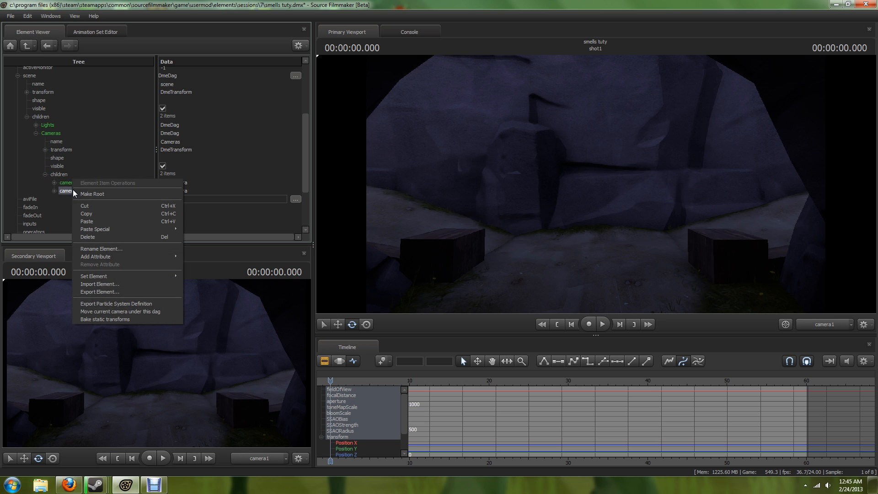
pyautogui.click(101, 215)
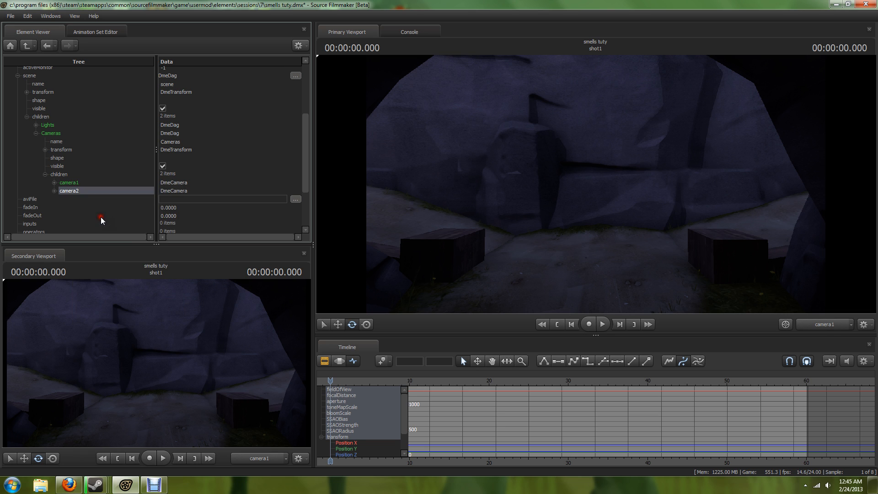
pyautogui.scroll(4, 98, 215)
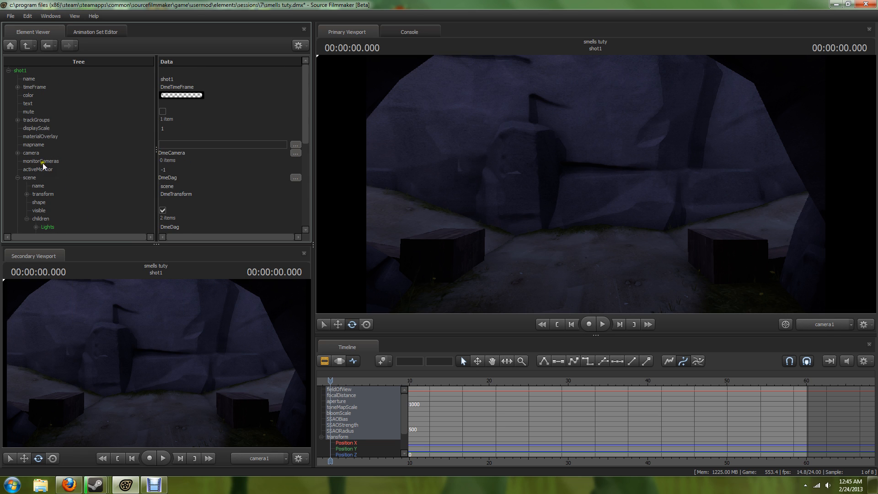
pyautogui.click(42, 160)
pyautogui.rightClick(41, 160)
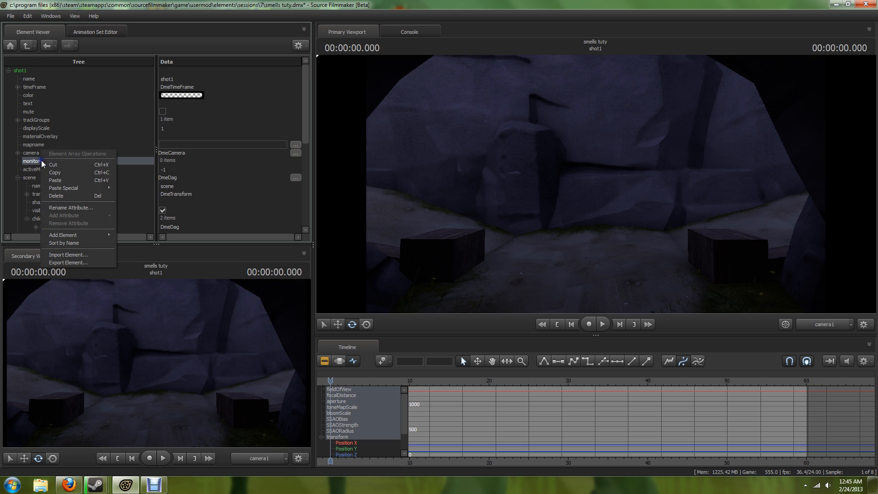
pyautogui.moveTo(75, 186)
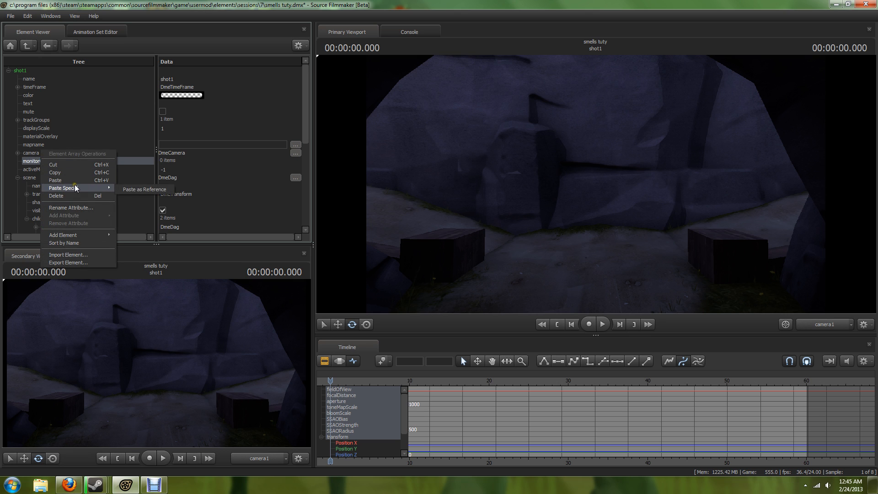
pyautogui.click(125, 188)
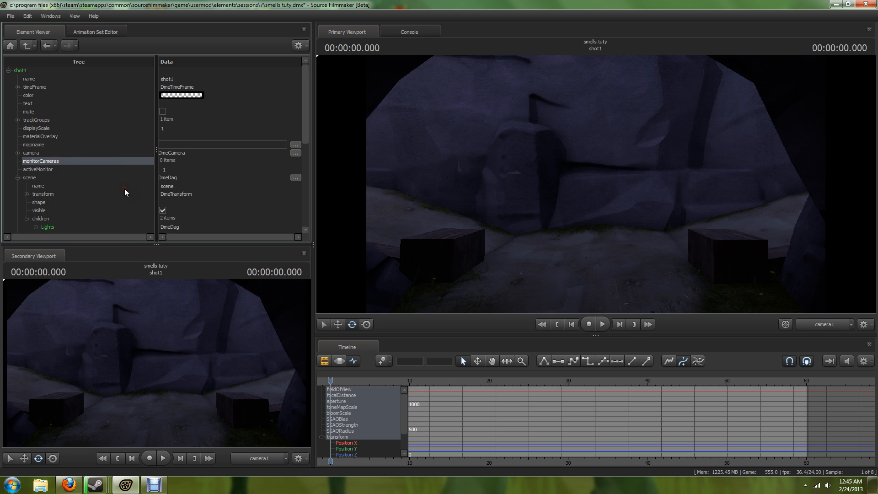
# Set shot1's activeMonitor value to 0
pyautogui.click(174, 169)
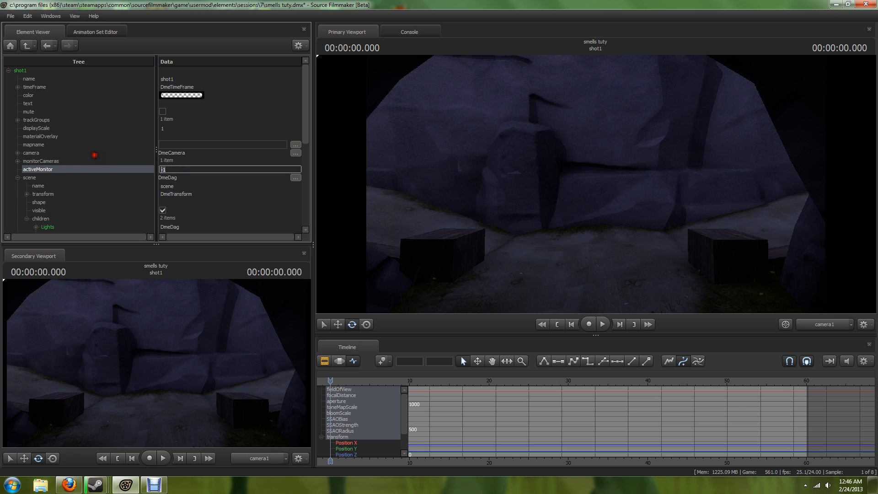
pyautogui.write('0')
pyautogui.press('Return')
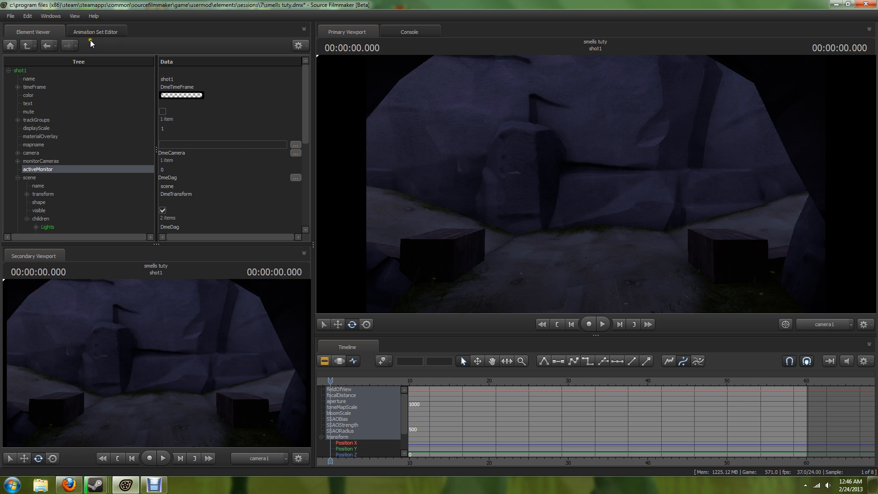
# Load camera2 from the Animation Set Editor into the primary viewport and aim it at the dark recess framed by wooden beams
pyautogui.click(80, 31)
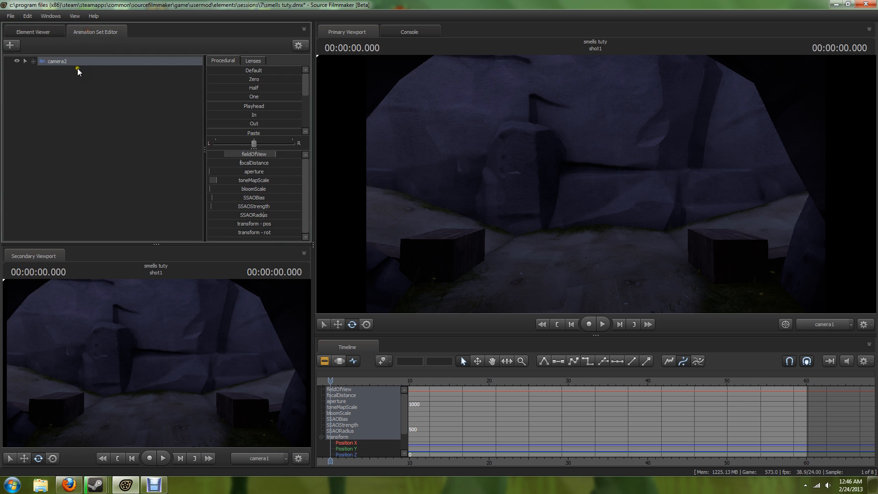
pyautogui.moveTo(76, 62); pyautogui.dragTo(555, 167)
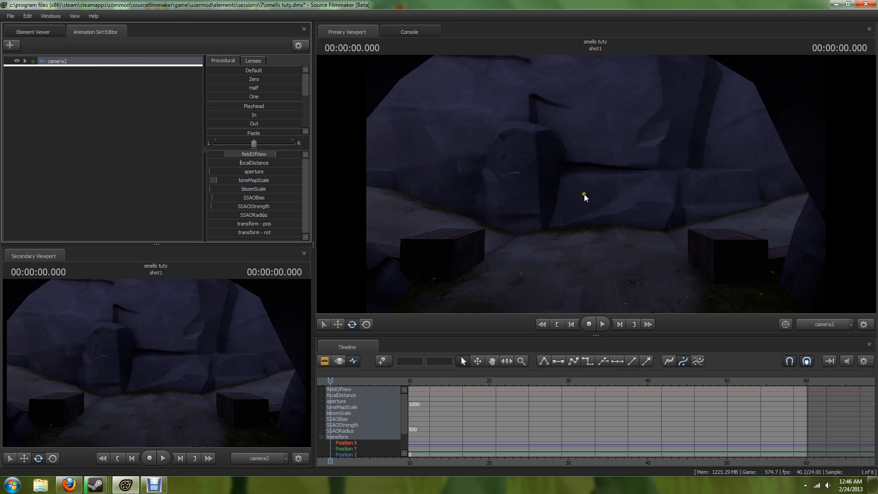
pyautogui.moveTo(657, 248); pyautogui.dragTo(661, 253)
pyautogui.moveTo(614, 179); pyautogui.dragTo(588, 182)
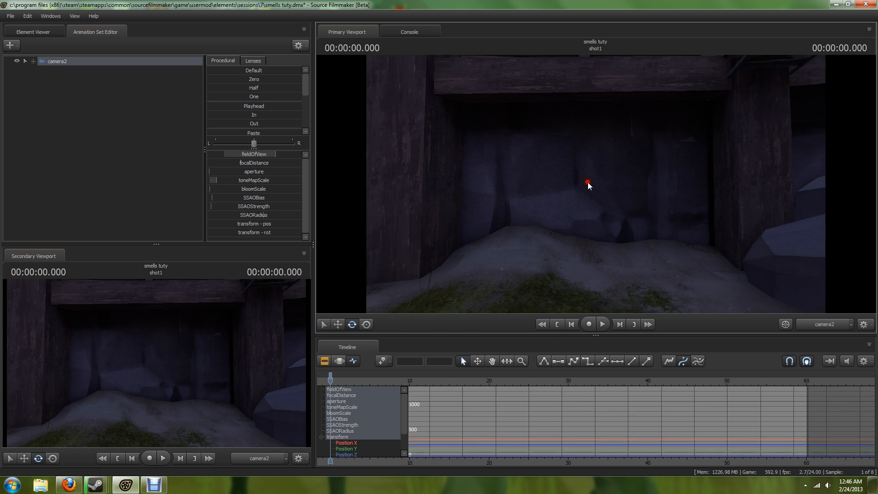
# Create an animation set for the player\spy.mdl model from the tf mod, found by filtering for spy
pyautogui.click(10, 44)
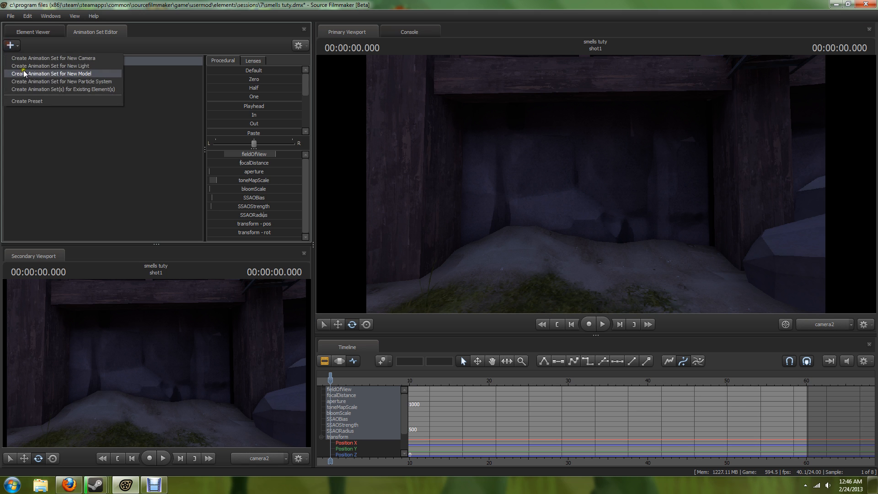
pyautogui.click(24, 75)
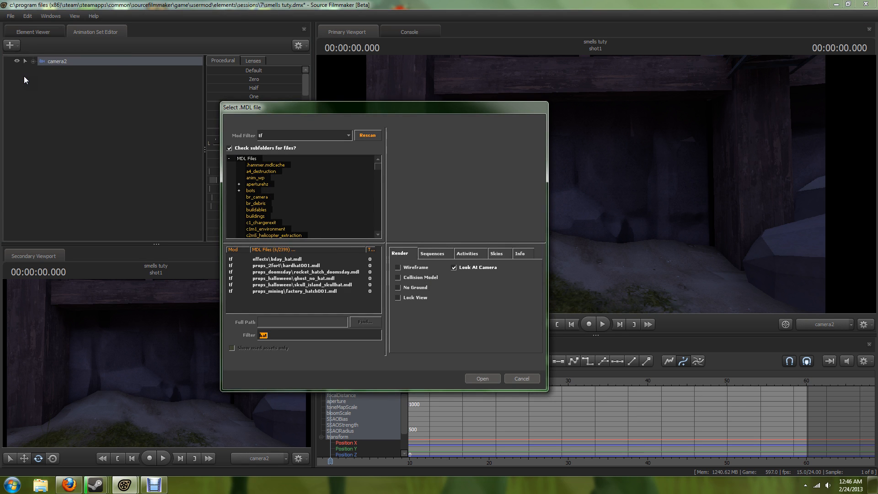
pyautogui.write('sp')
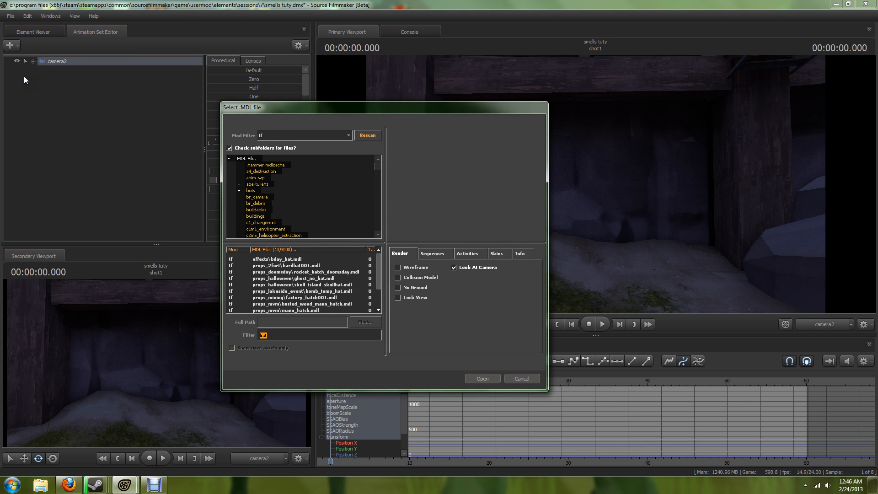
pyautogui.write('y')
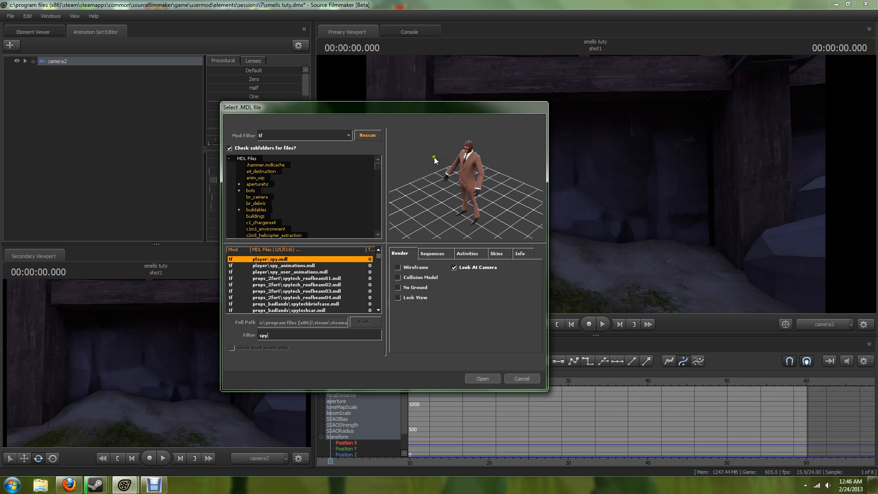
pyautogui.click(490, 378)
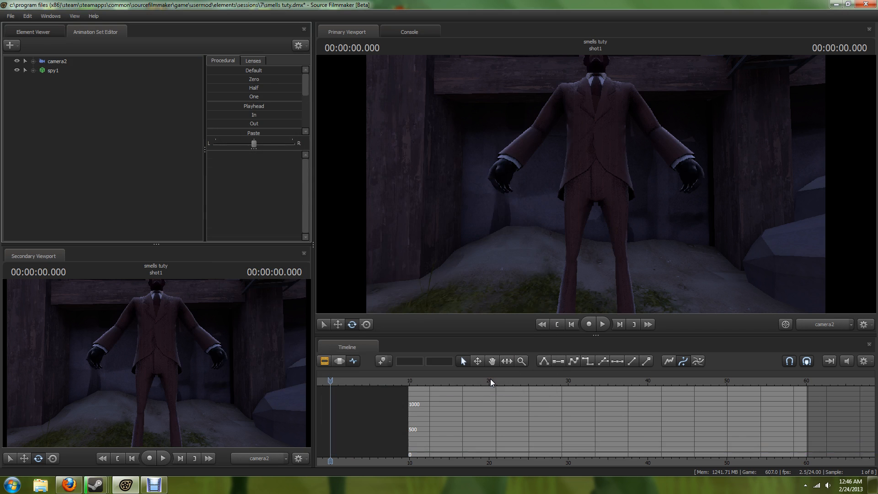
# Reposition camera2 farther back so the whole spy model is framed from head to feet
pyautogui.click(702, 266)
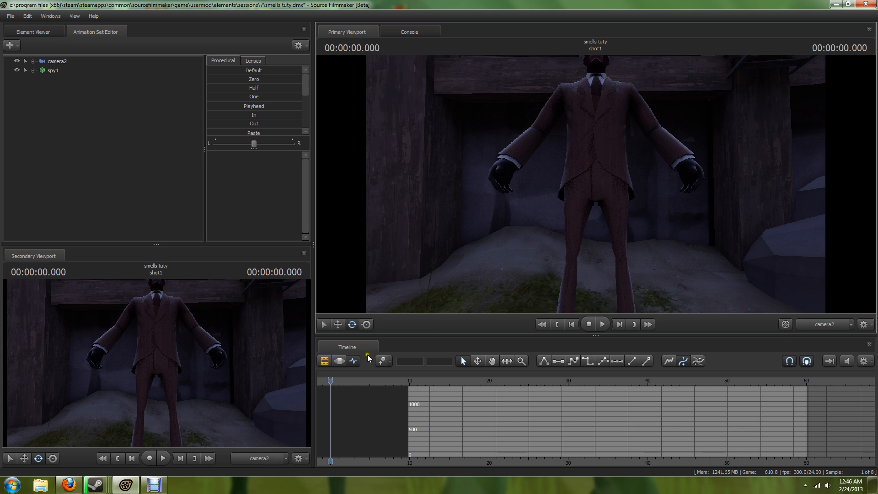
pyautogui.click(54, 62)
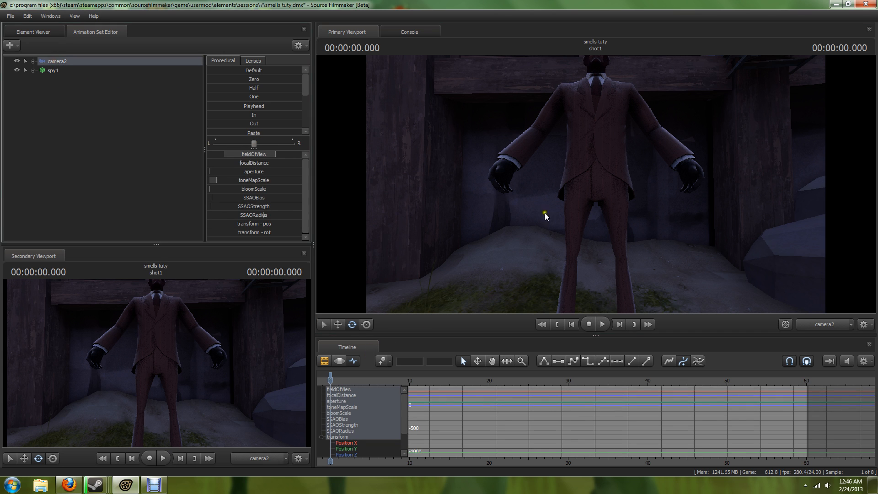
pyautogui.moveTo(571, 233); pyautogui.dragTo(595, 183)
pyautogui.press('s')
pyautogui.press('w')
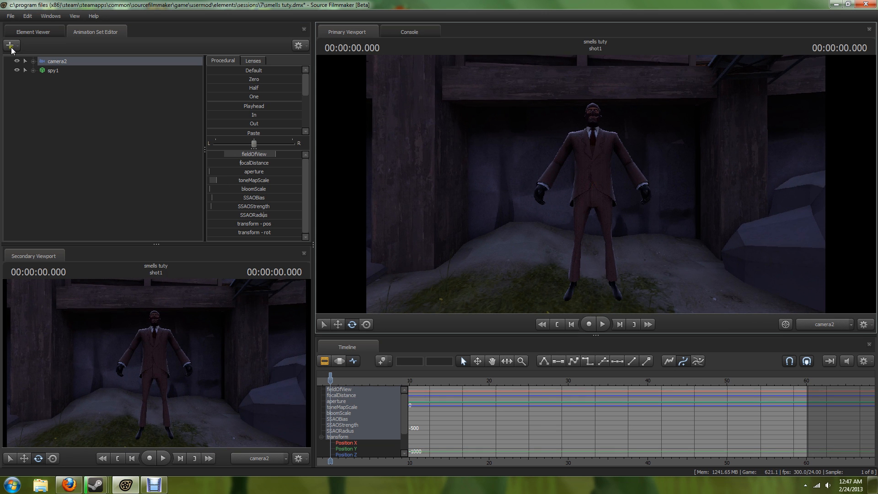
# Add the usermod model dasmatze\greenscreenpanels\256.mdl to the shot, found by filtering for Green
pyautogui.click(10, 46)
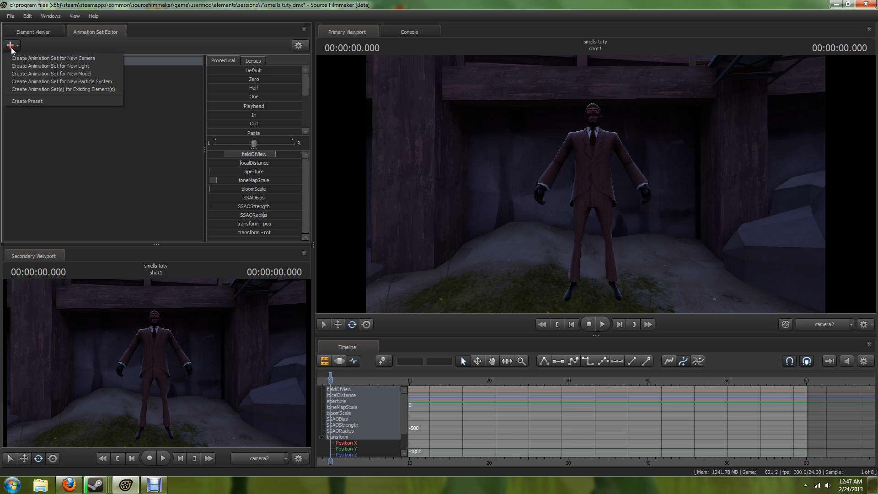
pyautogui.click(57, 77)
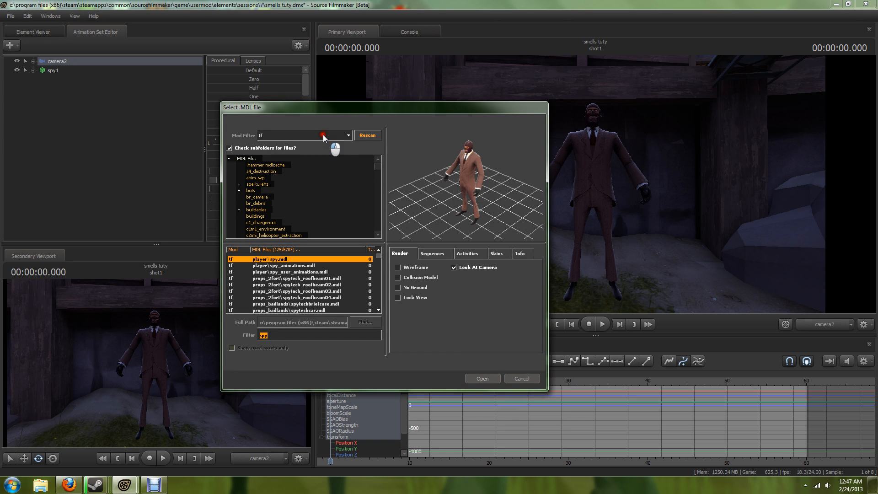
pyautogui.click(323, 134)
pyautogui.click(320, 152)
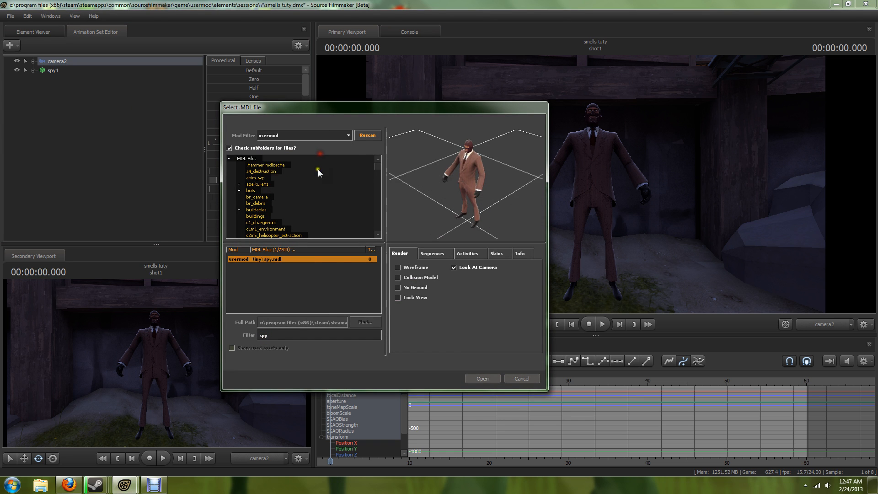
pyautogui.click(286, 334)
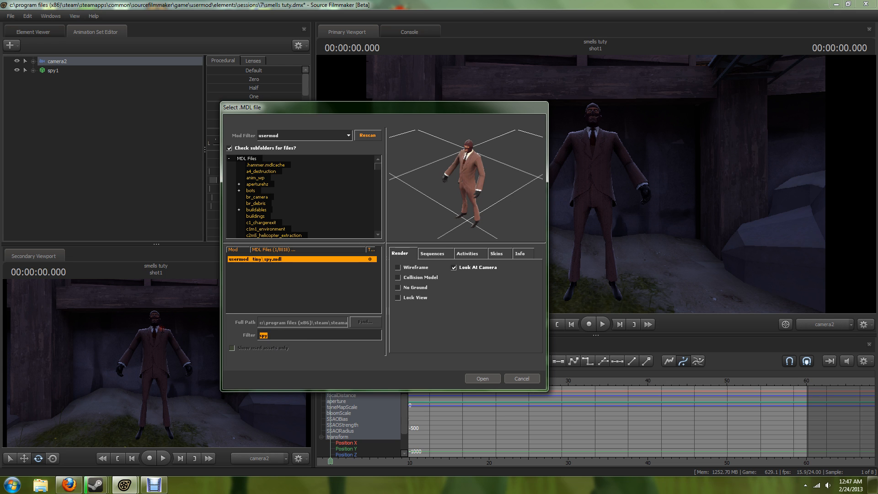
pyautogui.write('Greensc')
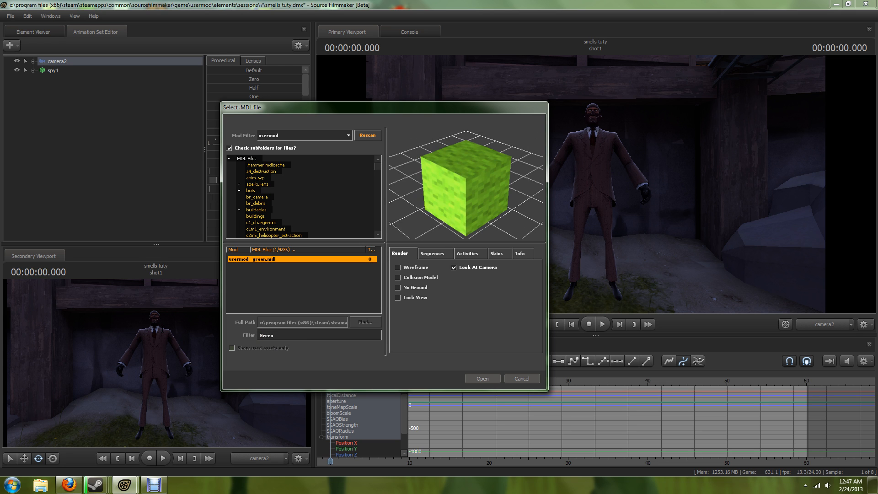
pyautogui.press('BackSpace')
pyautogui.press('BackSpace')
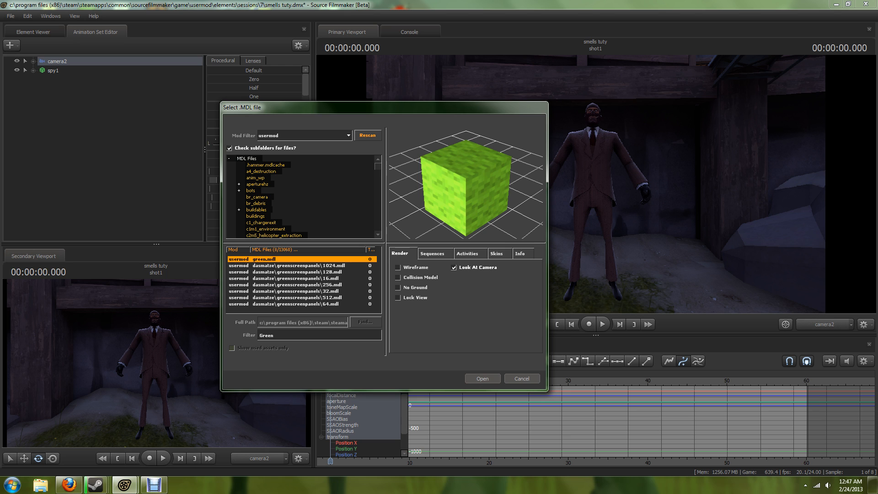
pyautogui.click(330, 284)
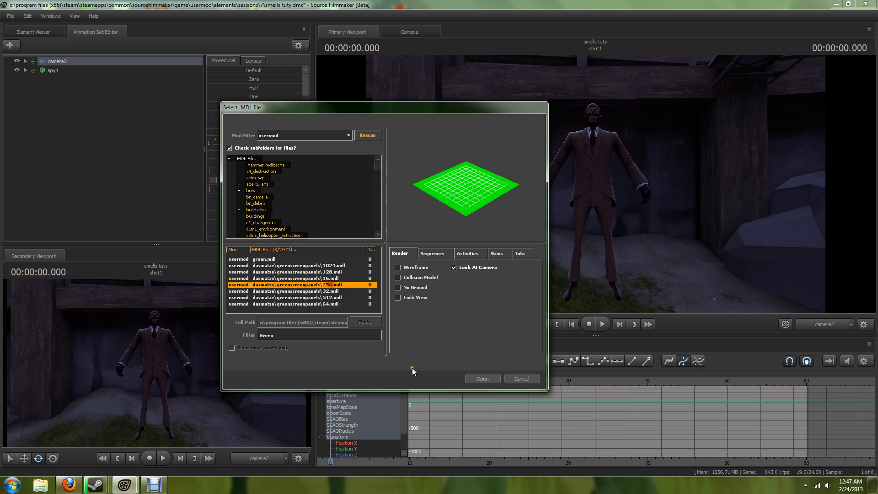
pyautogui.click(482, 380)
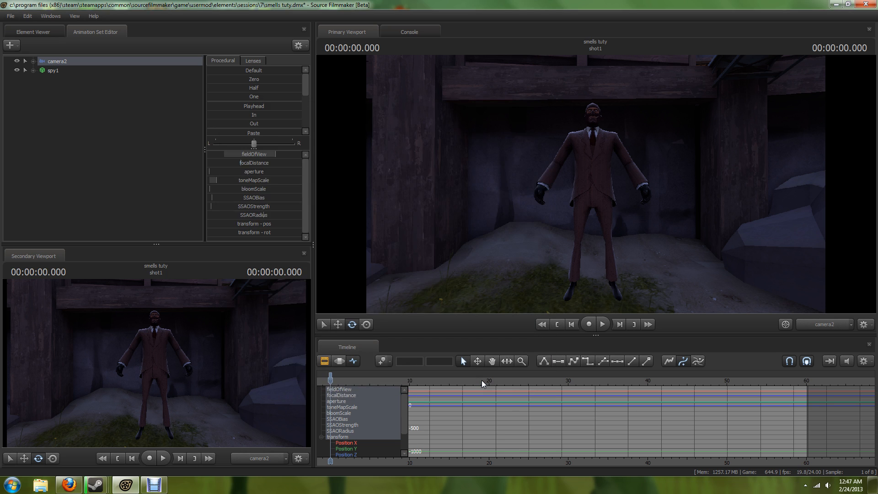
# Rotate the 256 panel upright behind the spy and set its skin to 3
pyautogui.click(54, 79)
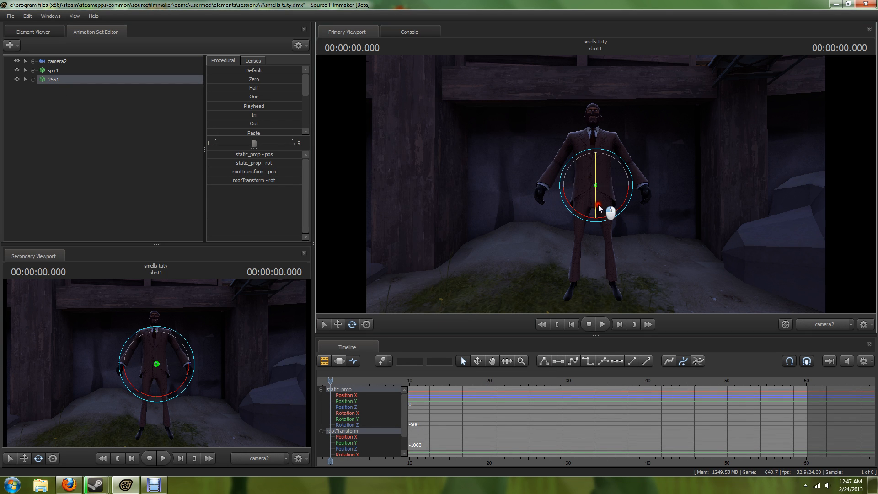
pyautogui.moveTo(611, 212); pyautogui.dragTo(592, 205)
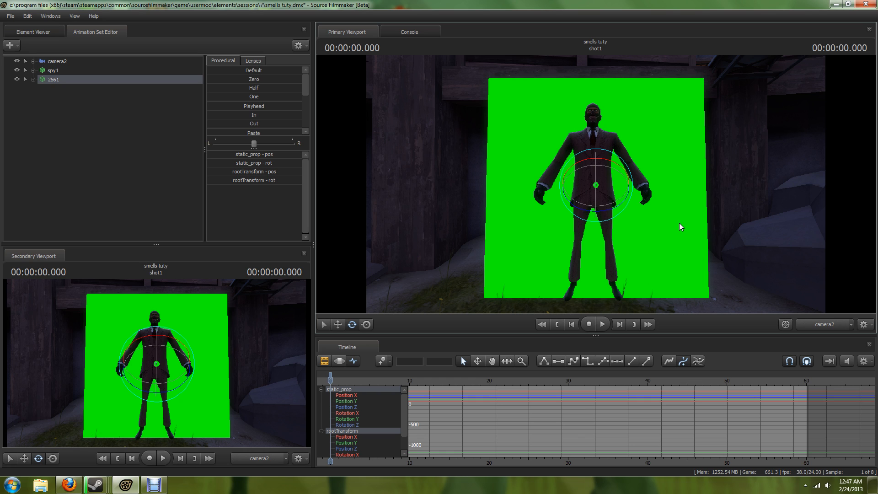
pyautogui.rightClick(84, 79)
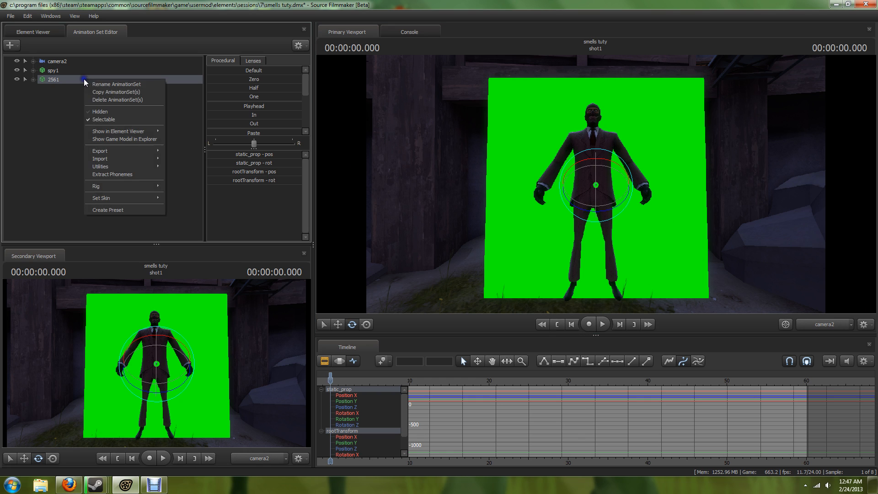
pyautogui.moveTo(145, 195)
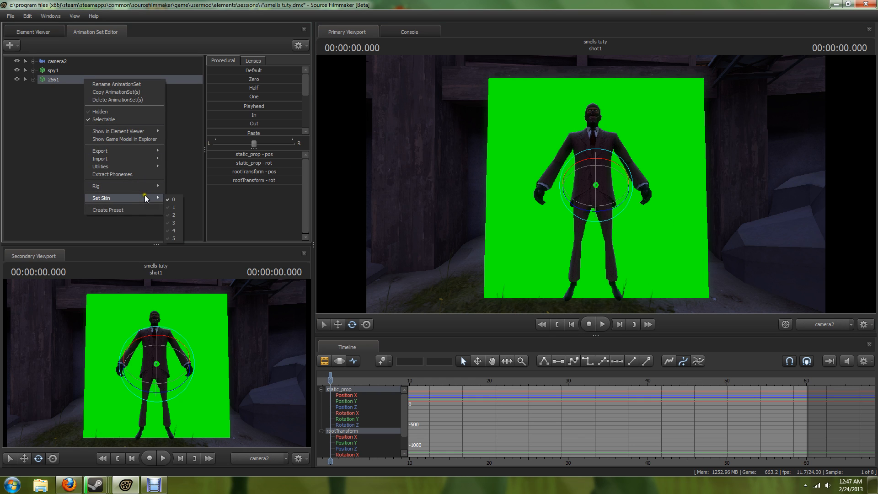
pyautogui.click(181, 225)
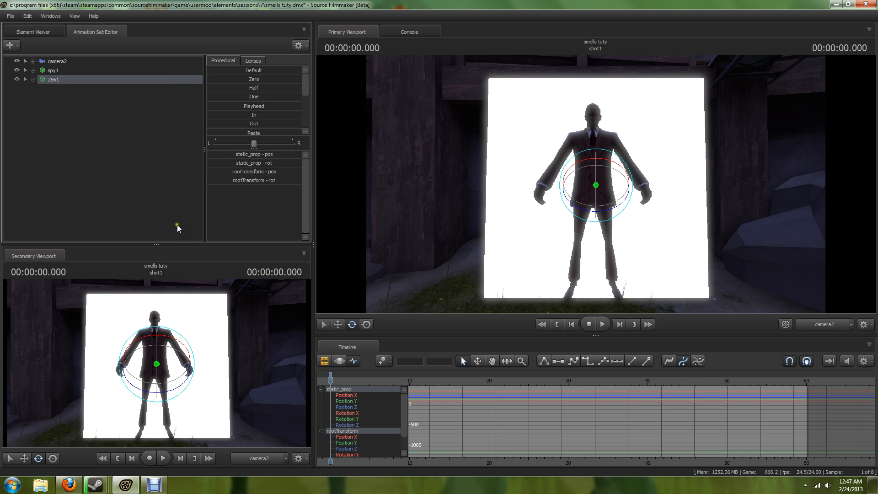
# Turn spy1 into a black silhouette with a coloring script from the rig list, and reframe camera2 straight on the panel
pyautogui.click(56, 70)
pyautogui.rightClick(56, 71)
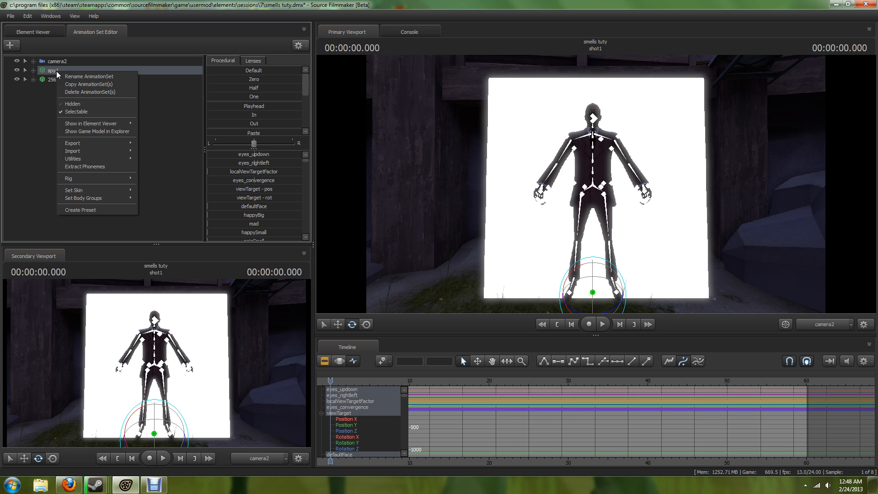
pyautogui.moveTo(95, 192)
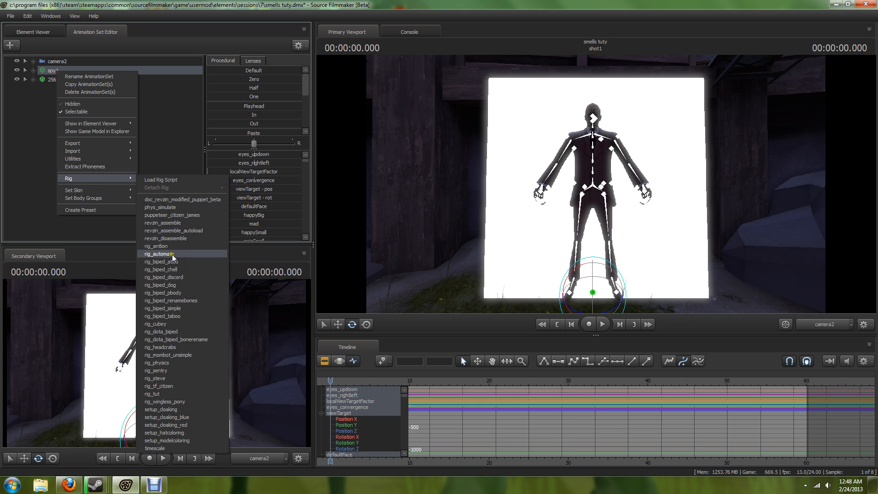
pyautogui.click(205, 432)
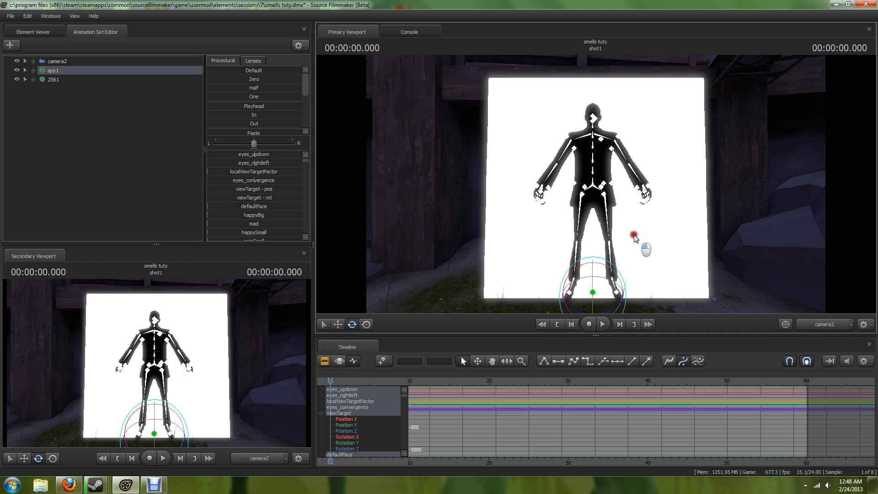
pyautogui.click(51, 62)
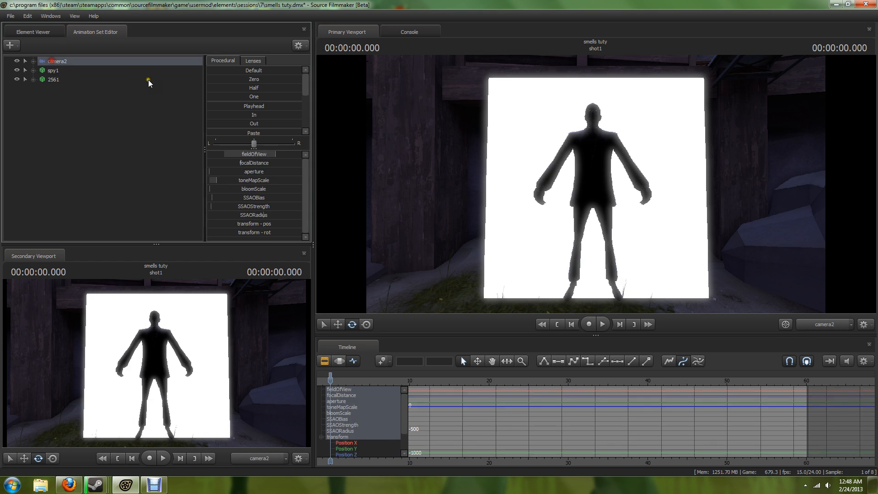
pyautogui.moveTo(658, 235); pyautogui.dragTo(595, 184)
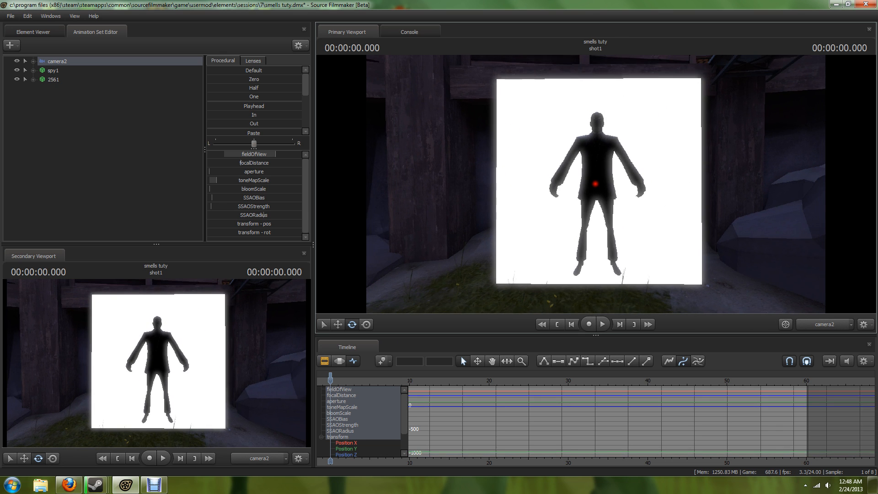
# Add the usermod model dasmatze\greenscreenpanels\512.mdl to the shot
pyautogui.click(10, 45)
pyautogui.click(37, 75)
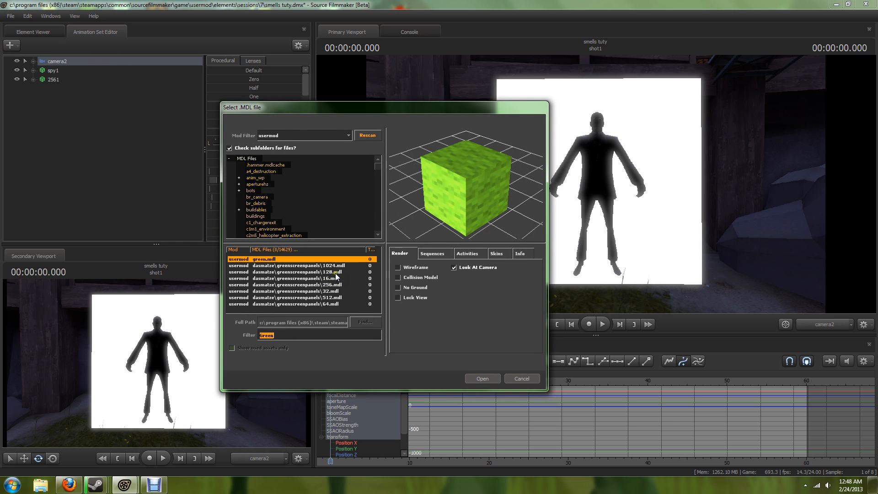
pyautogui.click(330, 297)
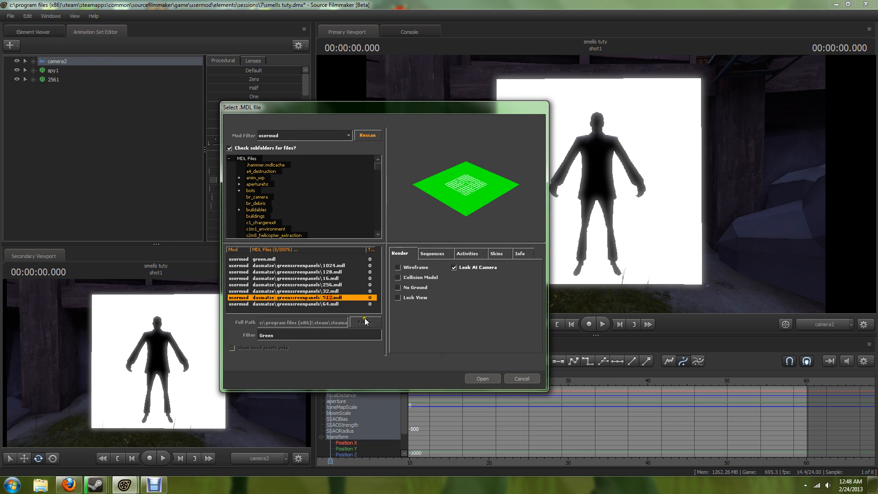
pyautogui.click(481, 377)
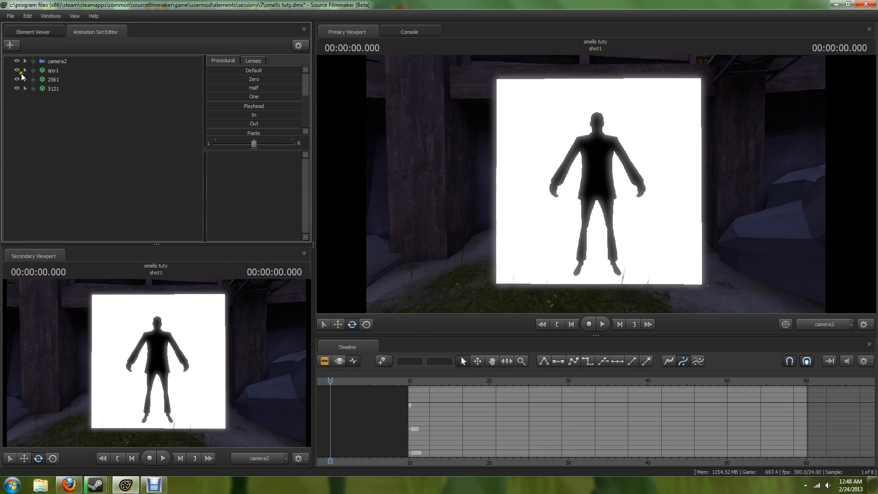
# Expand both panels' Body groups and lock the 512 panel's rootTransform to the 256 panel's rootTransform
pyautogui.click(33, 80)
pyautogui.click(41, 89)
pyautogui.click(33, 116)
pyautogui.click(42, 126)
pyautogui.click(59, 136)
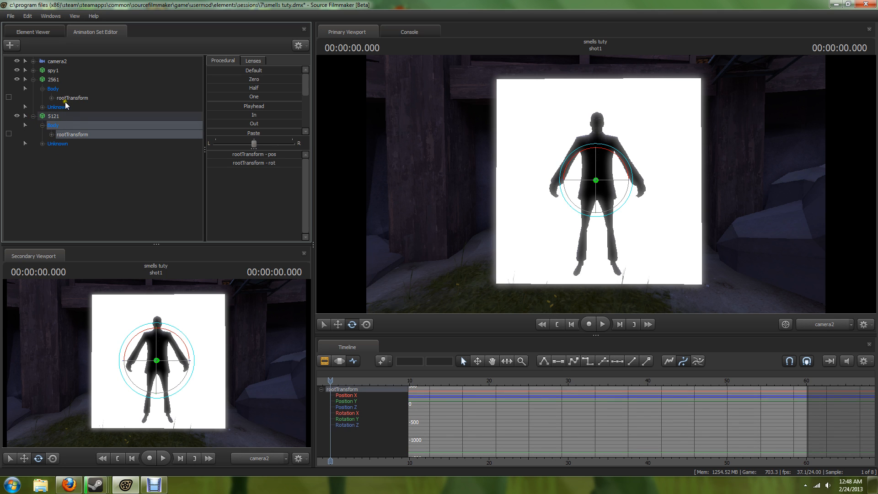
pyautogui.moveTo(65, 100); pyautogui.dragTo(8, 151)
pyautogui.moveTo(82, 100)
pyautogui.mouseDown()
pyautogui.moveTo(33, 147)
pyautogui.moveTo(8, 154)
pyautogui.mouseUp()
# Zero the 512 panel's locked rootTransform to snap it to the 256 panel, and rotate it upright behind the spy
pyautogui.click(84, 156)
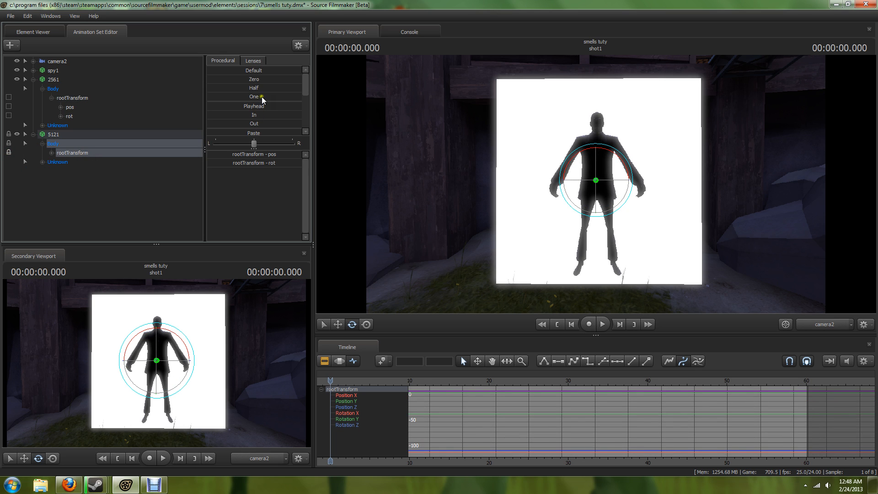
pyautogui.moveTo(255, 80); pyautogui.dragTo(653, 188)
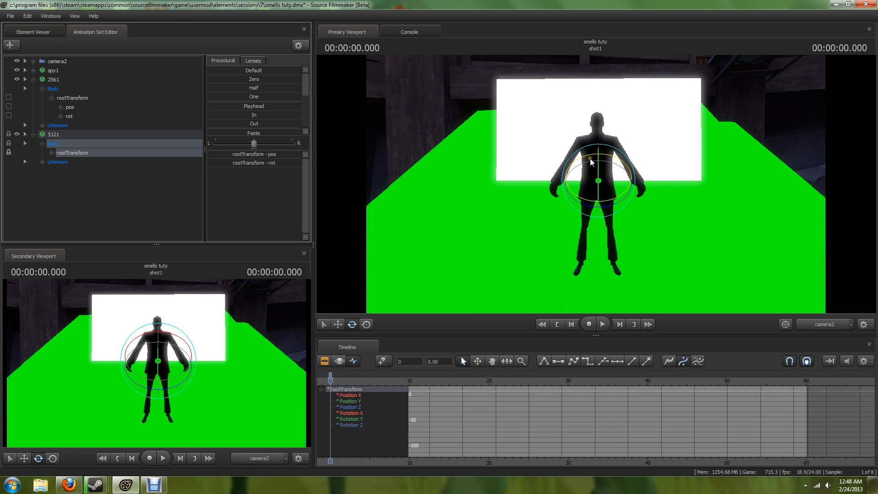
pyautogui.moveTo(597, 160); pyautogui.dragTo(595, 187)
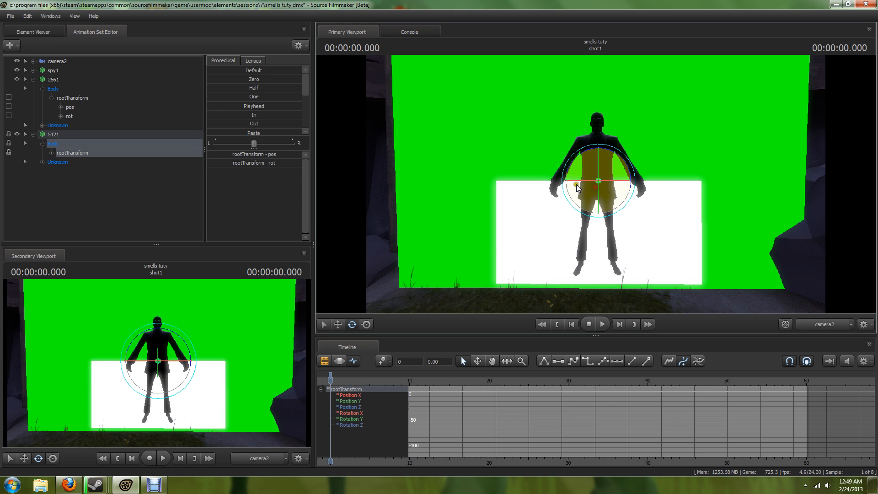
# Unlock the 512 panel's rootTransform and delete the 256 panel's animation set
pyautogui.click(58, 81)
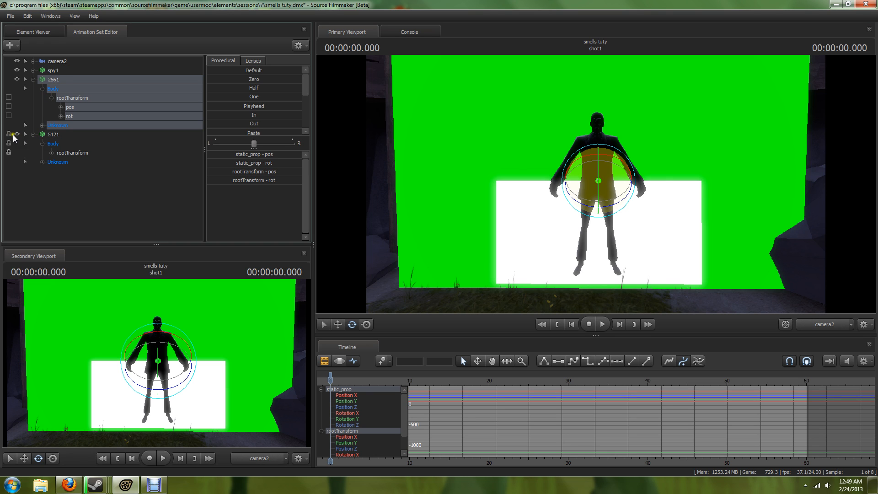
pyautogui.click(8, 152)
pyautogui.rightClick(51, 81)
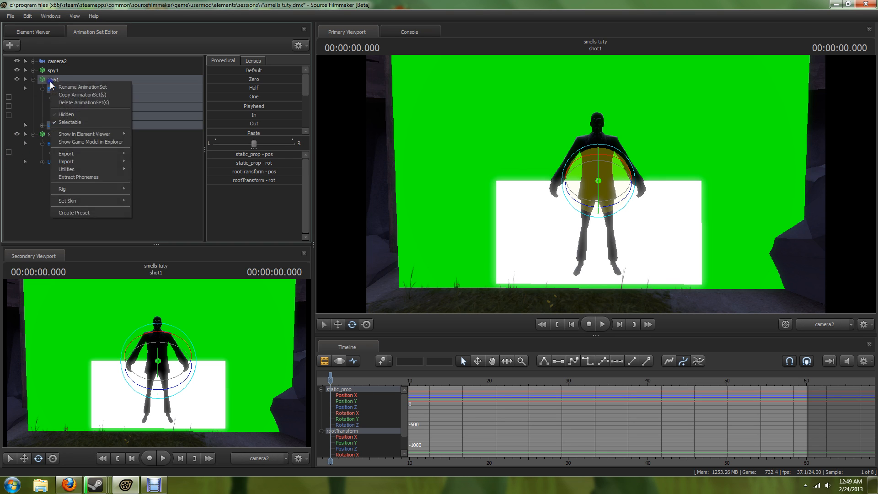
pyautogui.click(82, 104)
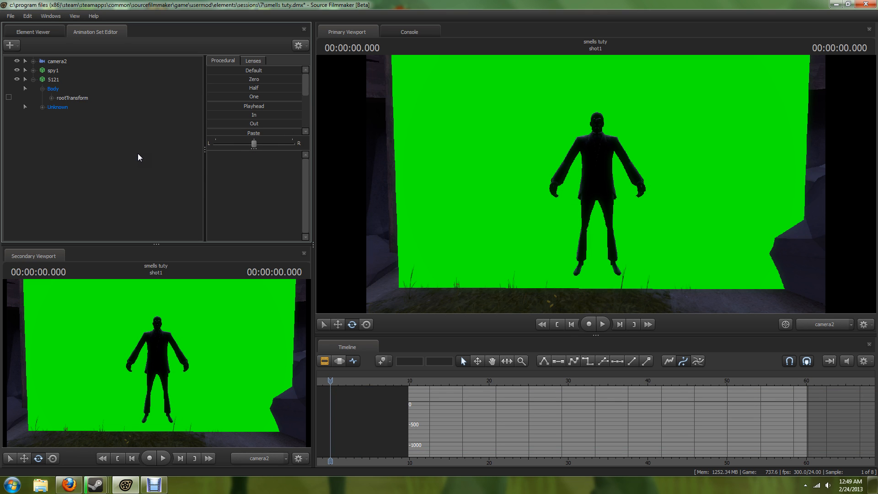
# Collapse the 512 panel's Body group and set the panel's skin to 3
pyautogui.click(41, 89)
pyautogui.click(56, 81)
pyautogui.rightClick(56, 81)
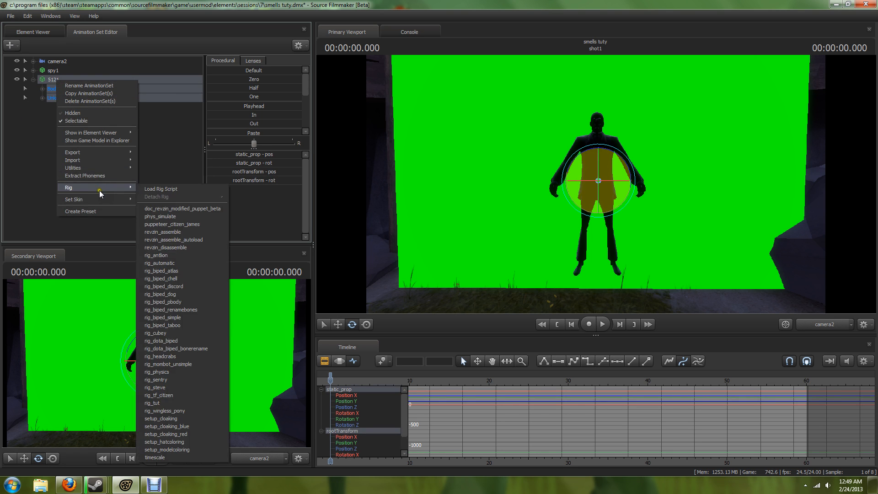
pyautogui.moveTo(108, 199)
pyautogui.click(146, 231)
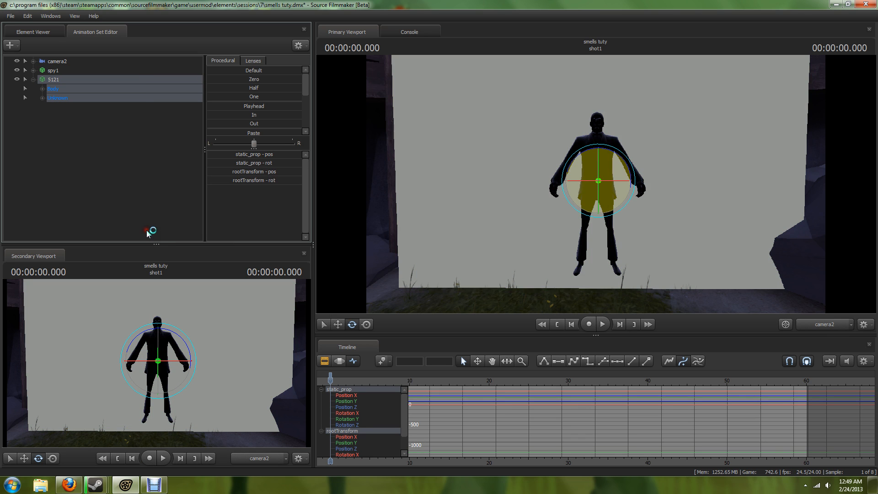
pyautogui.rightClick(77, 83)
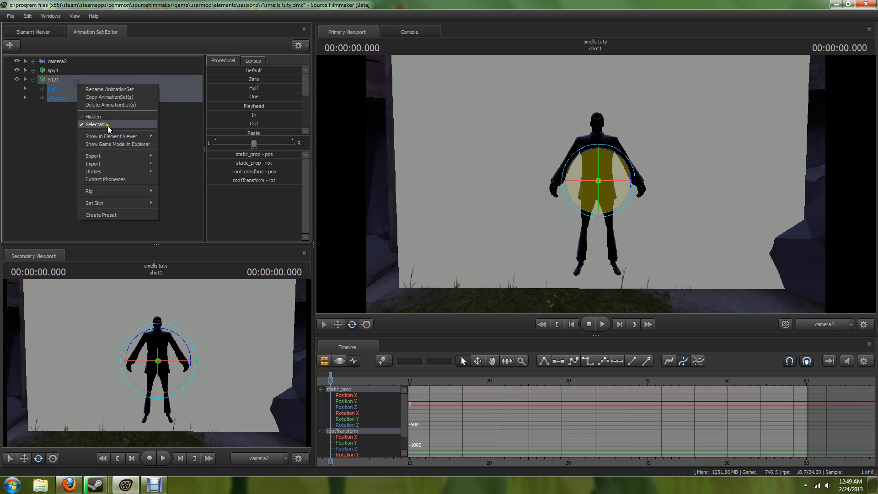
pyautogui.moveTo(135, 199)
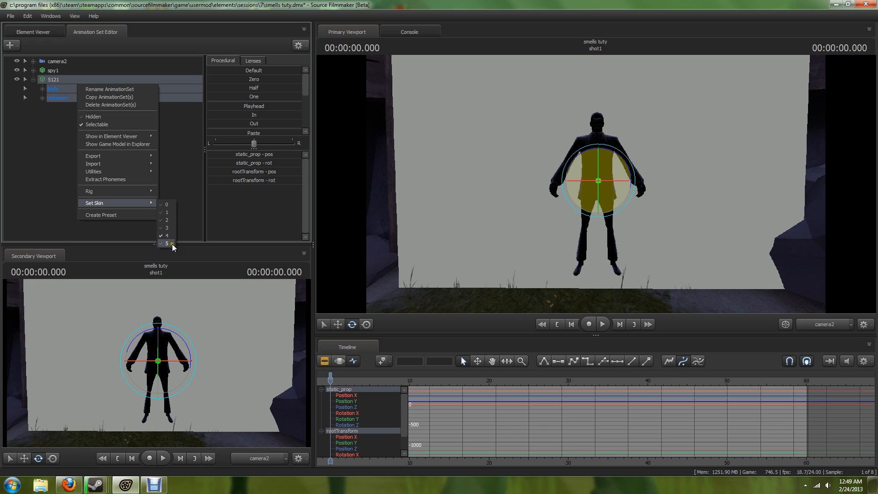
pyautogui.click(168, 228)
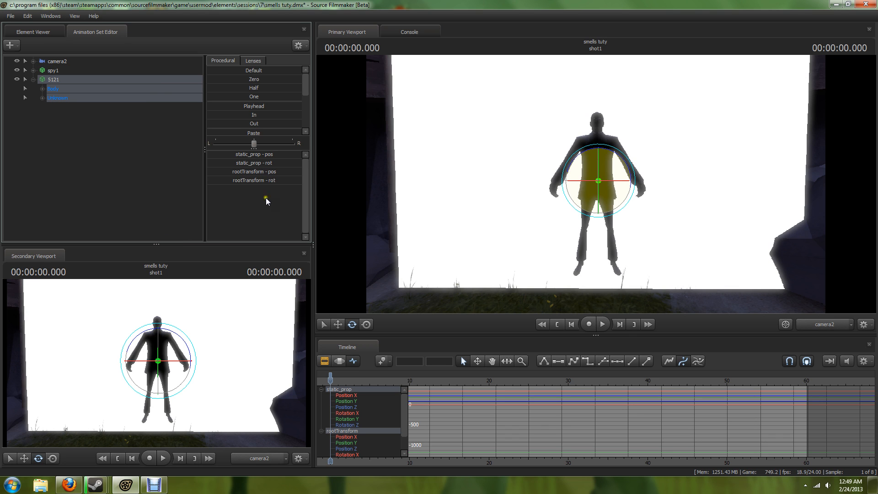
# Activate the Move tool and pull camera2 back from the spy for a wider view of the panel
pyautogui.click(656, 247)
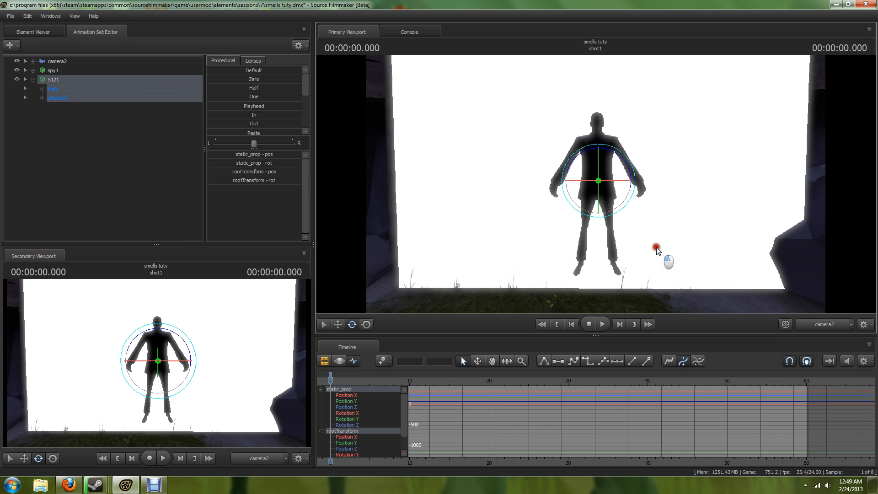
pyautogui.press('w')
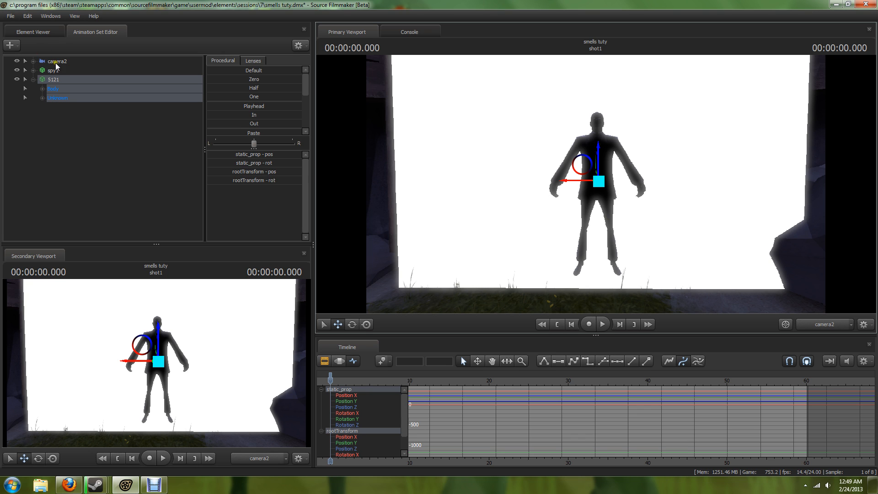
pyautogui.click(52, 70)
pyautogui.click(658, 237)
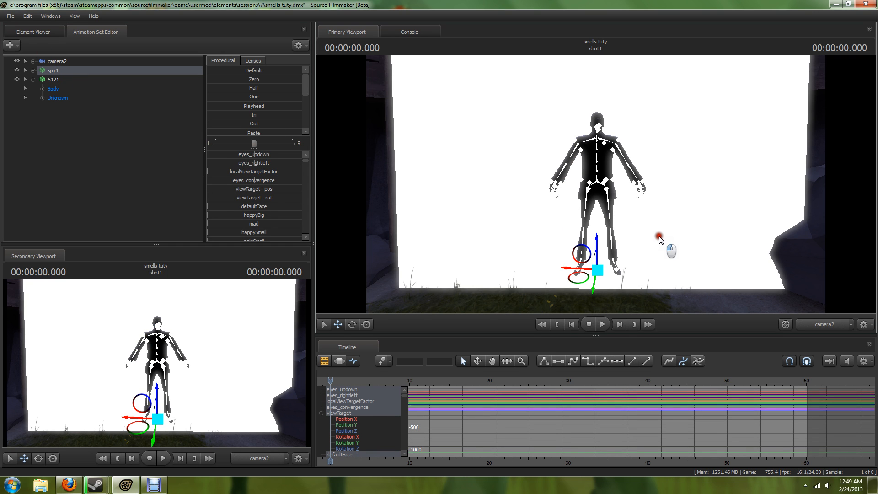
pyautogui.click(53, 63)
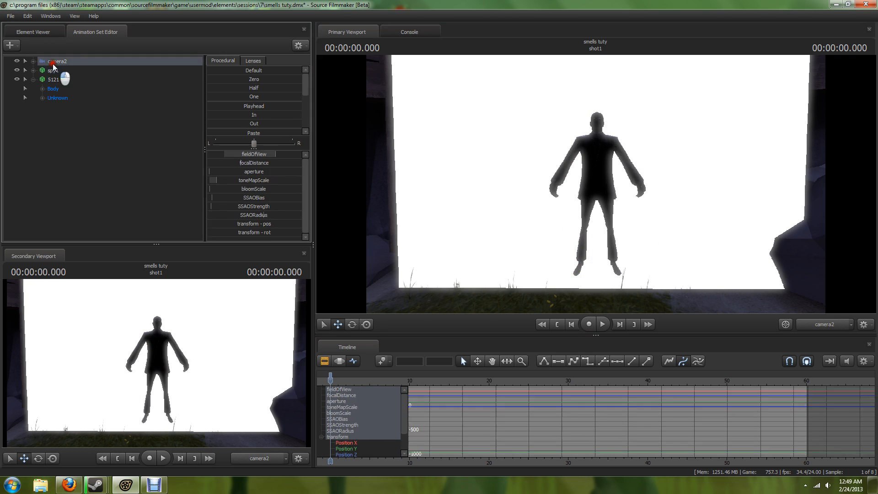
pyautogui.moveTo(588, 188); pyautogui.dragTo(595, 184, button='right')
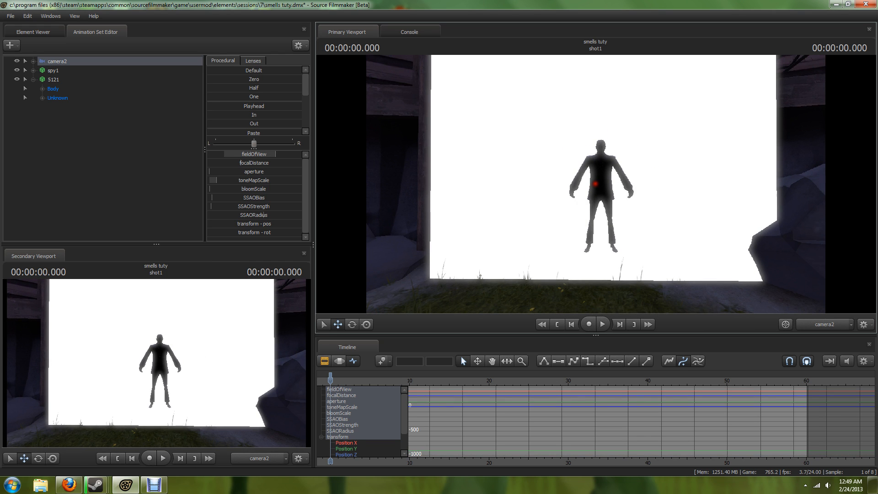
# Using the work camera, move the 512 panel so it fills more of camera2's frame, and return the viewport to camera2
pyautogui.click(54, 79)
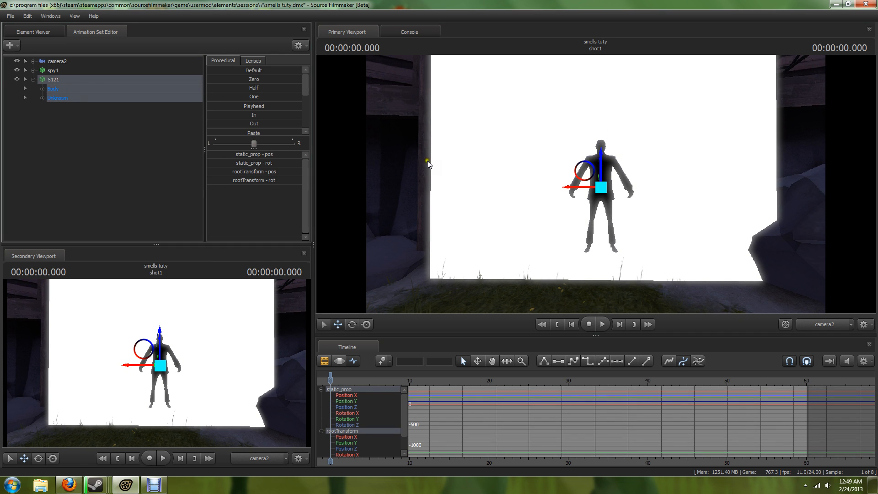
pyautogui.click(836, 324)
pyautogui.click(763, 277)
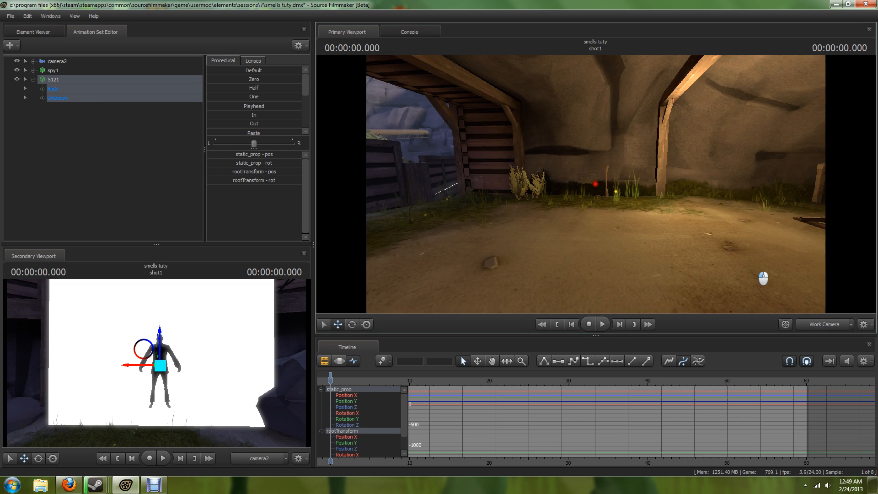
pyautogui.moveTo(763, 278); pyautogui.dragTo(763, 277, button='right')
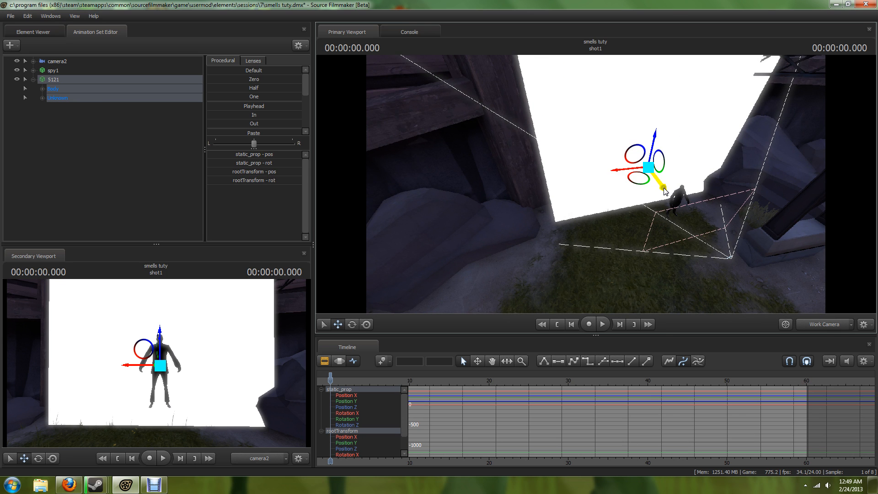
pyautogui.moveTo(664, 191); pyautogui.dragTo(617, 191)
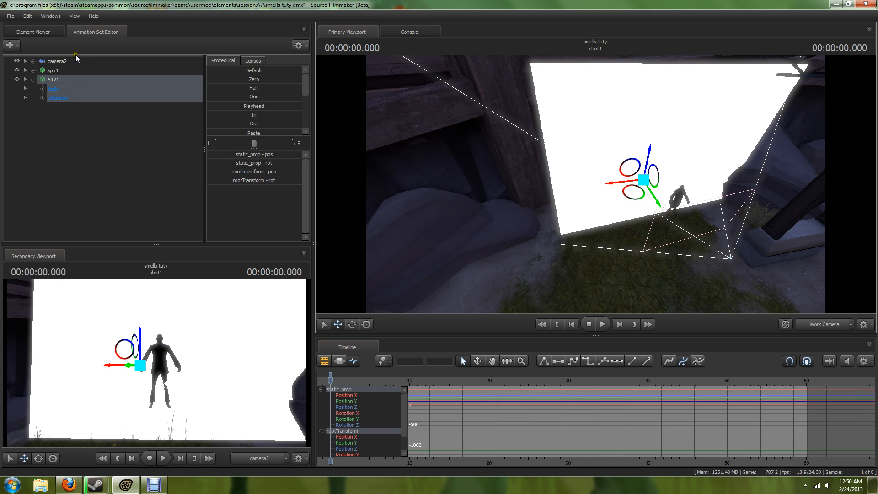
pyautogui.click(824, 325)
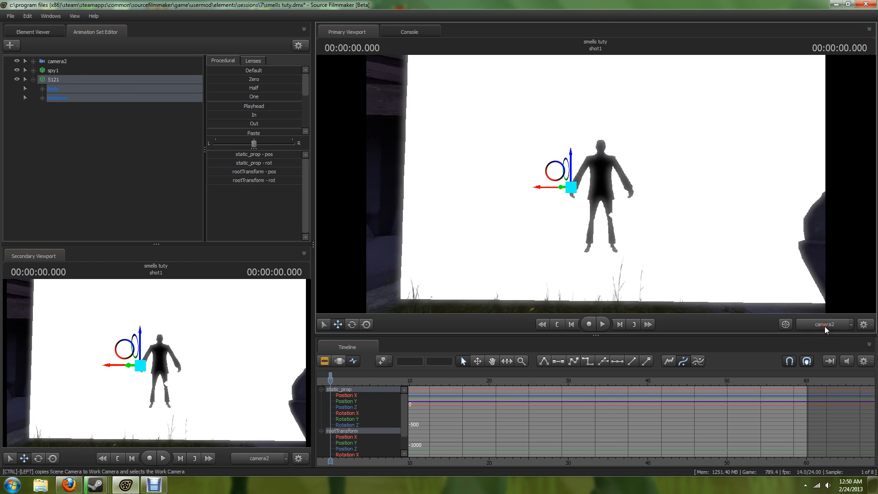
# Move camera2 closer to the spy until the white panel fills the whole background of the frame
pyautogui.click(682, 248)
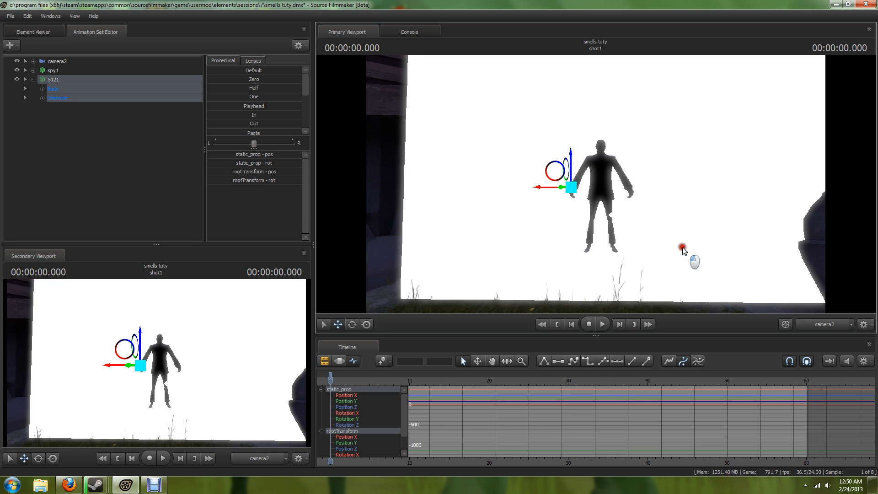
pyautogui.click(53, 70)
pyautogui.click(57, 61)
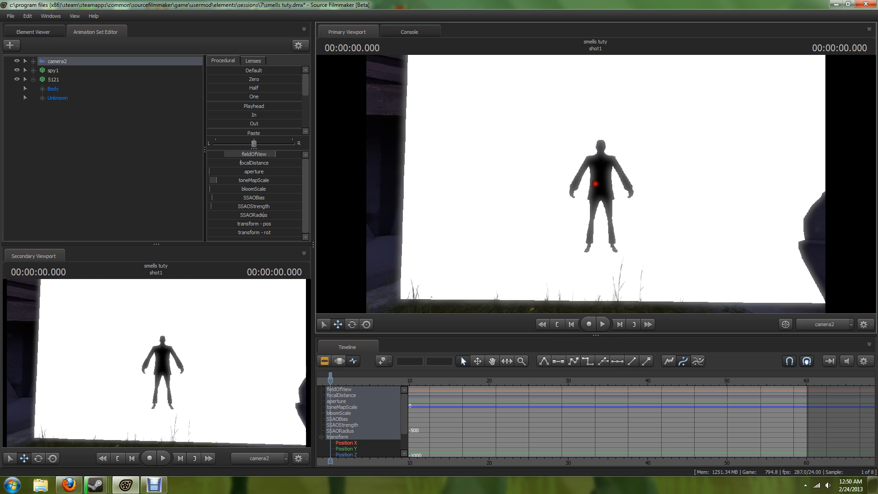
pyautogui.moveTo(595, 184); pyautogui.dragTo(596, 183)
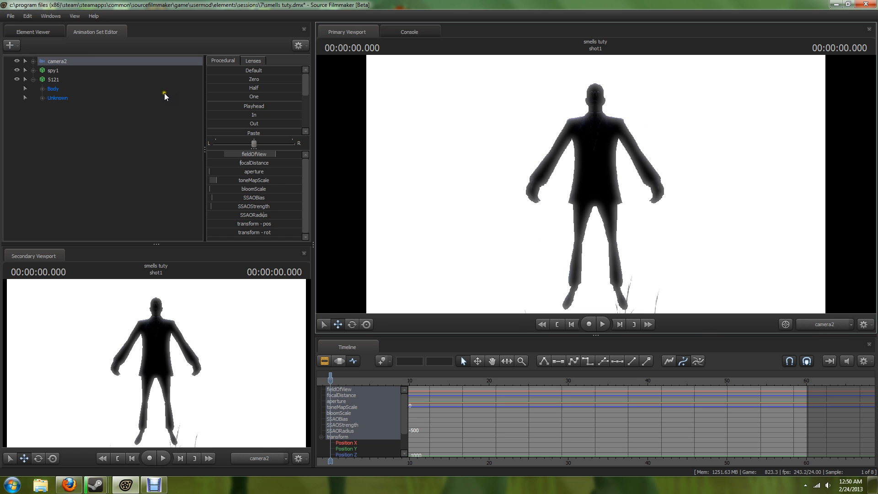
# Change the scene camera to camera1 and slightly adjust its framing of the rock wall
pyautogui.rightClick(103, 147)
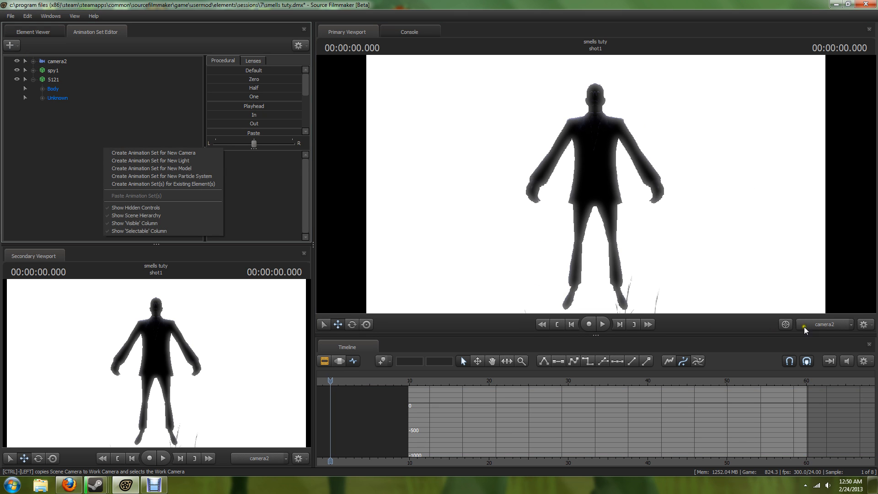
pyautogui.click(853, 324)
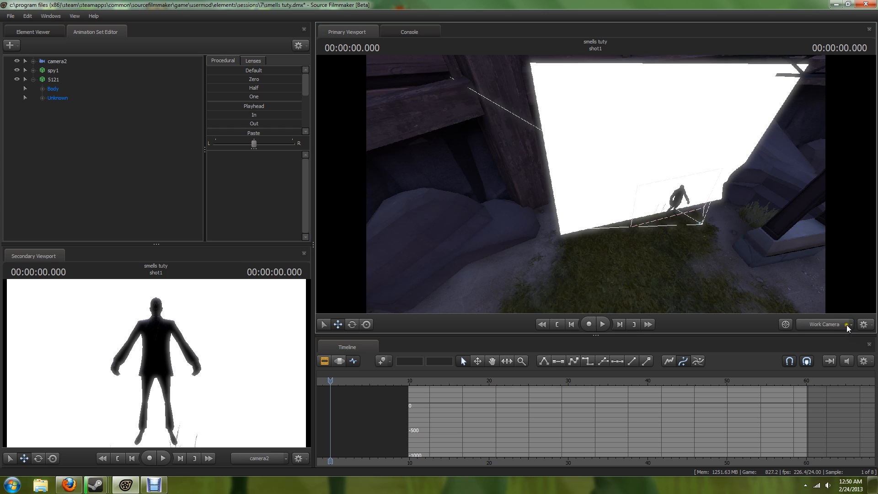
pyautogui.click(851, 325)
pyautogui.moveTo(823, 357)
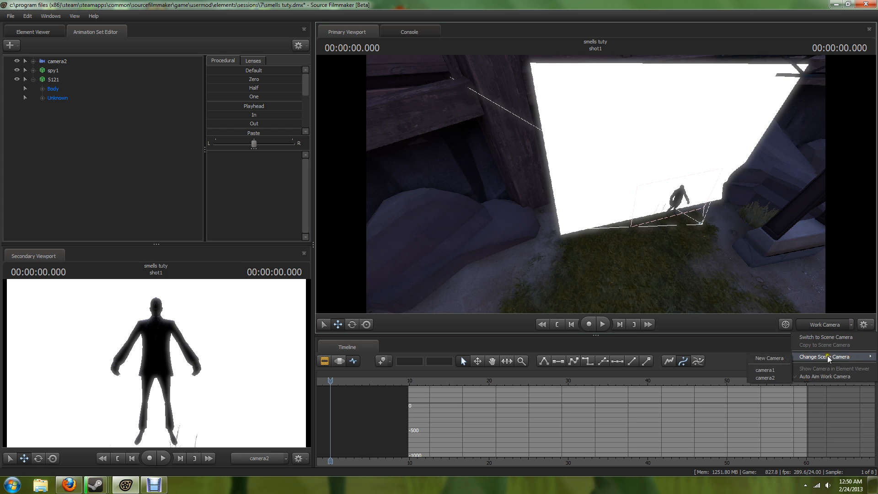
pyautogui.click(774, 371)
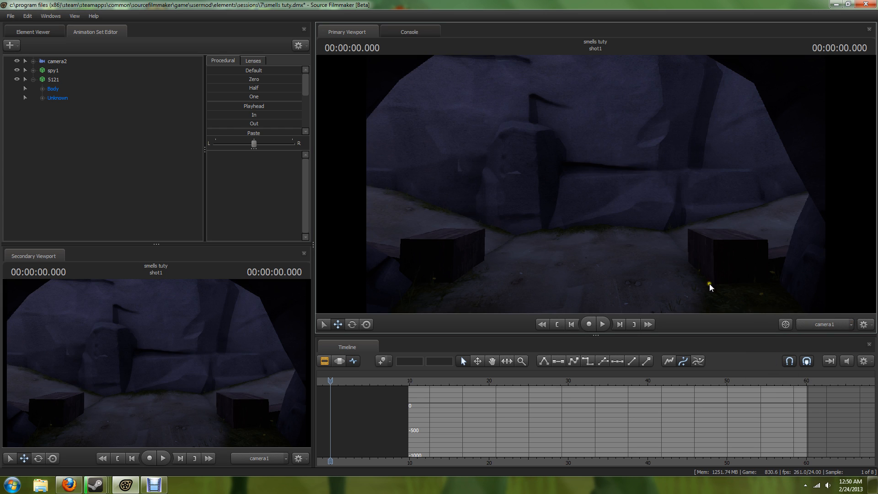
pyautogui.moveTo(652, 258); pyautogui.dragTo(595, 184, button='right')
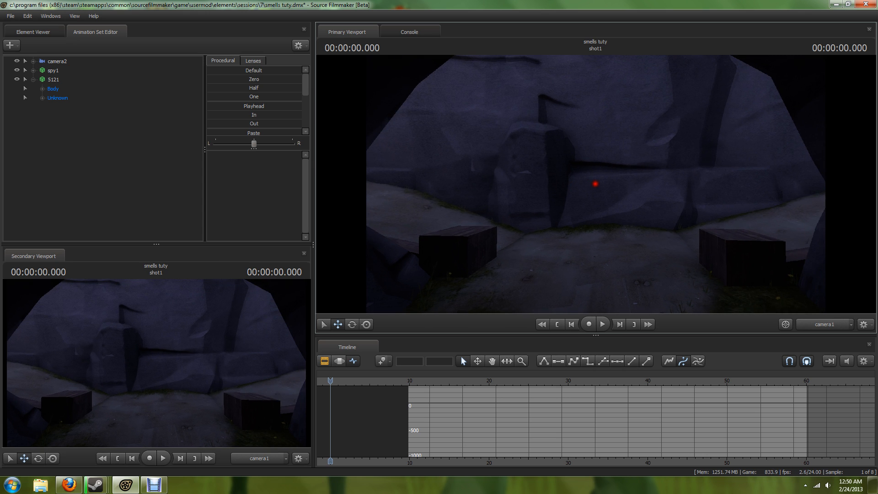
# Create an animation set for a new light shining on the rock wall and select it
pyautogui.click(10, 45)
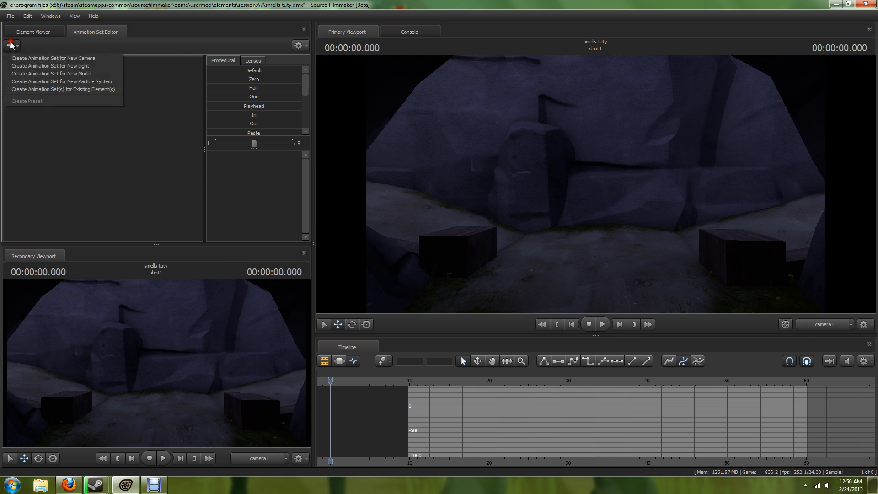
pyautogui.click(27, 69)
pyautogui.click(53, 107)
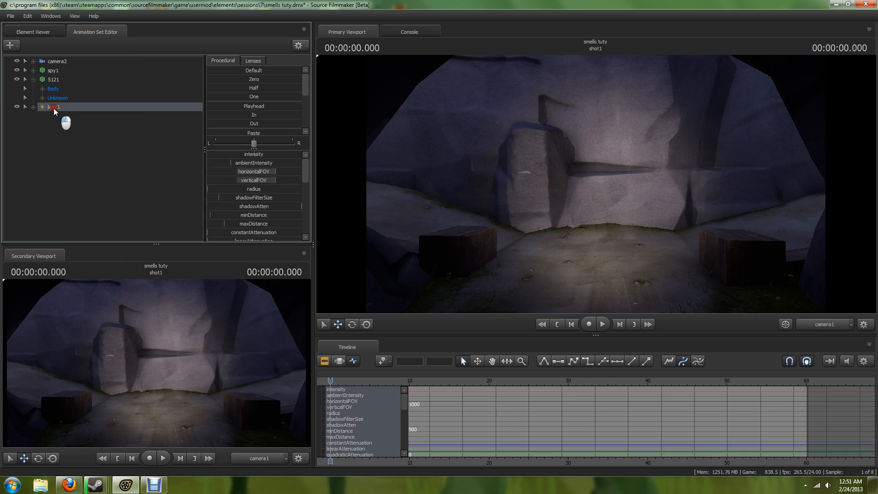
# Set the light's gobo texture to console\background01.vtf, the Source Filmmaker logo image
pyautogui.rightClick(54, 108)
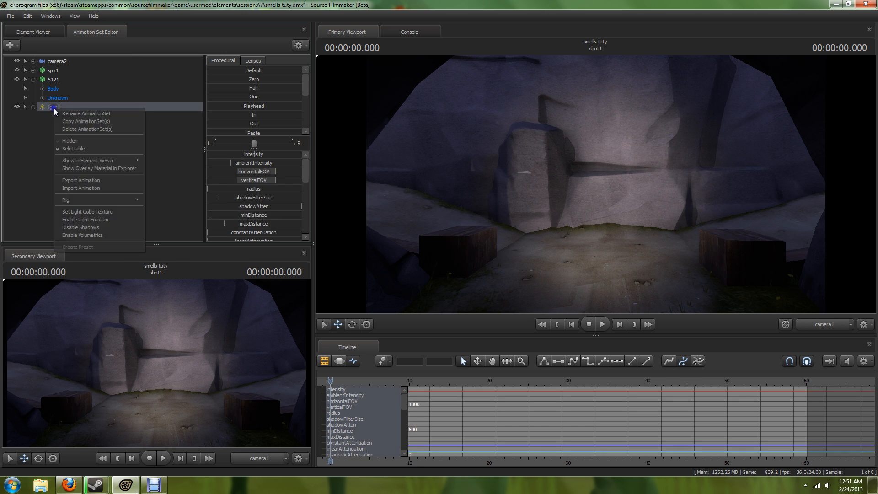
pyautogui.click(92, 211)
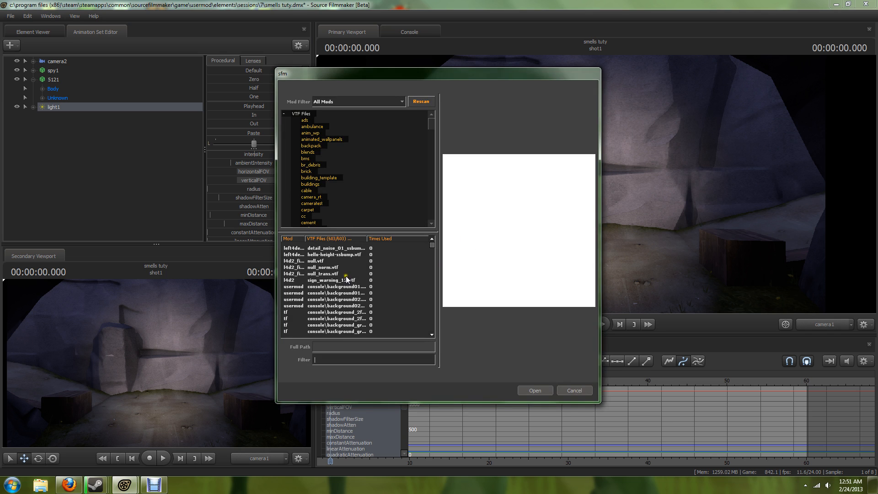
pyautogui.click(330, 279)
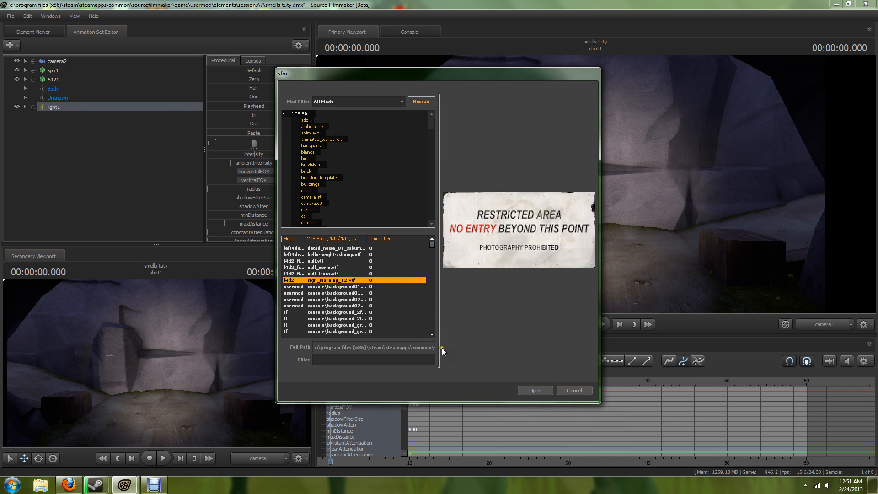
pyautogui.click(321, 262)
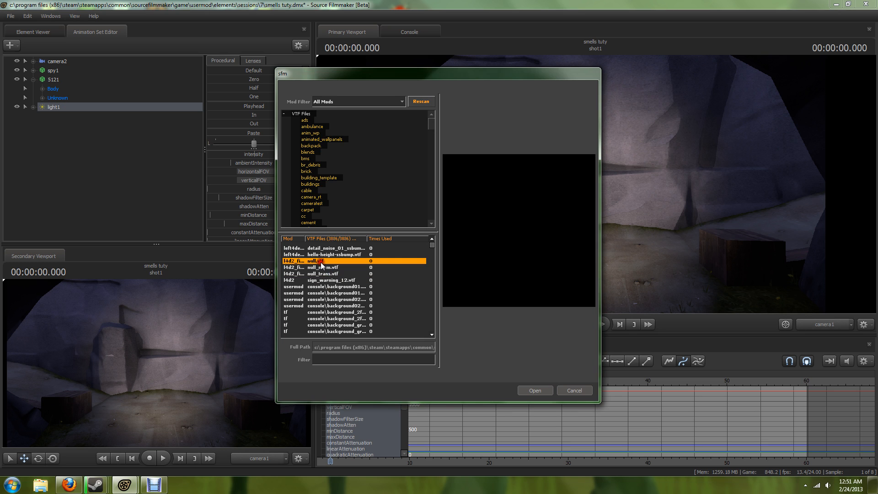
pyautogui.click(338, 286)
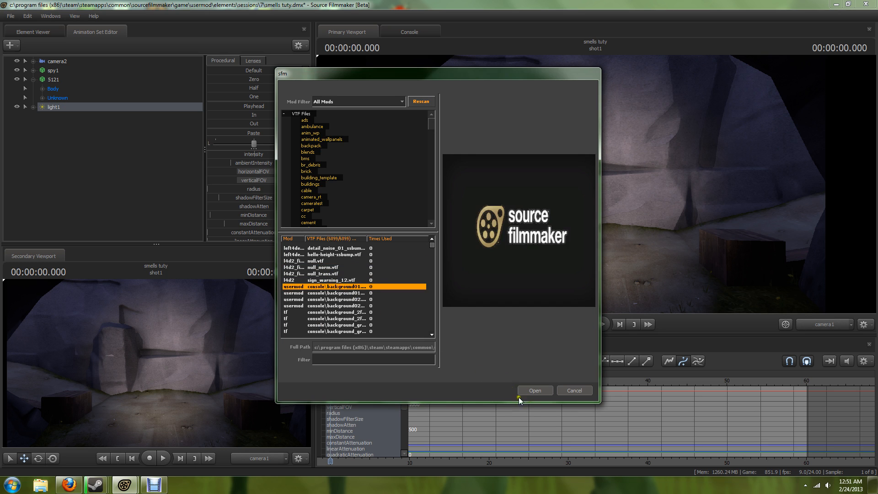
pyautogui.click(534, 390)
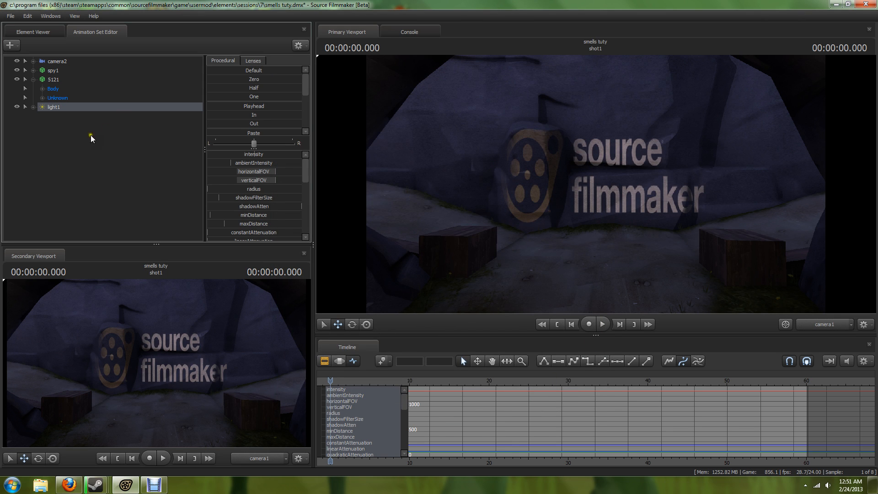
# Open the Light element of light1 in the Element Viewer and replace its texture with _rt_camera
pyautogui.rightClick(56, 106)
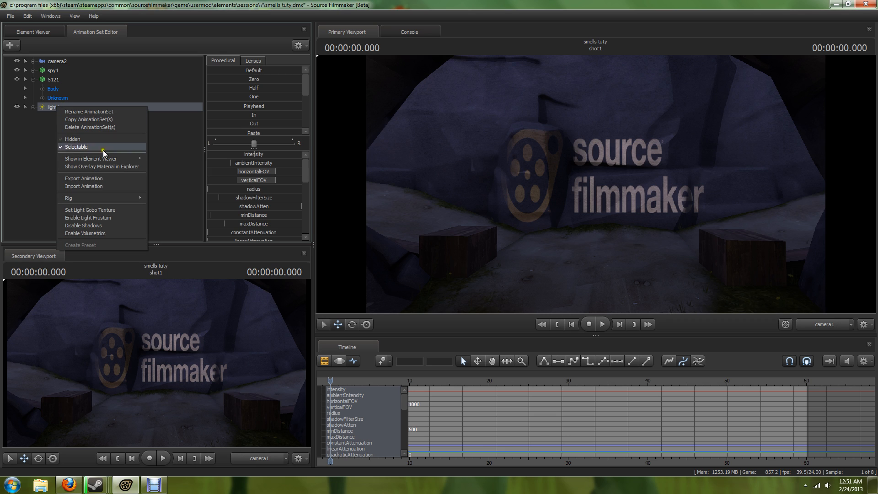
pyautogui.moveTo(106, 158)
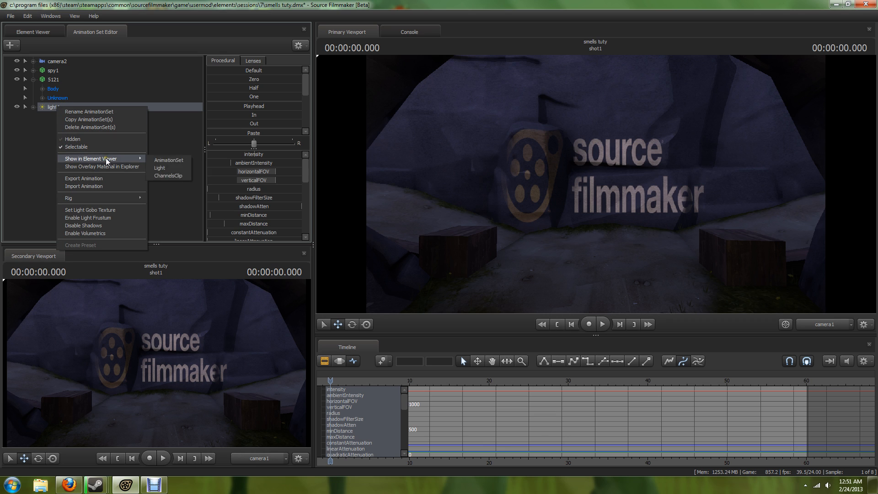
pyautogui.click(158, 169)
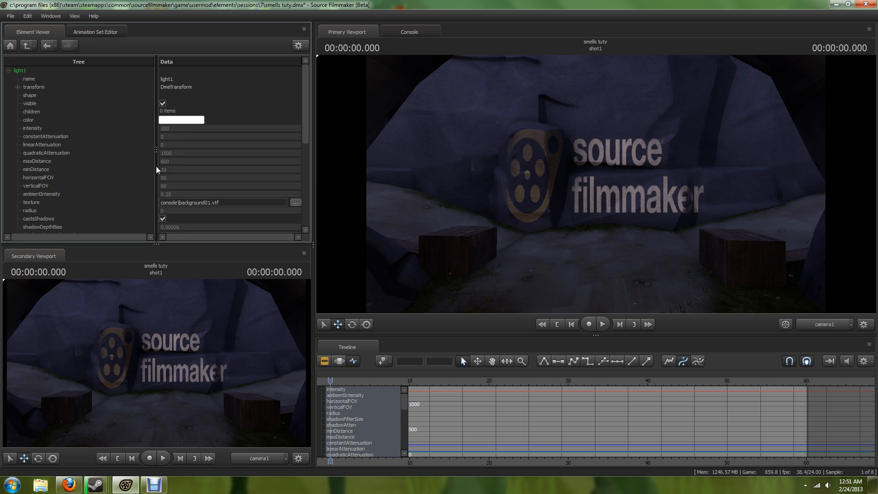
pyautogui.click(224, 202)
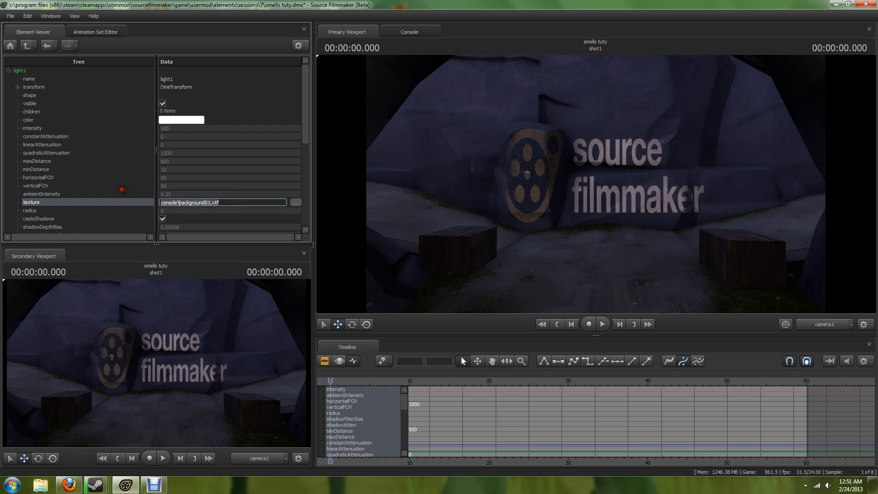
pyautogui.hotkey('ctrl', 'a')
pyautogui.press('BackSpace')
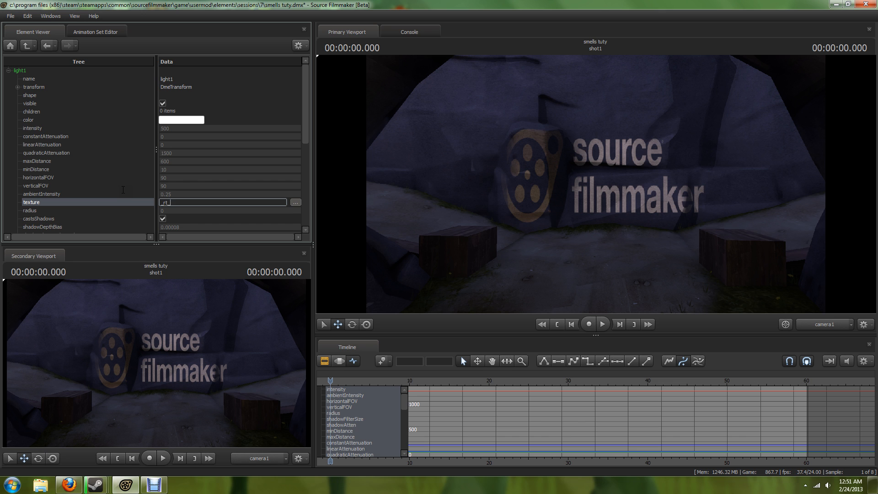
pyautogui.press('Return')
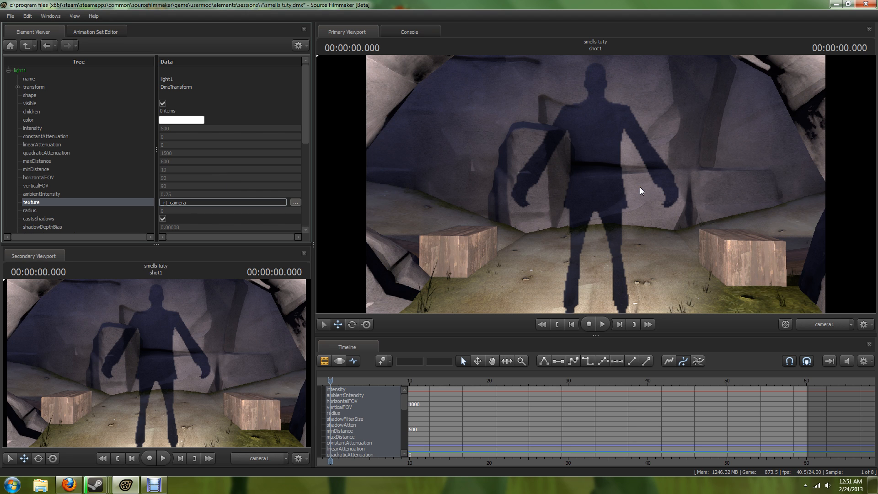
# Try the light's uberlight option, then turn it off again
pyautogui.scroll(-6, 227, 191)
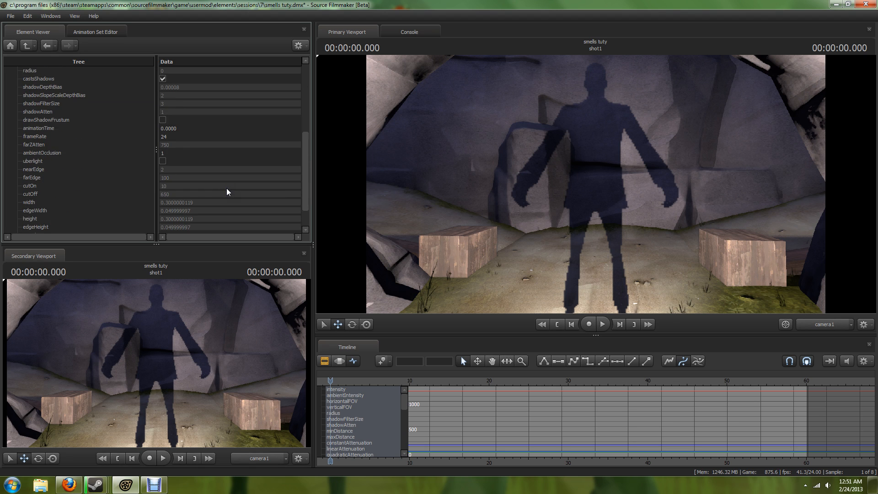
pyautogui.click(162, 161)
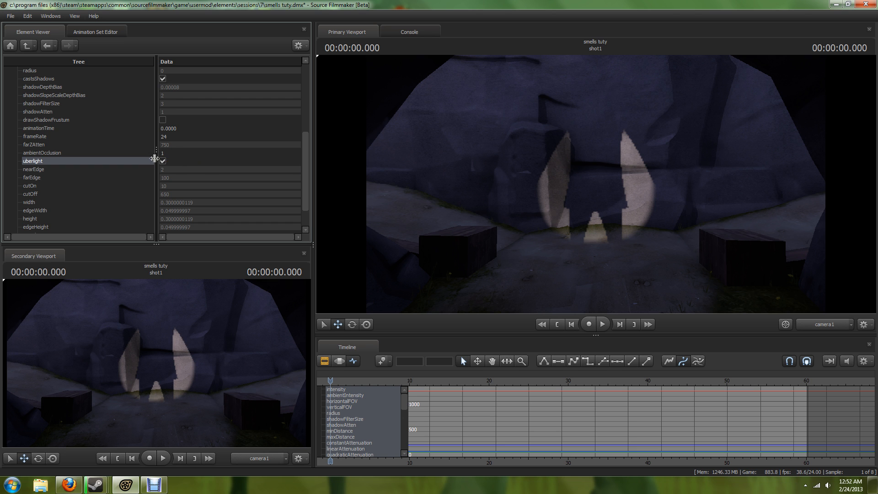
pyautogui.click(162, 161)
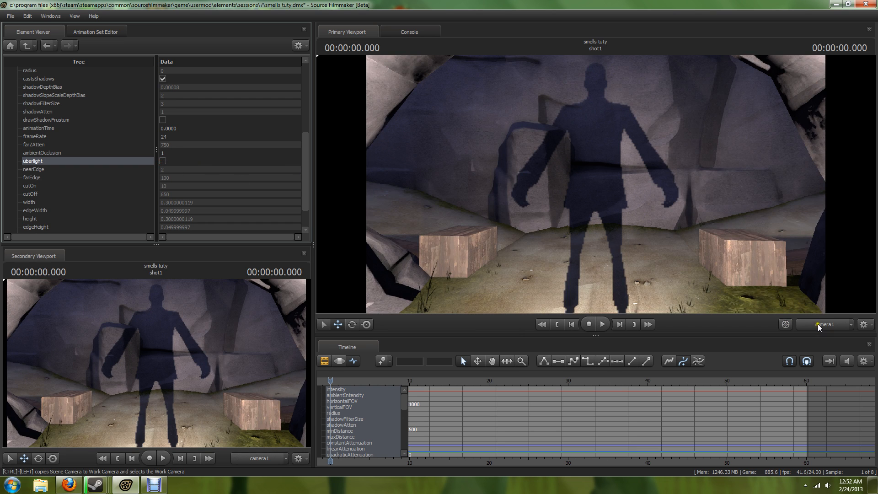
# Examine the light's projection on the cave from the work camera, then return the viewport to camera1
pyautogui.click(818, 325)
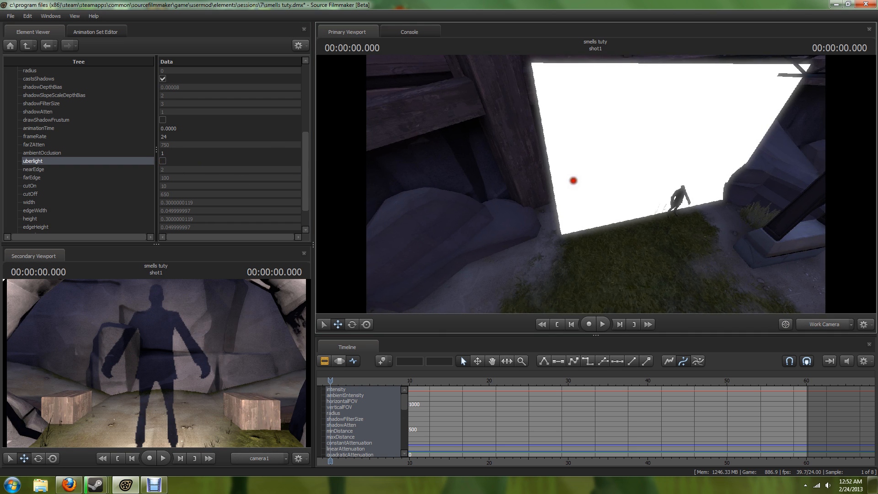
pyautogui.moveTo(596, 184)
pyautogui.mouseDown()
pyautogui.moveTo(613, 188)
pyautogui.moveTo(595, 184)
pyautogui.mouseUp()
pyautogui.press('w')
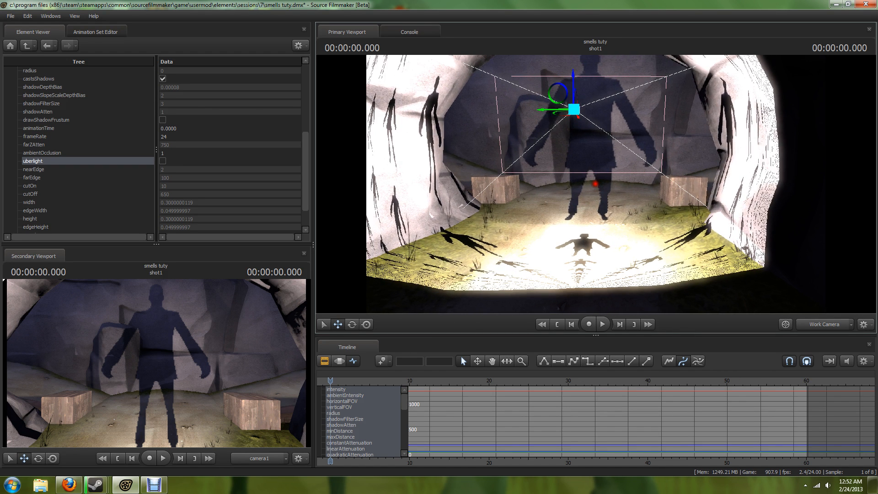
pyautogui.click(818, 328)
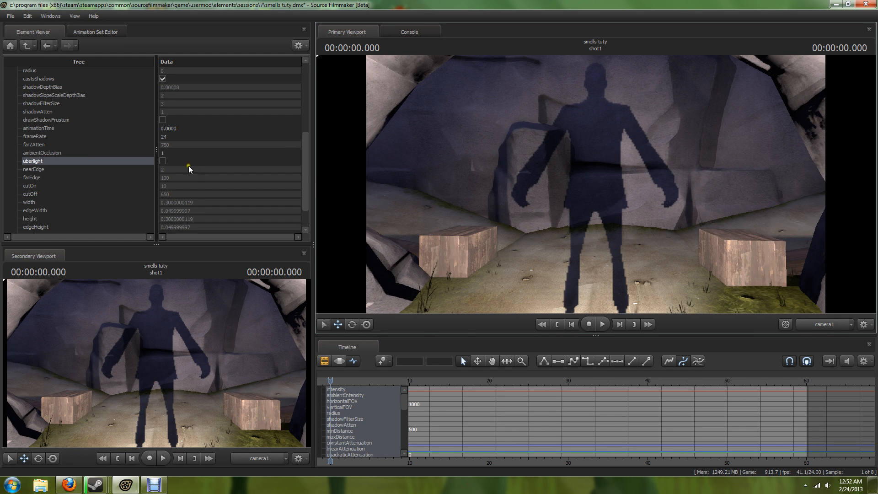
# Enable uberlight on the light and increase its width and height until the beam covers the whole spy silhouette
pyautogui.click(163, 160)
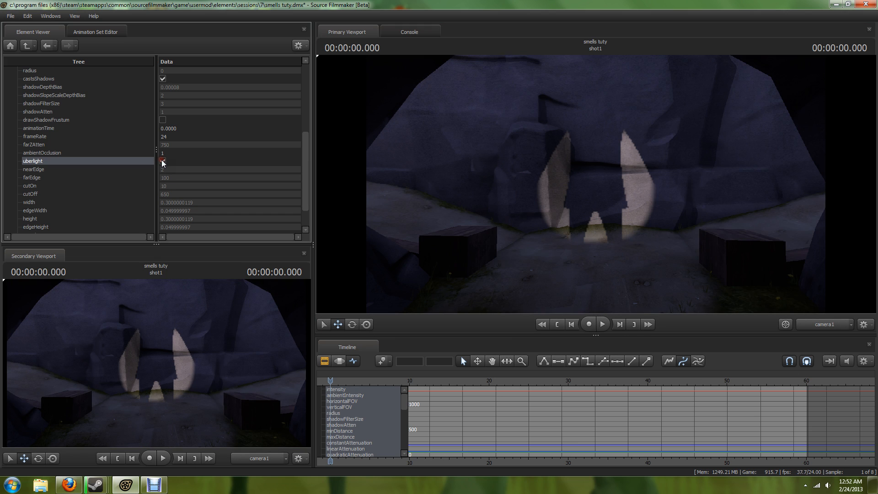
pyautogui.click(92, 32)
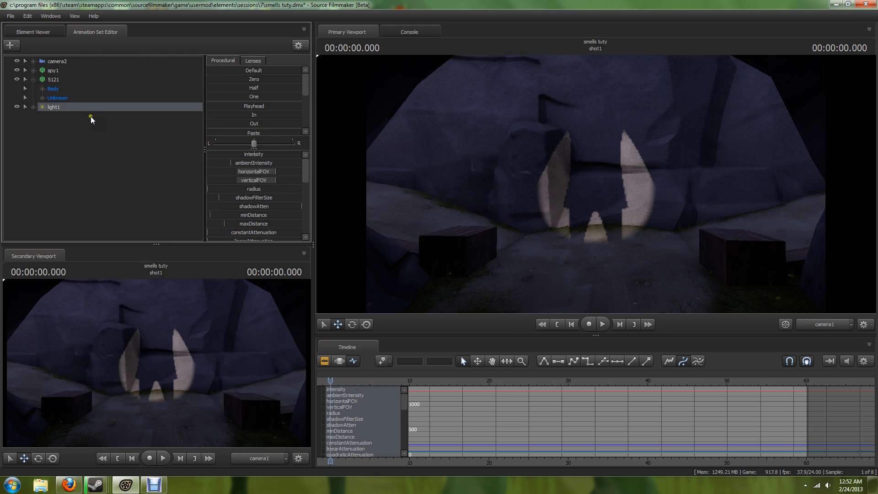
pyautogui.scroll(-6, 270, 194)
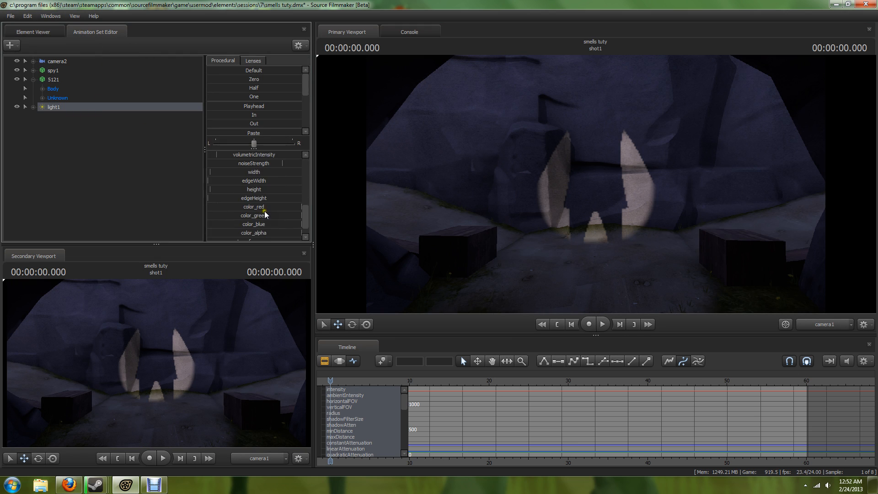
pyautogui.scroll(-2, 265, 214)
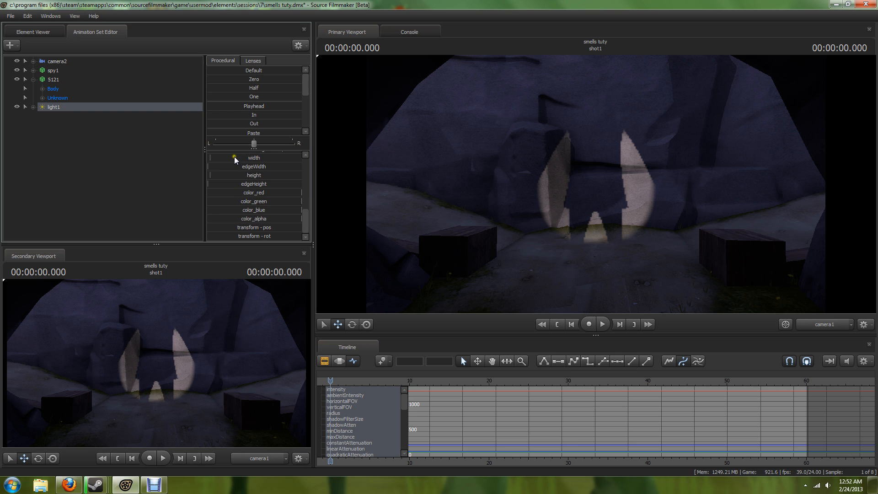
pyautogui.moveTo(235, 159); pyautogui.dragTo(252, 177)
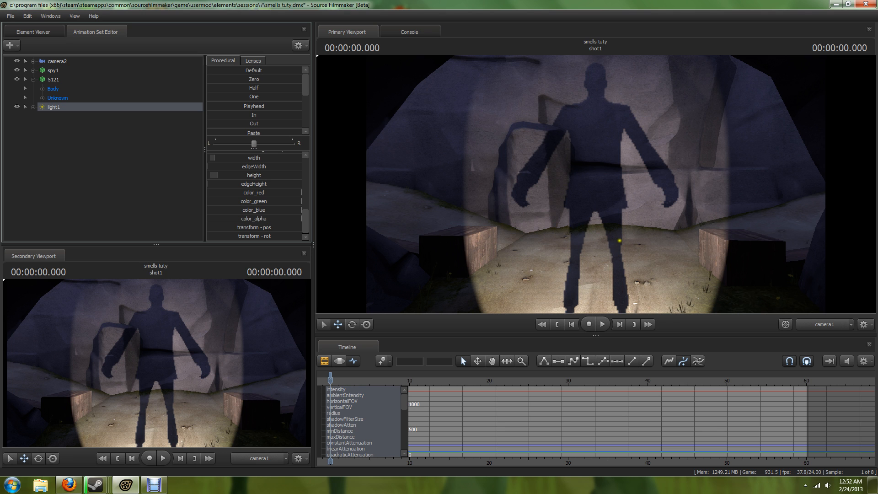
# Reframe camera1 lower so the silhouette's feet and the lit ground fill the shot
pyautogui.moveTo(620, 239); pyautogui.dragTo(595, 184)
pyautogui.press('s')
pyautogui.press('w')
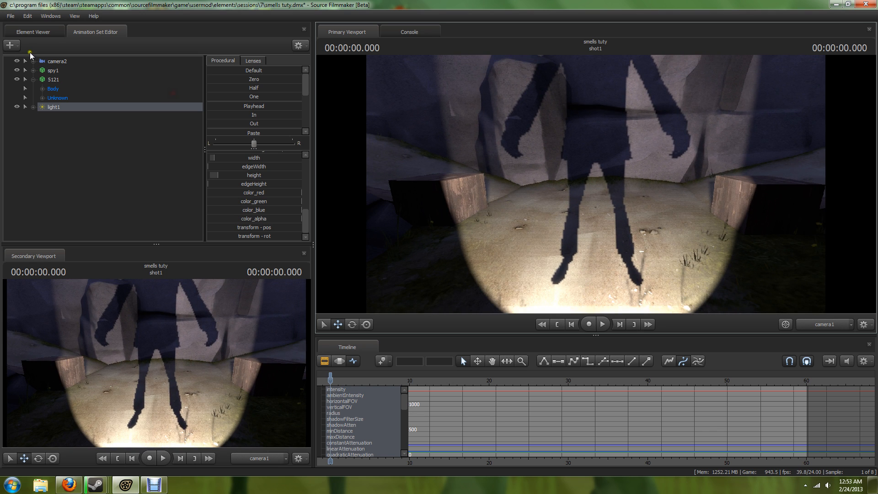
# Add the player\hwm\spy.mdl model from tf_movies to the scene as a new animation set
pyautogui.click(9, 45)
pyautogui.click(35, 77)
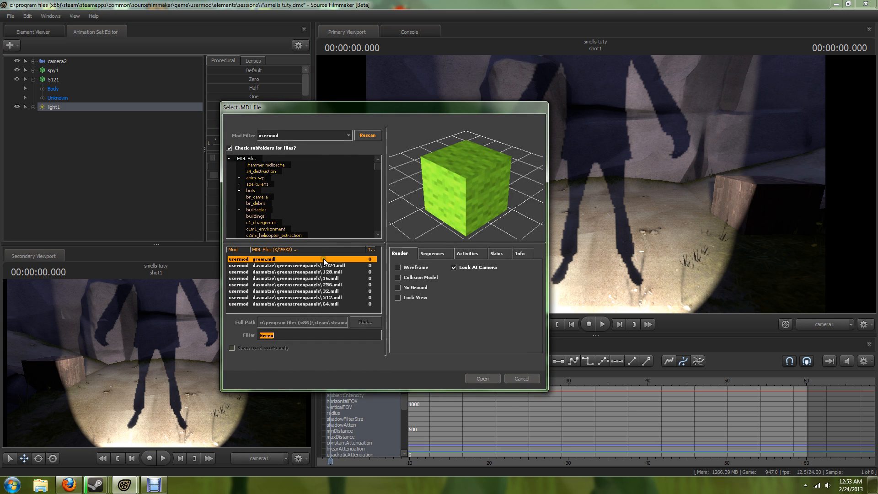
pyautogui.write('spy')
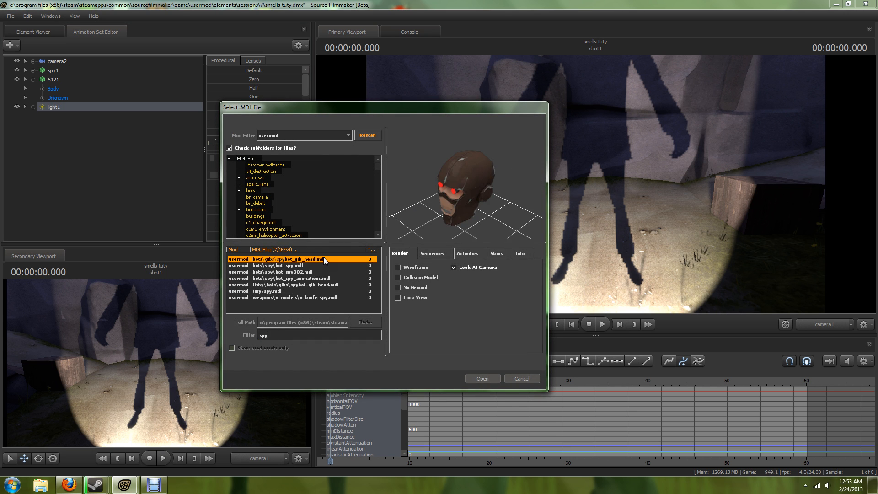
pyautogui.click(313, 135)
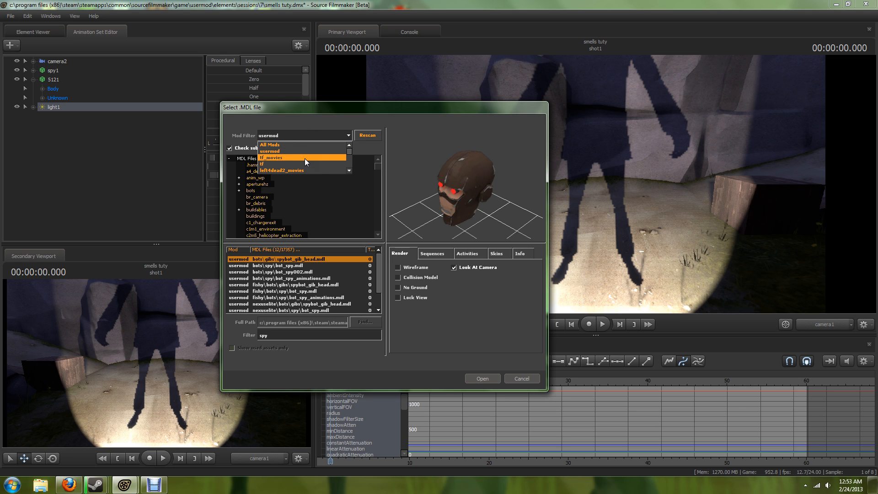
pyautogui.click(305, 158)
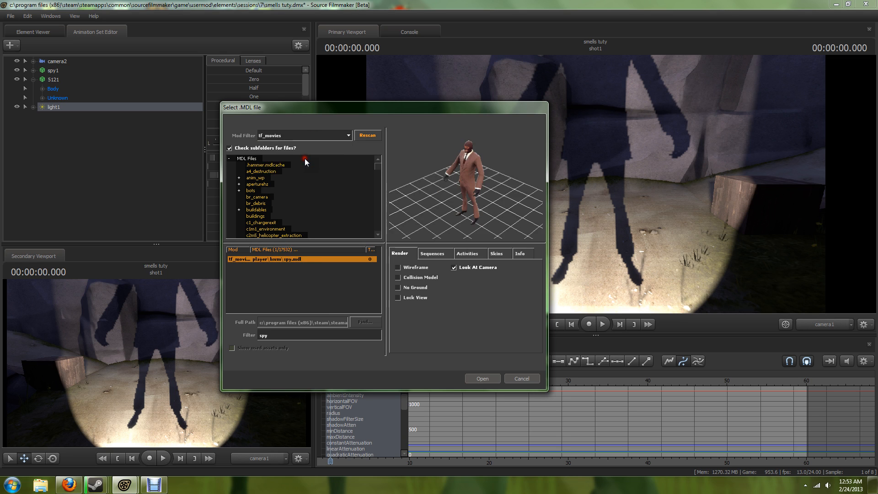
pyautogui.click(485, 377)
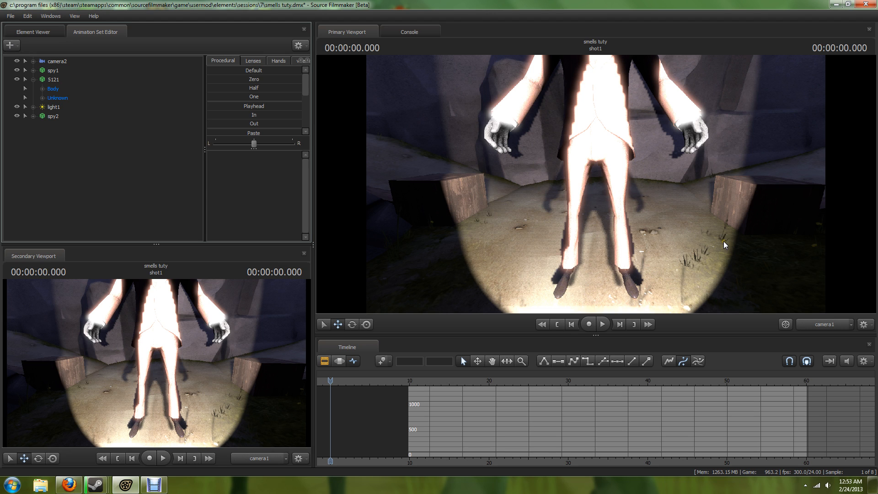
# Move the new spy2 model in the motion editor back to the ground between the silhouette's feet
pyautogui.click(56, 116)
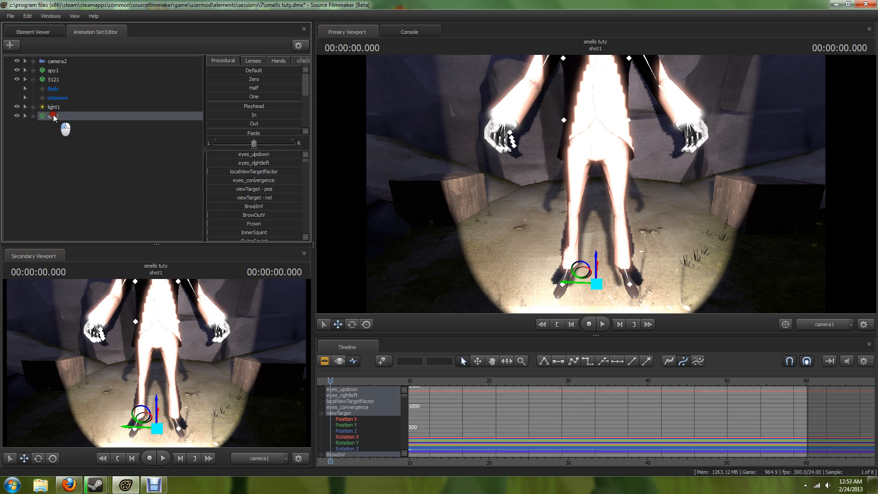
pyautogui.moveTo(596, 286)
pyautogui.mouseDown()
pyautogui.moveTo(600, 293)
pyautogui.moveTo(596, 285)
pyautogui.mouseUp()
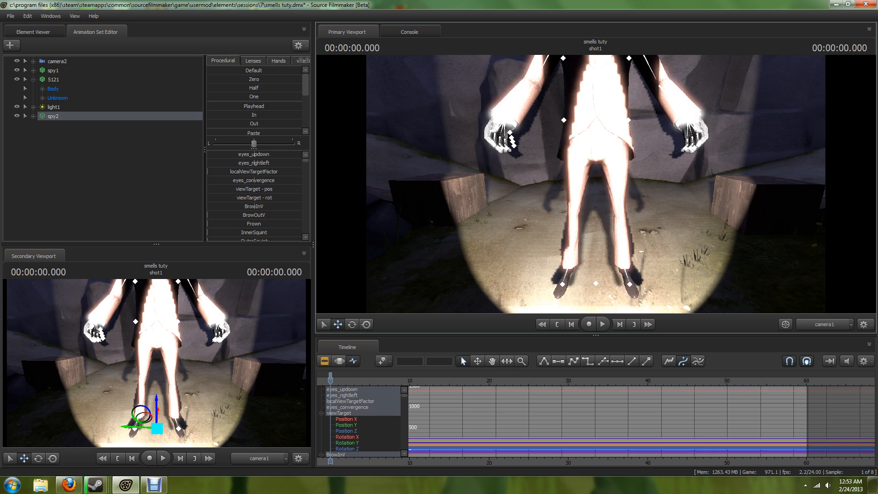
pyautogui.click(339, 361)
pyautogui.moveTo(597, 285); pyautogui.dragTo(595, 289)
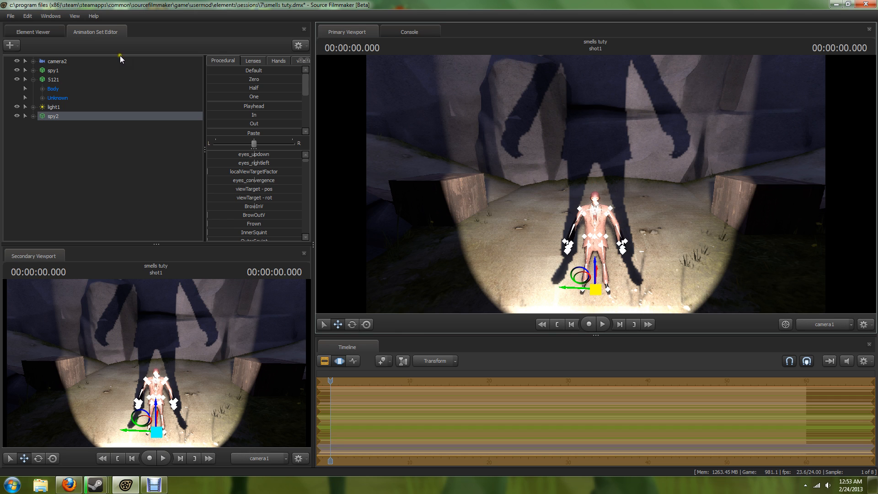
# Load light1 into the primary viewport and reposition it so the spy silhouette rises on the wall directly behind spy2
pyautogui.click(46, 105)
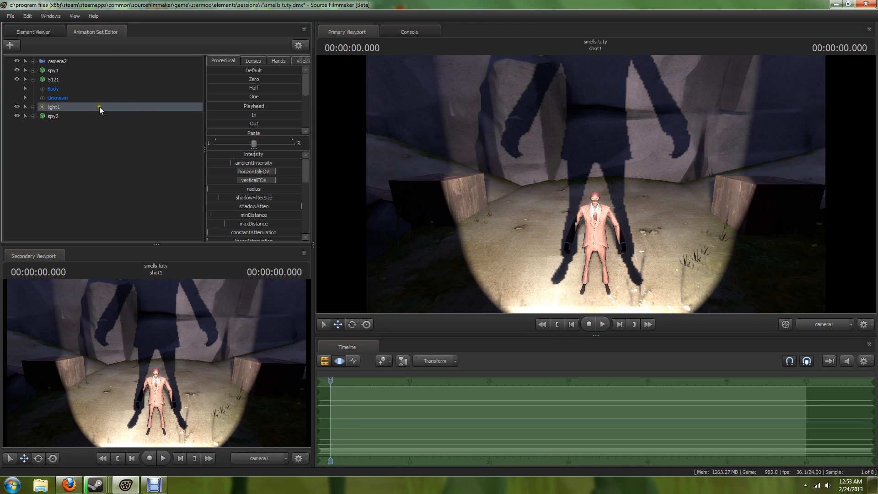
pyautogui.moveTo(99, 106); pyautogui.dragTo(568, 146)
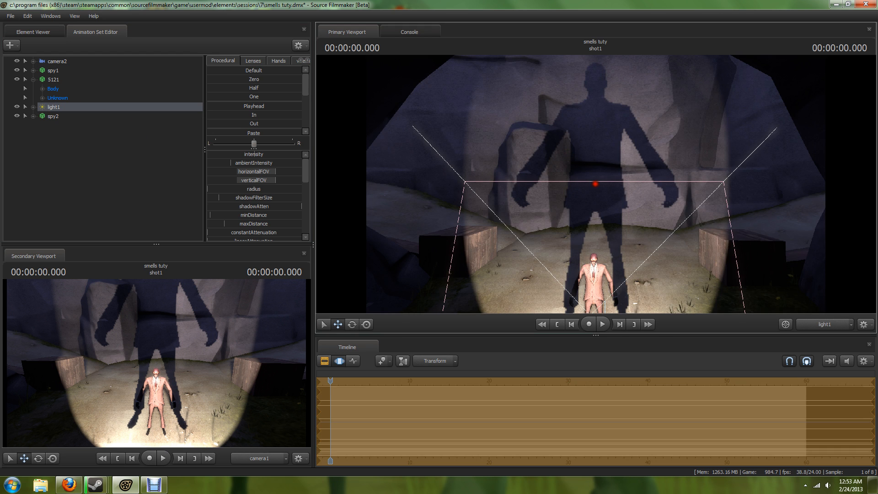
pyautogui.moveTo(589, 199)
pyautogui.mouseDown()
pyautogui.moveTo(588, 169)
pyautogui.moveTo(595, 183)
pyautogui.mouseUp()
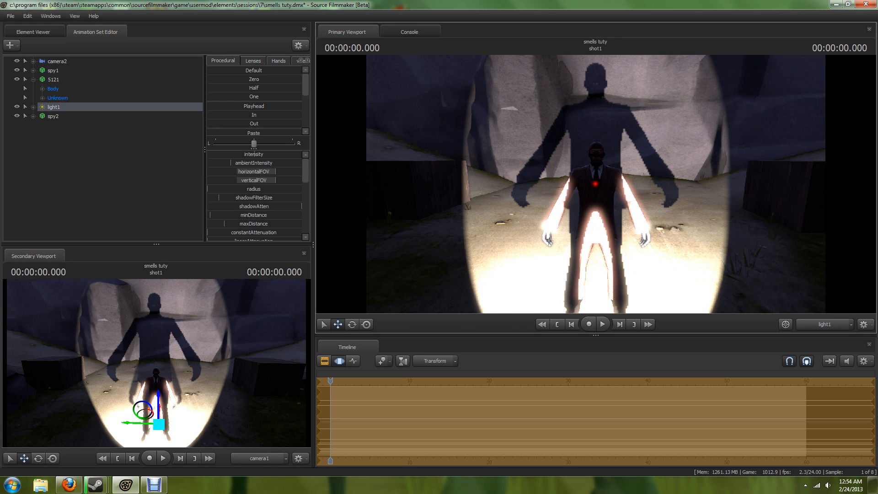
# Switch the primary viewport back to camera1 and reframe it at an angle, with spy2 beside the wall silhouette
pyautogui.click(823, 323)
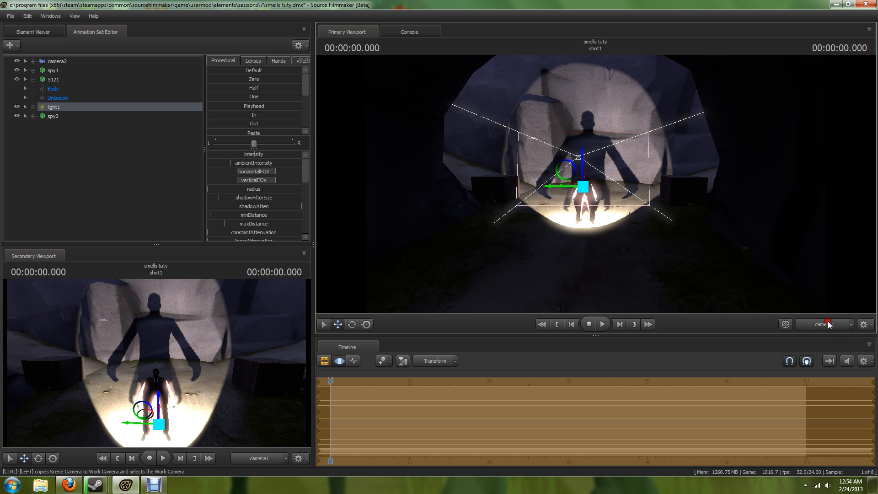
pyautogui.click(828, 322)
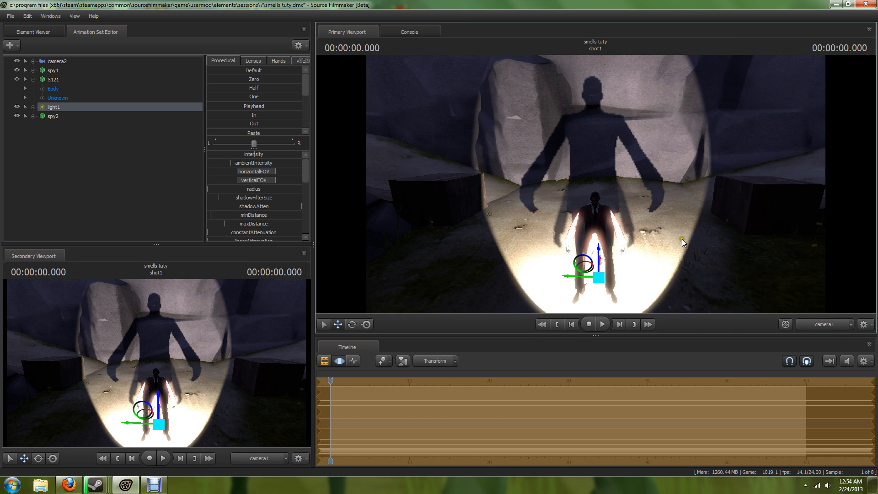
pyautogui.moveTo(595, 184); pyautogui.dragTo(595, 183)
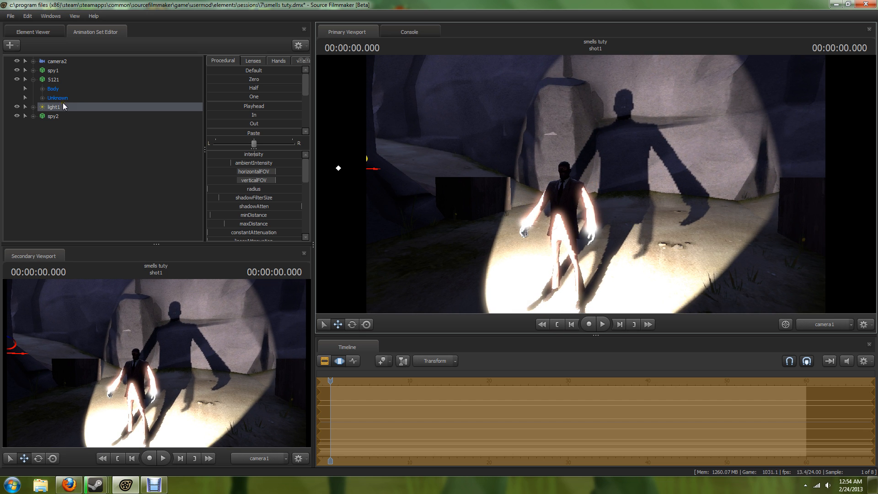
# Load light1 into the secondary viewport, align it on spy2, and adjust its horizontalFOV and verticalFOV so the silhouette sits behind him
pyautogui.moveTo(63, 105); pyautogui.dragTo(187, 330)
pyautogui.moveTo(186, 388)
pyautogui.mouseDown()
pyautogui.moveTo(192, 404)
pyautogui.moveTo(185, 388)
pyautogui.mouseUp()
pyautogui.press('d')
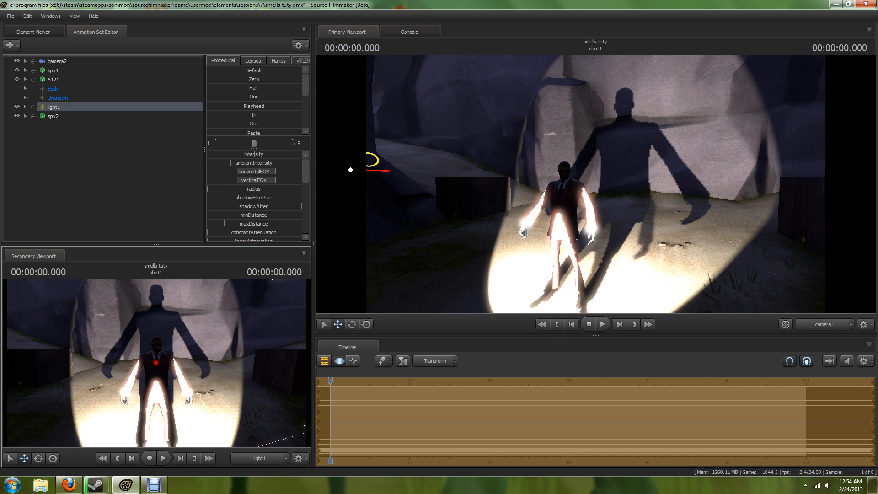
pyautogui.moveTo(272, 171)
pyautogui.mouseDown()
pyautogui.moveTo(284, 172)
pyautogui.moveTo(265, 180)
pyautogui.mouseUp()
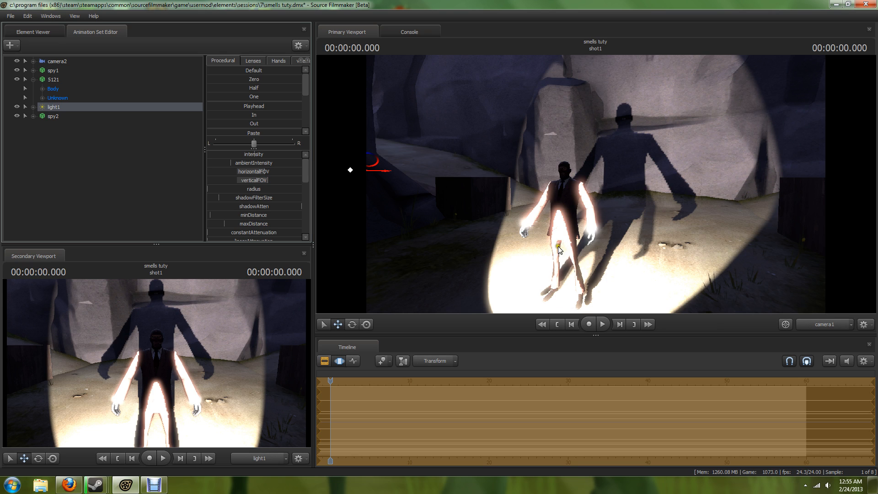
# Raise light1's minDistance until the light no longer hits the spy2 model but still projects the silhouette
pyautogui.click(54, 116)
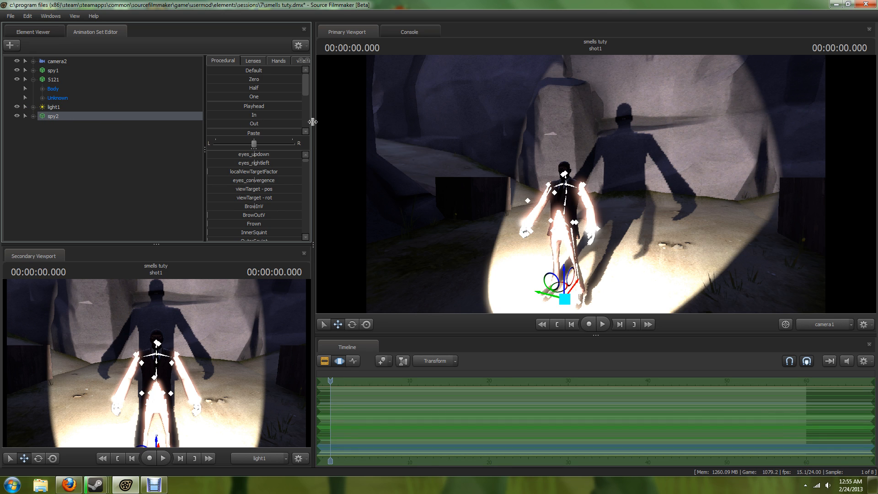
pyautogui.click(54, 107)
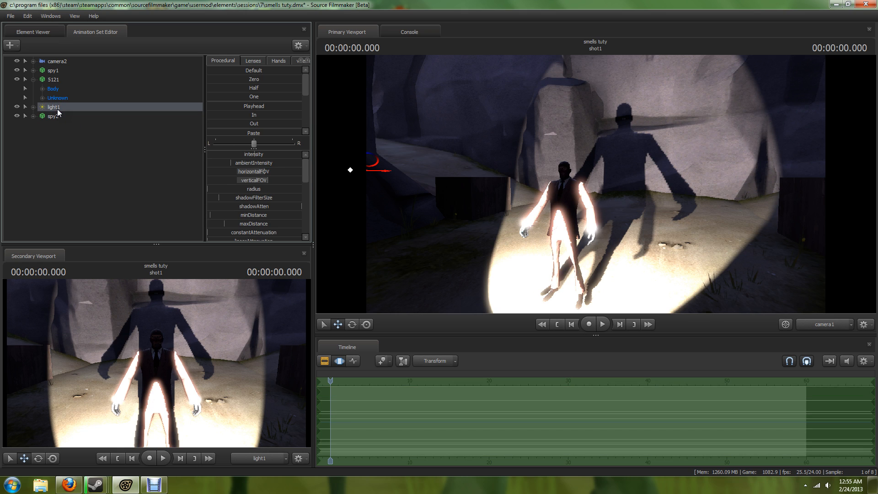
pyautogui.click(56, 81)
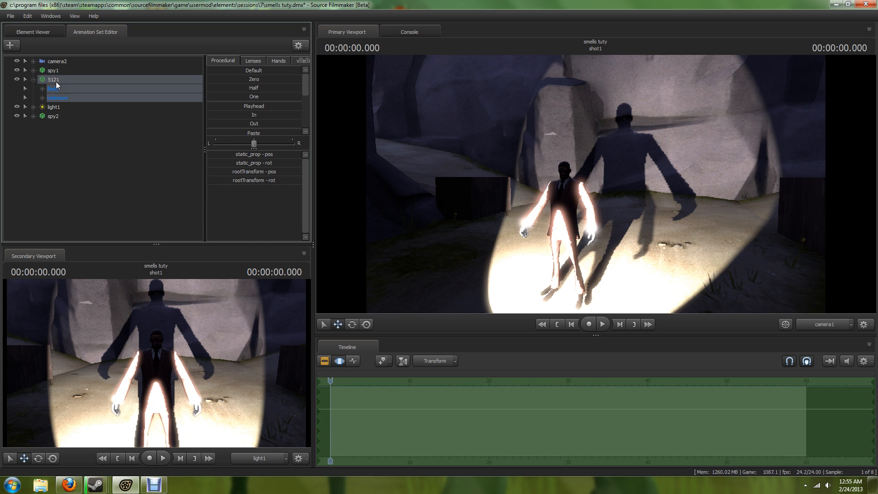
pyautogui.click(56, 106)
pyautogui.scroll(-3, 258, 183)
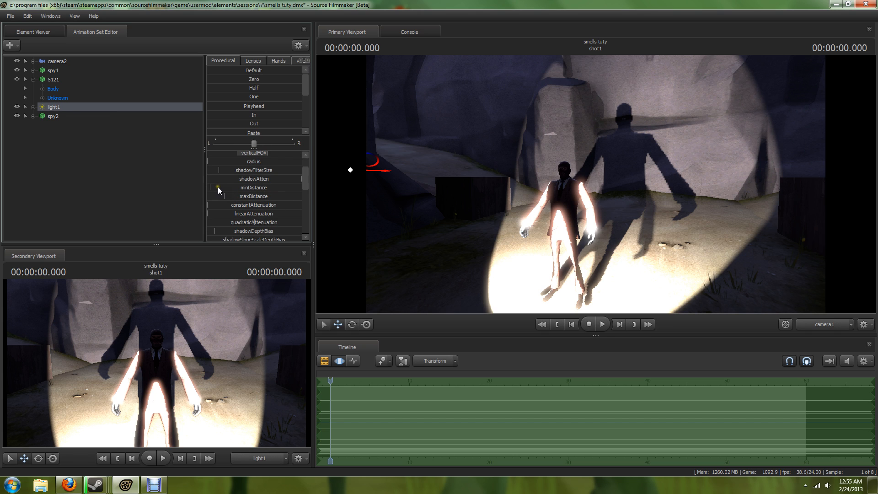
pyautogui.moveTo(217, 186); pyautogui.dragTo(252, 197)
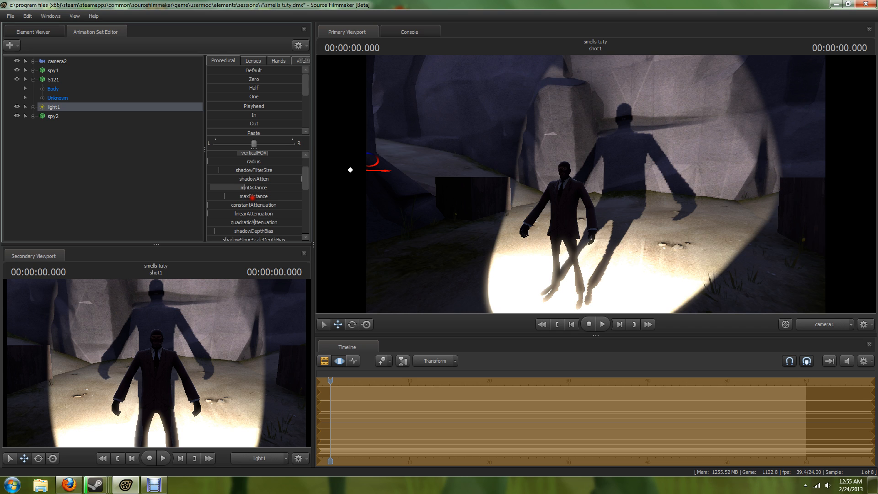
pyautogui.moveTo(252, 198); pyautogui.dragTo(252, 197)
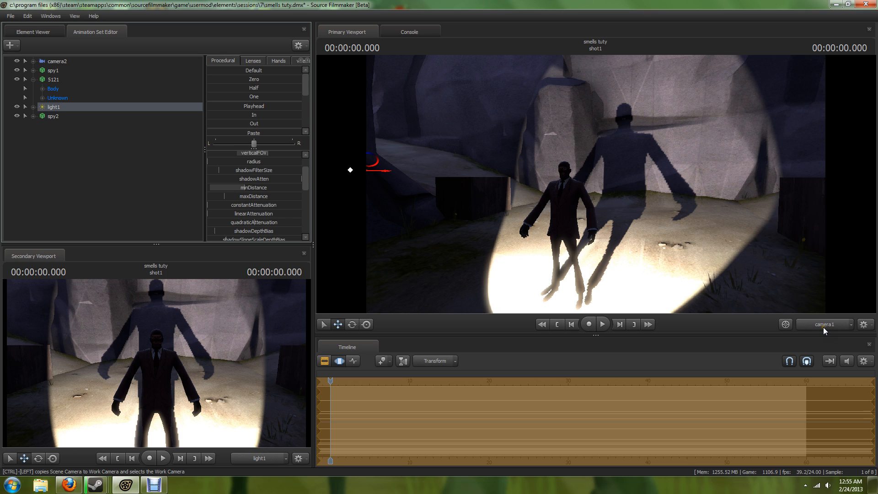
# Create an animation set for a new light and expand its full list of controls
pyautogui.click(12, 45)
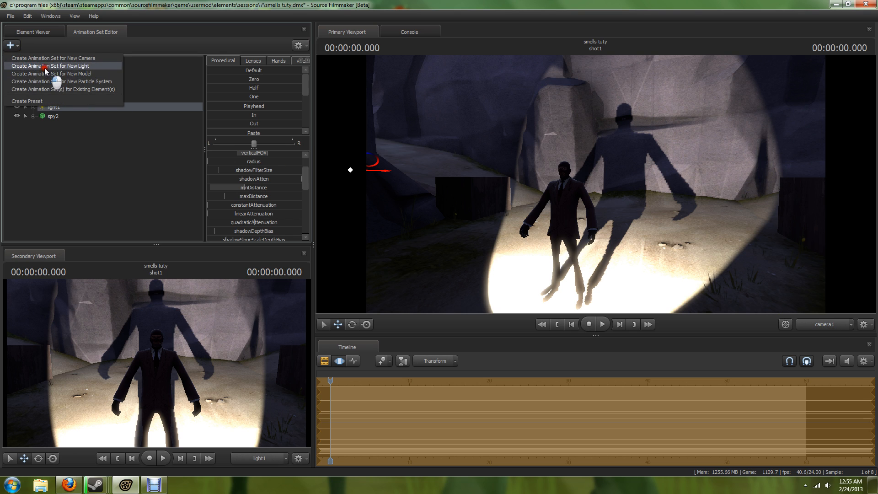
pyautogui.click(45, 66)
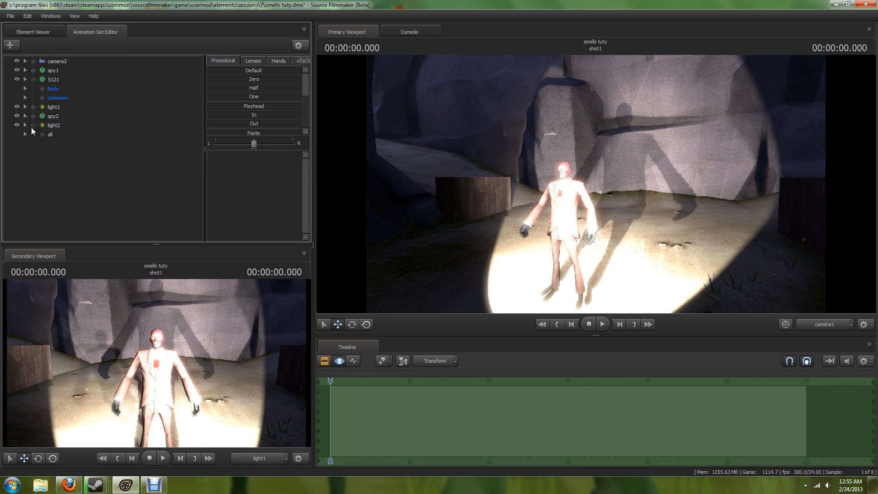
pyautogui.click(42, 134)
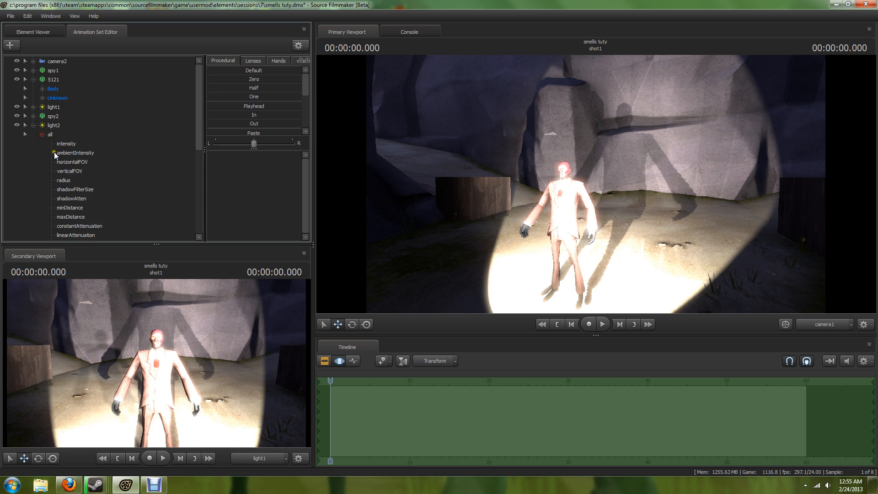
pyautogui.scroll(-5, 54, 154)
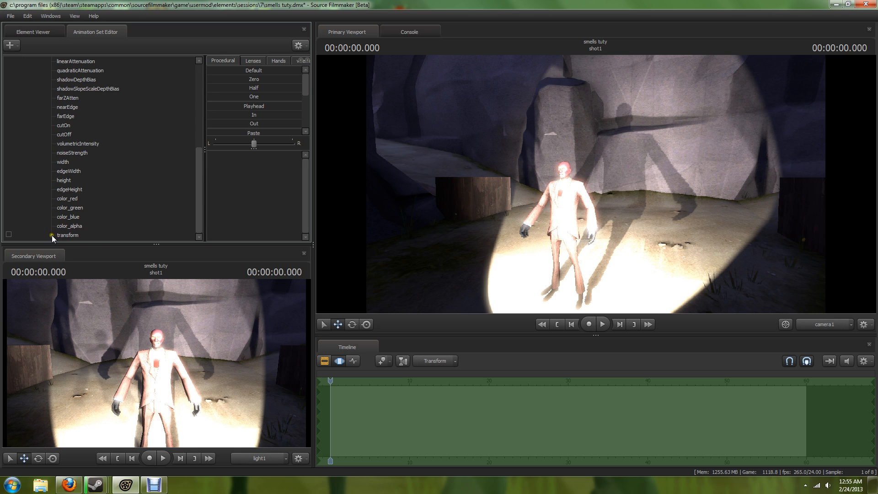
pyautogui.scroll(7, 67, 226)
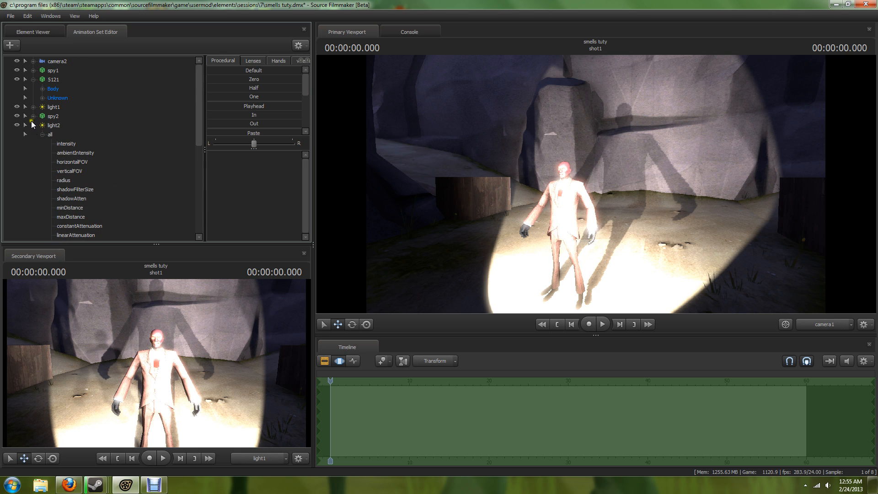
# Expand light1's controls above light2 and lock light2's transform to light1's transform
pyautogui.moveTo(51, 108); pyautogui.dragTo(57, 122)
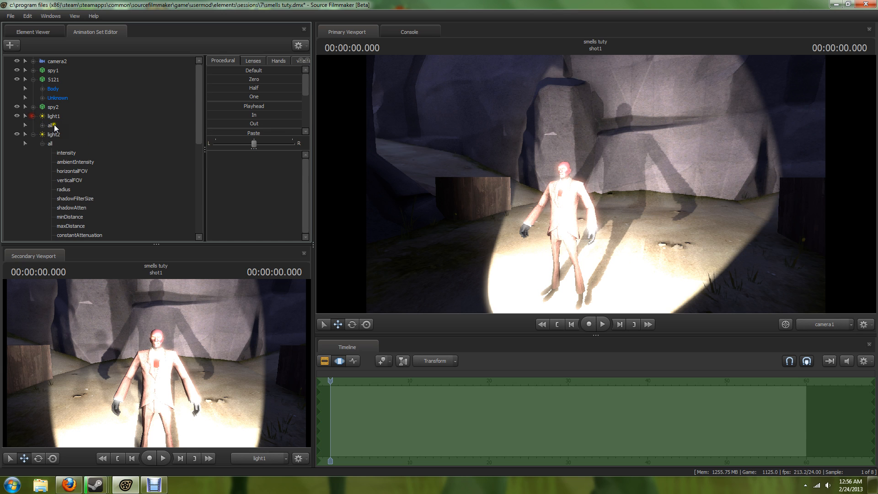
pyautogui.scroll(-3, 54, 130)
pyautogui.scroll(2, 59, 132)
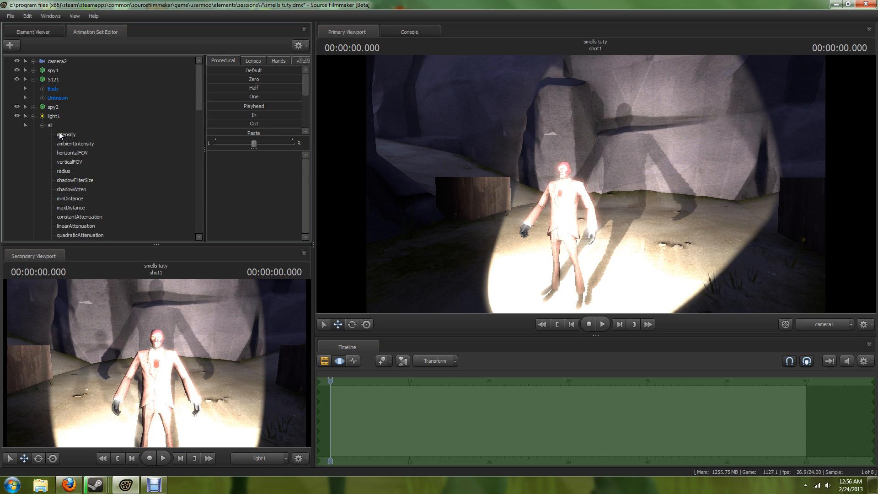
pyautogui.scroll(-5, 46, 146)
pyautogui.scroll(4, 64, 148)
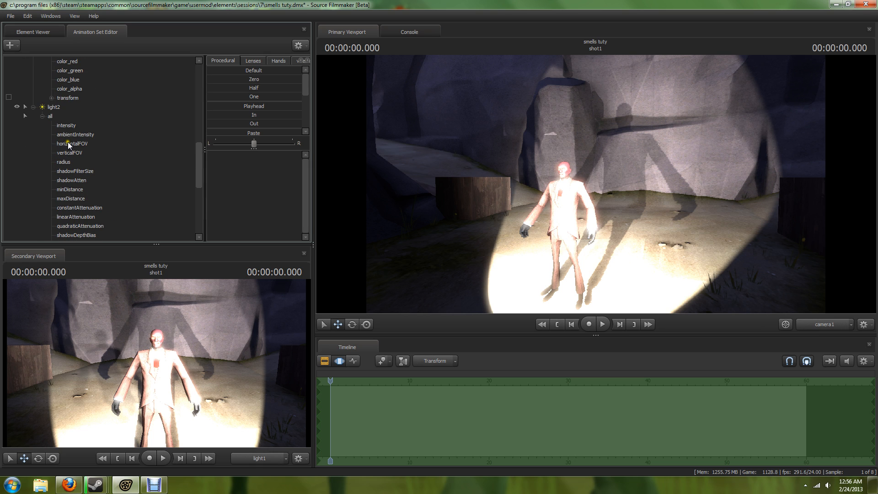
pyautogui.click(67, 97)
pyautogui.scroll(-5, 94, 237)
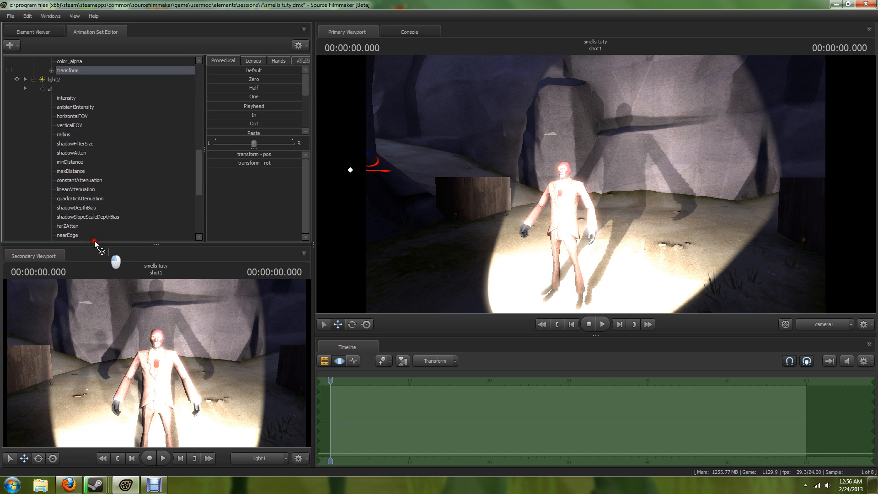
pyautogui.scroll(-1, 92, 242)
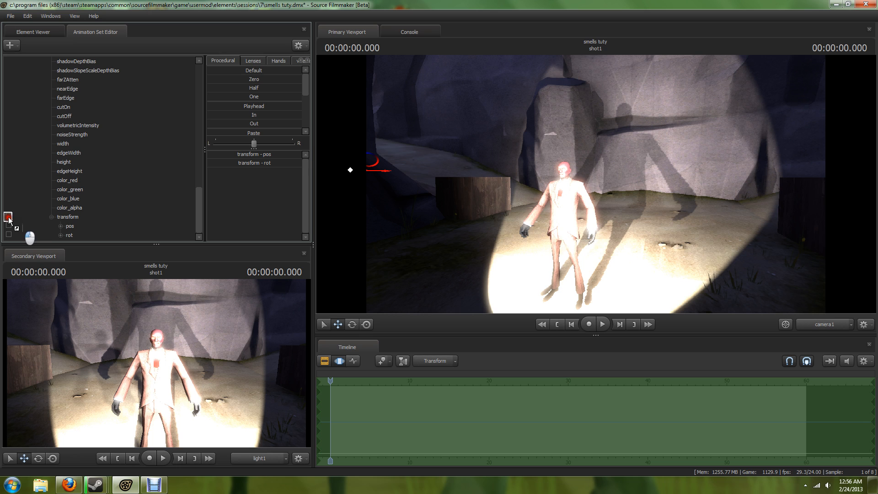
# Zero light2's locked transform so the light sits exactly at light1's position
pyautogui.click(61, 217)
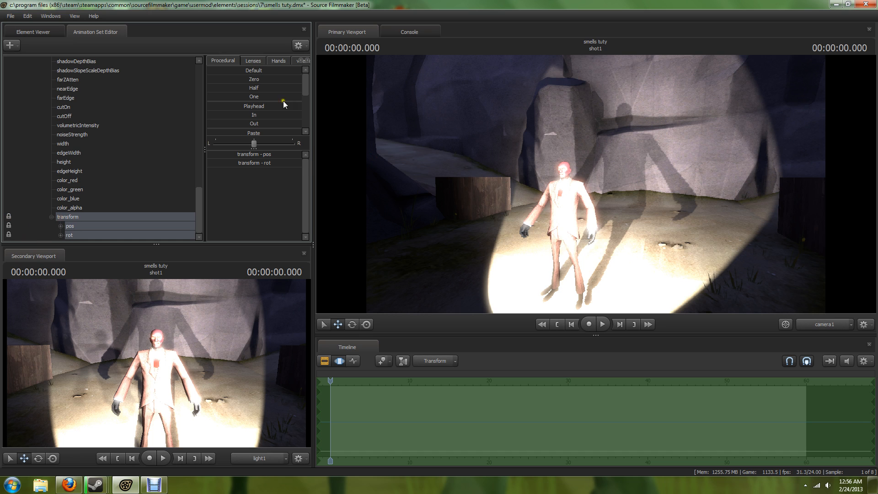
pyautogui.moveTo(255, 80); pyautogui.dragTo(394, 109)
pyautogui.scroll(10, 161, 178)
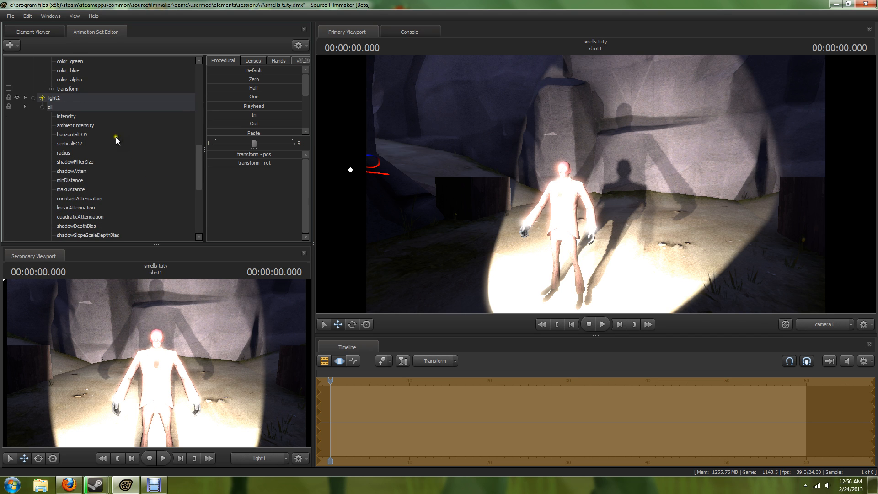
# Lower light2's intensity until spy2 is evenly lit and the wall silhouette stays dark
pyautogui.click(61, 97)
pyautogui.scroll(-5, 272, 179)
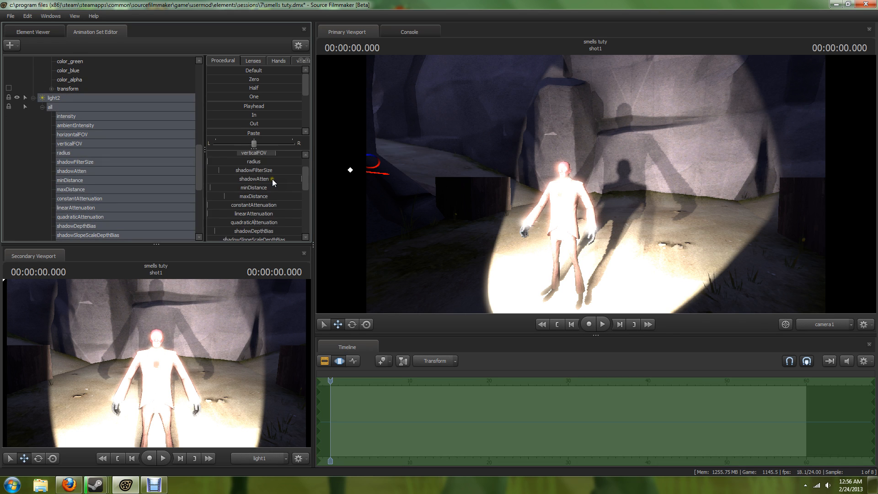
pyautogui.scroll(5, 273, 180)
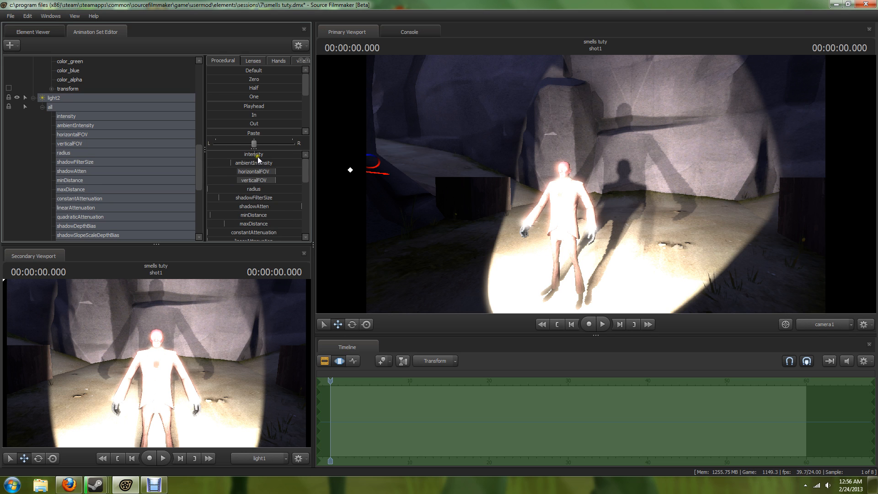
pyautogui.moveTo(257, 156)
pyautogui.mouseDown()
pyautogui.moveTo(263, 162)
pyautogui.moveTo(251, 155)
pyautogui.moveTo(217, 171)
pyautogui.mouseUp()
# Slightly adjust light2's shadowDepthBias and shadowSlopeScaleDepthBias, and raise its cutOn a little
pyautogui.scroll(-2, 259, 194)
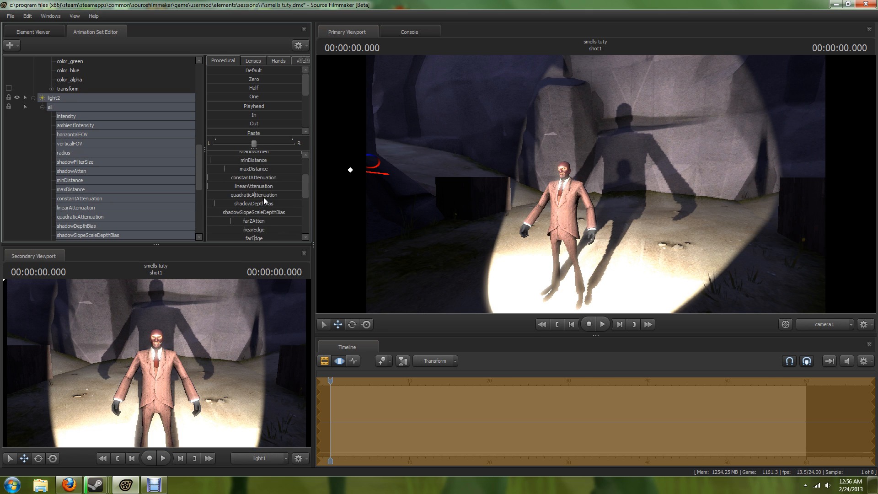
pyautogui.scroll(-1, 265, 200)
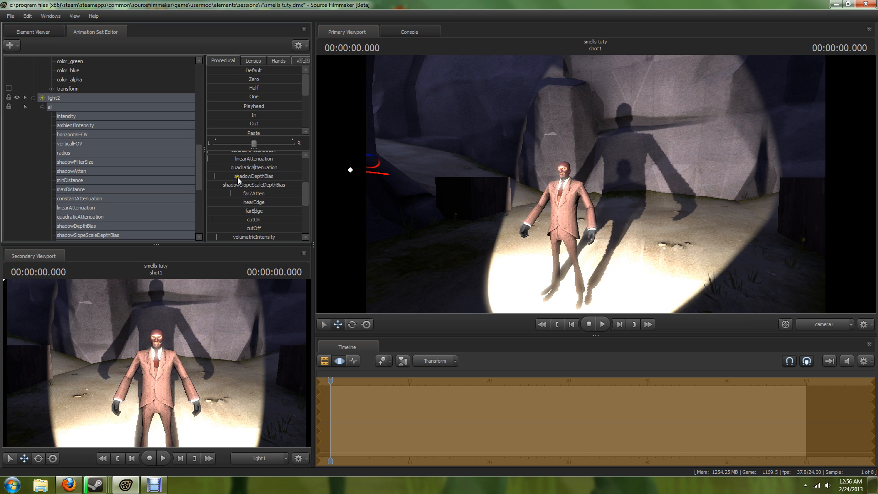
pyautogui.moveTo(240, 182)
pyautogui.mouseDown()
pyautogui.moveTo(322, 191)
pyautogui.moveTo(161, 188)
pyautogui.moveTo(206, 205)
pyautogui.moveTo(229, 177)
pyautogui.moveTo(242, 192)
pyautogui.moveTo(249, 181)
pyautogui.moveTo(304, 186)
pyautogui.moveTo(216, 184)
pyautogui.moveTo(232, 190)
pyautogui.mouseUp()
pyautogui.scroll(-1, 257, 216)
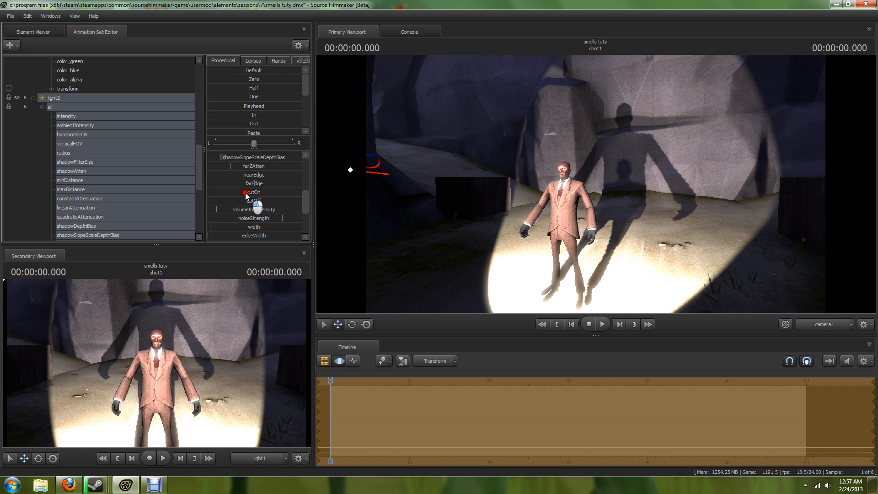
pyautogui.moveTo(245, 193); pyautogui.dragTo(247, 214)
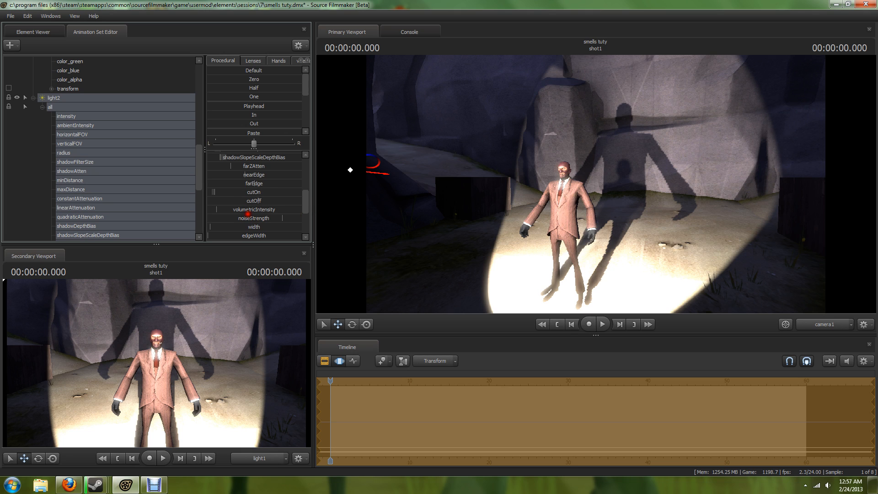
# Lower light2's shadowDepthBias and shadowSlopeScaleDepthBias to their minimum
pyautogui.scroll(5, 267, 190)
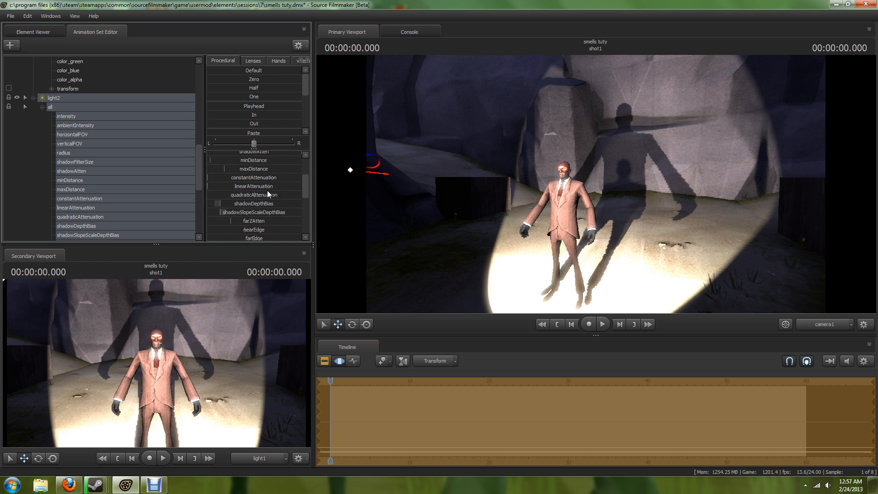
pyautogui.scroll(-6, 267, 190)
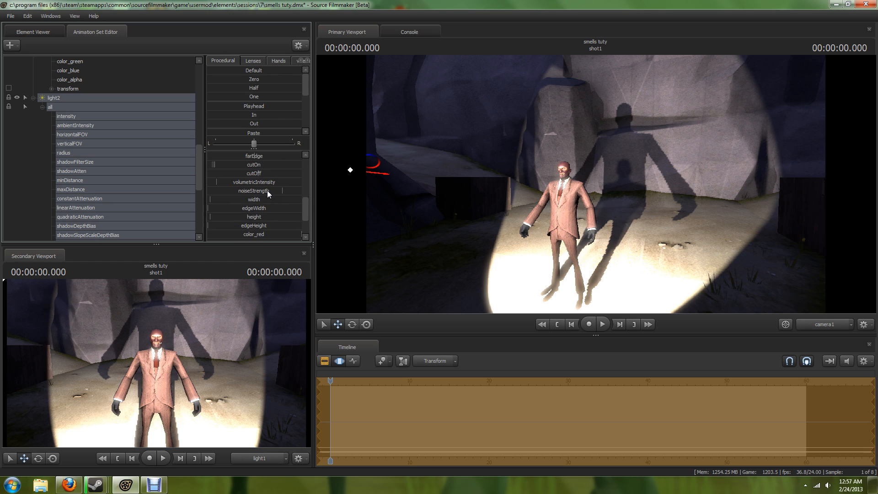
pyautogui.scroll(4, 267, 191)
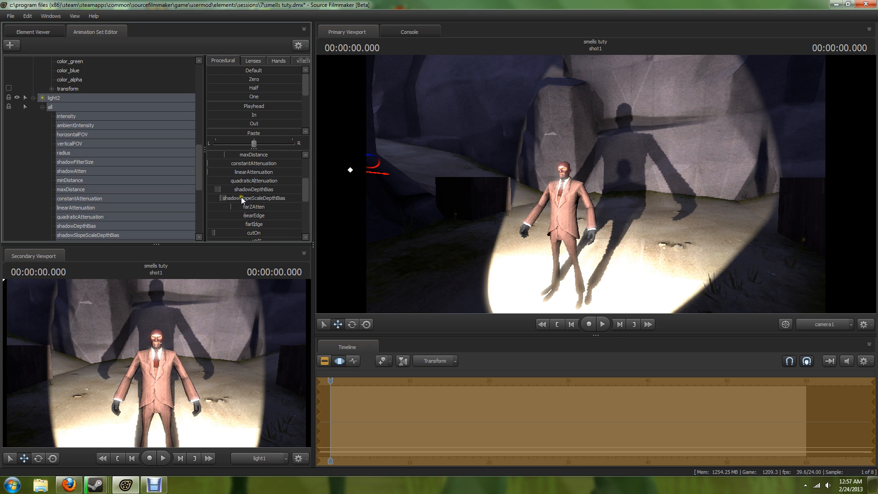
pyautogui.moveTo(240, 192); pyautogui.dragTo(124, 210)
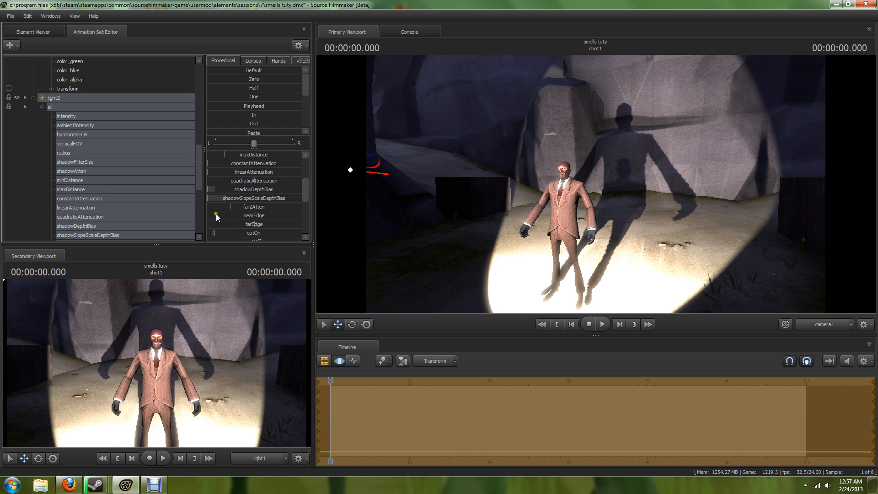
# Drop light2's farZAtten to its minimum and raise nearEdge and farEdge to around their maximum
pyautogui.moveTo(236, 205)
pyautogui.mouseDown()
pyautogui.moveTo(249, 212)
pyautogui.moveTo(230, 212)
pyautogui.moveTo(313, 223)
pyautogui.moveTo(156, 218)
pyautogui.mouseUp()
pyautogui.moveTo(255, 218)
pyautogui.mouseDown()
pyautogui.moveTo(213, 217)
pyautogui.moveTo(341, 224)
pyautogui.mouseUp()
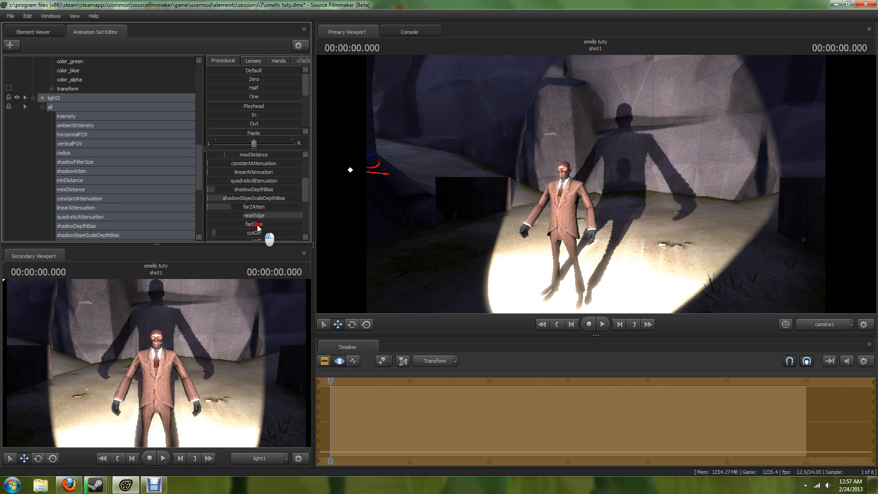
pyautogui.moveTo(257, 226)
pyautogui.mouseDown()
pyautogui.moveTo(371, 230)
pyautogui.moveTo(142, 225)
pyautogui.moveTo(288, 226)
pyautogui.moveTo(293, 239)
pyautogui.mouseUp()
pyautogui.scroll(-2, 216, 211)
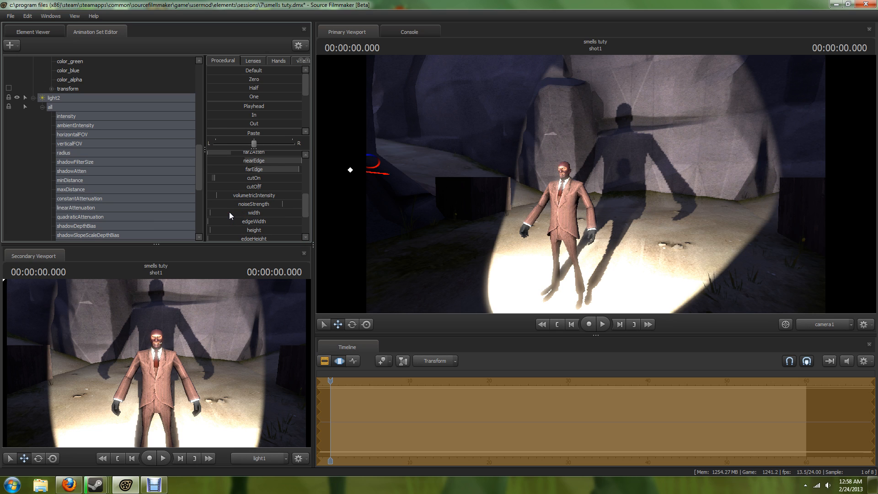
# Lower light2's maxDistance to around its minimum
pyautogui.click(269, 214)
pyautogui.scroll(5, 284, 197)
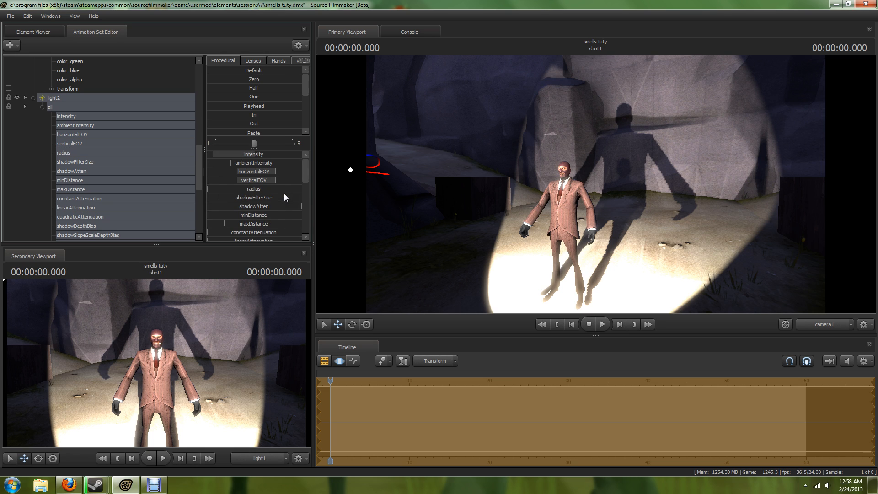
pyautogui.scroll(-1, 280, 188)
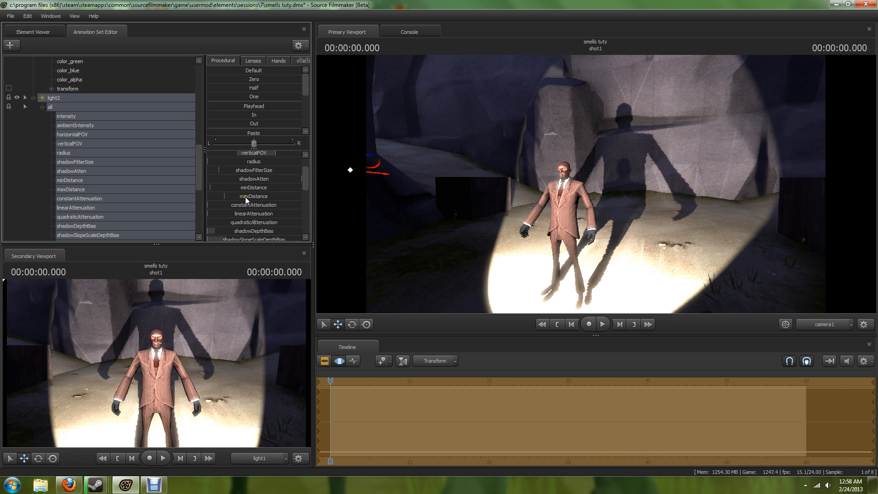
pyautogui.moveTo(245, 196); pyautogui.dragTo(229, 206)
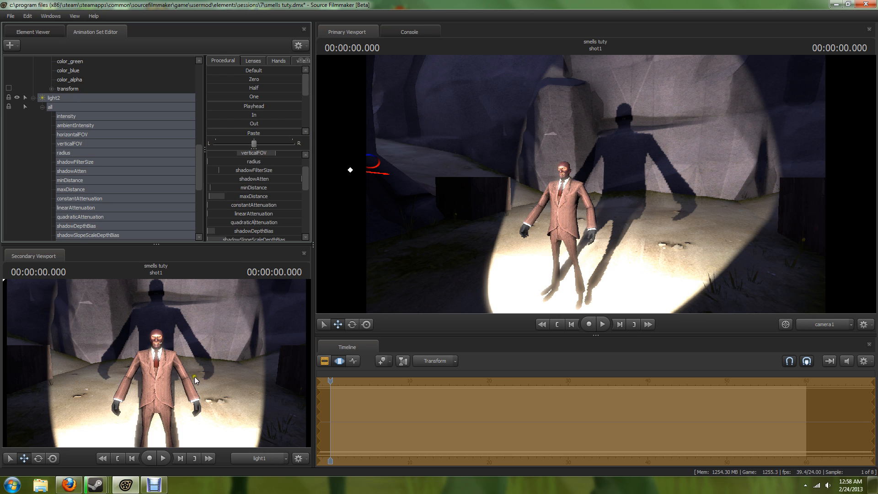
pyautogui.scroll(9, 118, 182)
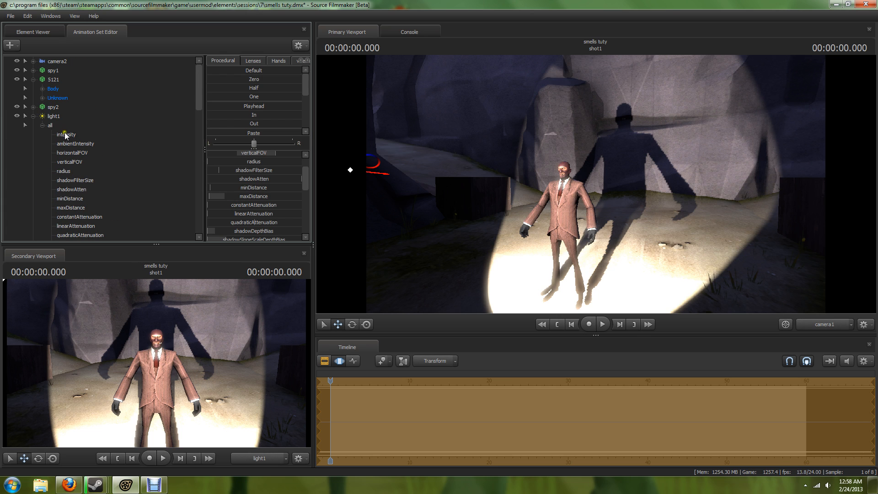
pyautogui.click(54, 106)
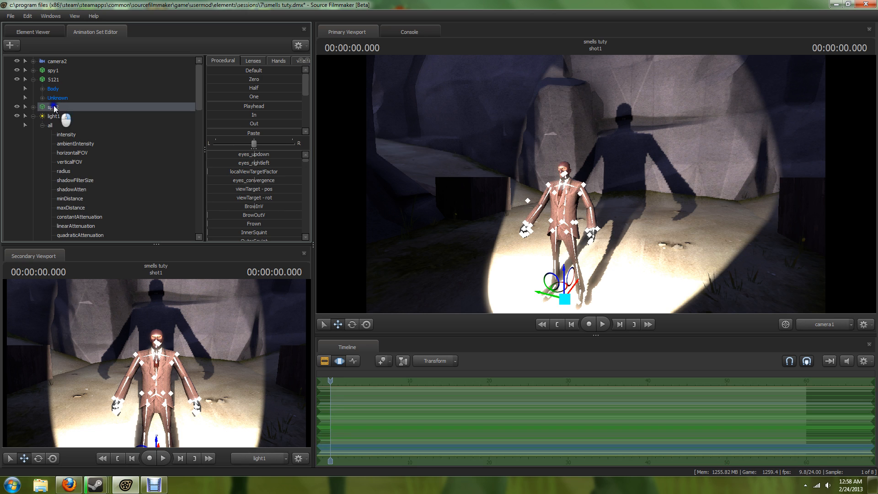
pyautogui.rightClick(53, 107)
pyautogui.click(86, 111)
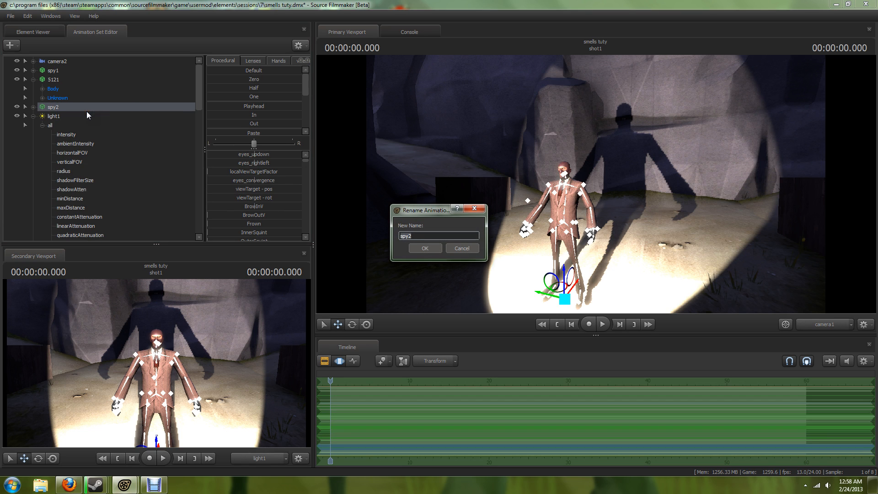
pyautogui.press('Left')
pyautogui.press('BackSpace')
pyautogui.press('BackSpace')
pyautogui.press('BackSpace')
pyautogui.write('spy')
pyautogui.click(461, 249)
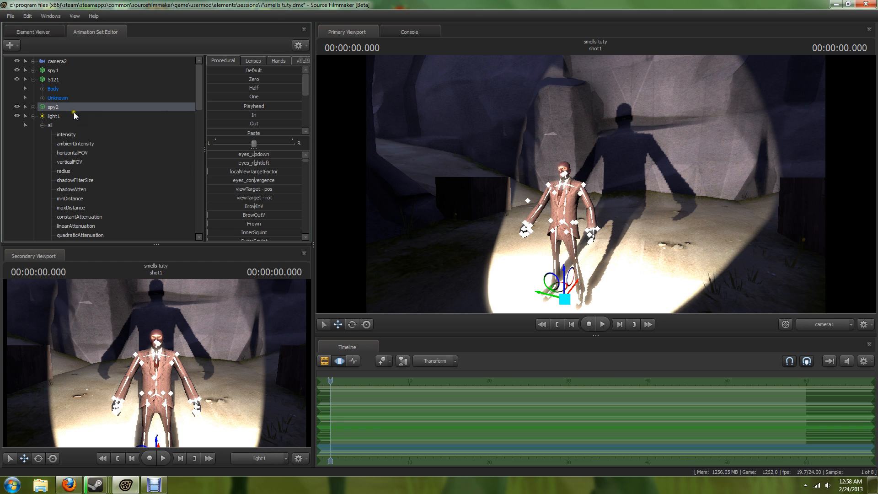
# Rename the spy1 animation set as puppet2
pyautogui.rightClick(54, 70)
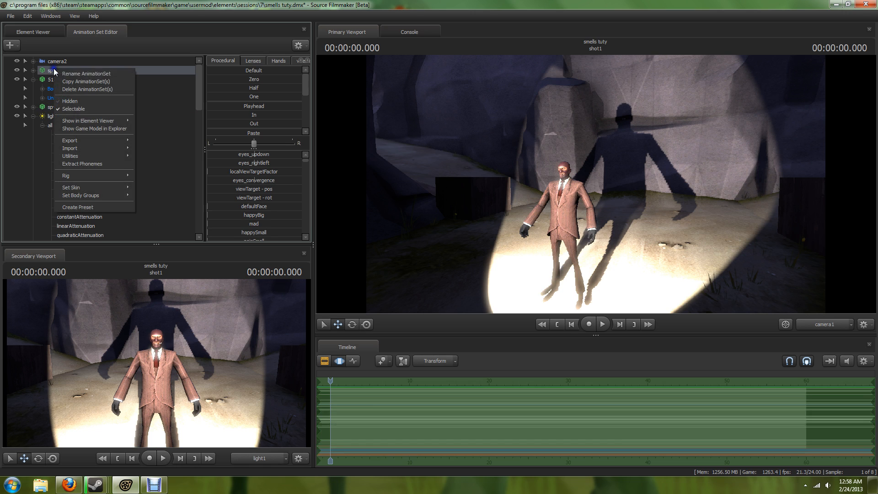
pyautogui.click(83, 73)
pyautogui.press('BackSpace')
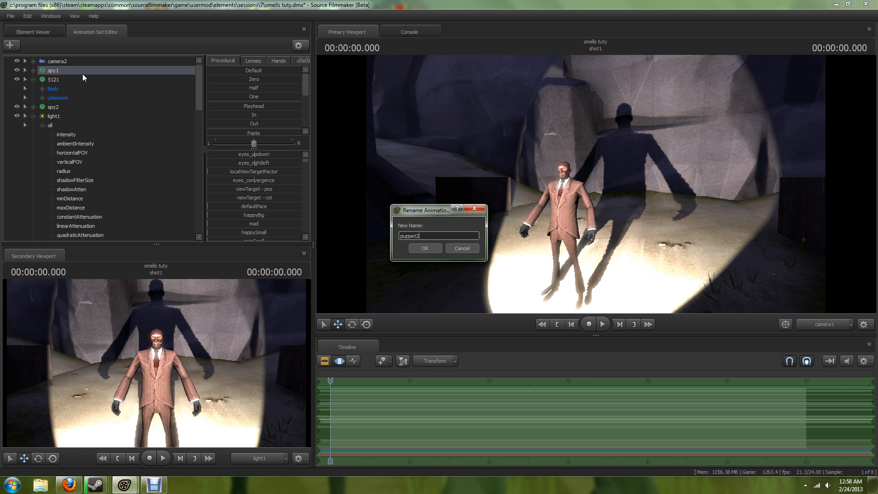
pyautogui.click(431, 248)
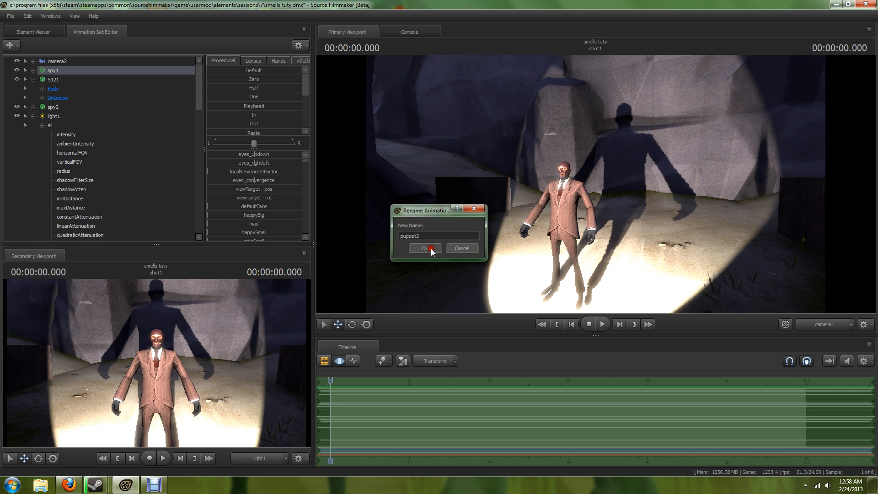
# Start a sequence import for puppet2 and preview the taunt01 sequence
pyautogui.rightClick(65, 73)
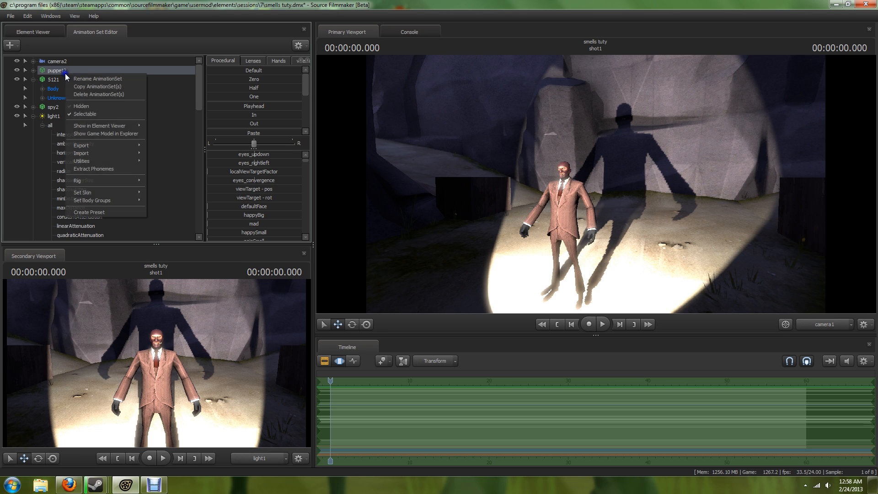
pyautogui.moveTo(103, 153)
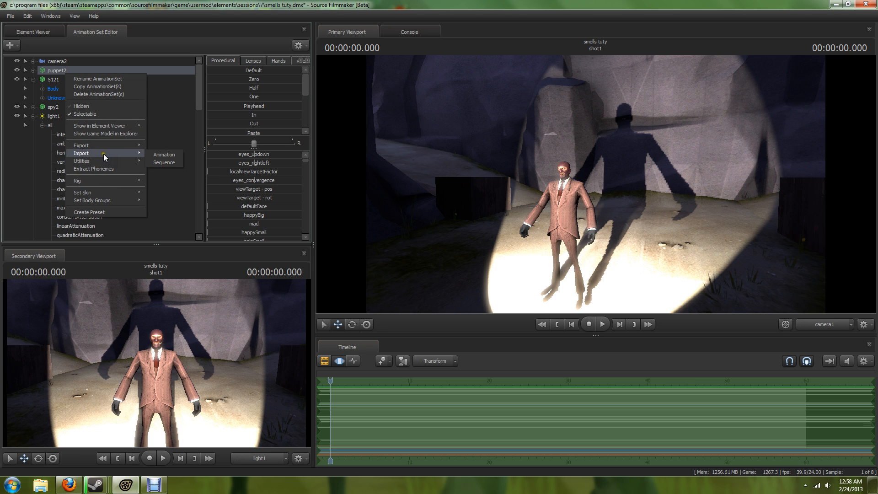
pyautogui.click(158, 160)
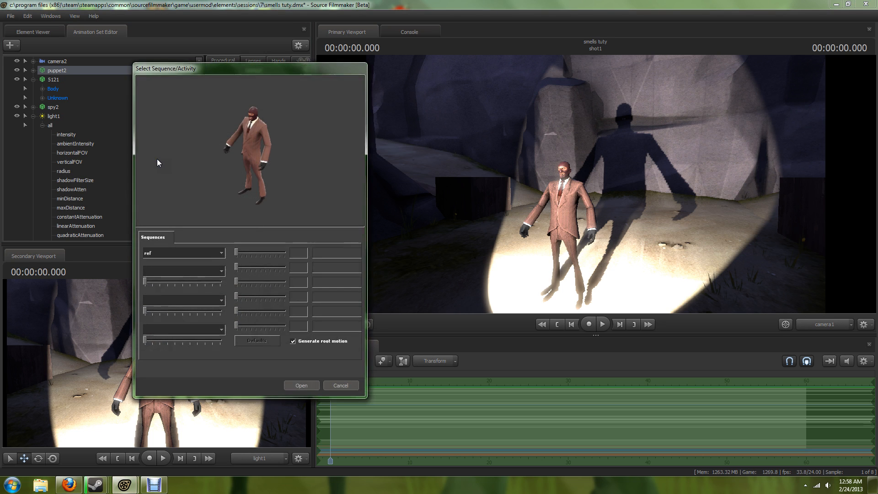
pyautogui.click(214, 253)
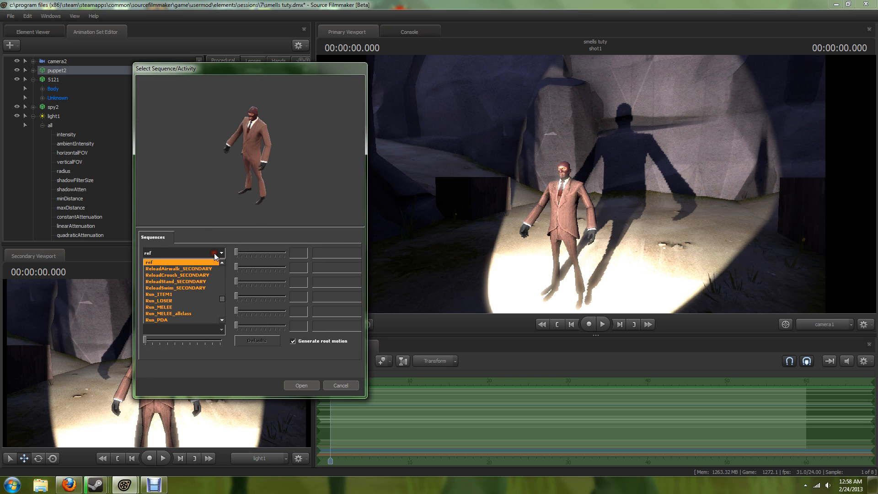
pyautogui.click(193, 251)
pyautogui.press('t')
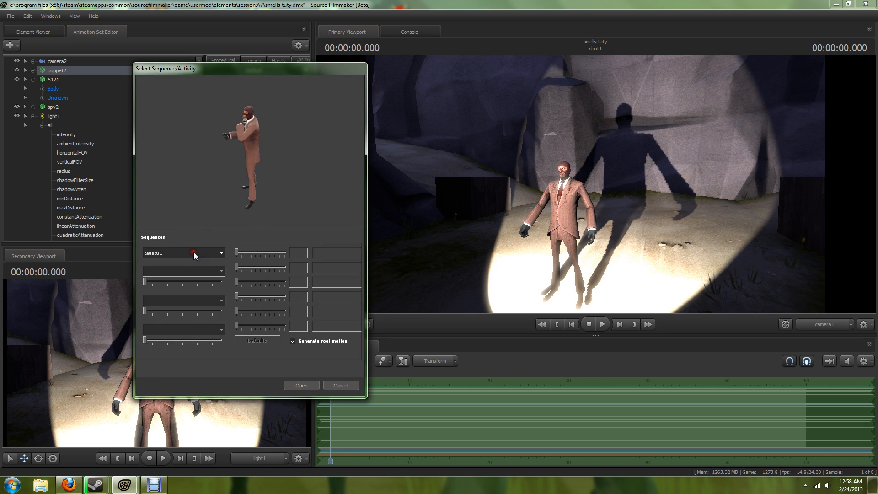
# Preview the taunt03, taunt04, taunt05 and taunt_hifiveSuccess sequences for puppet2
pyautogui.click(221, 252)
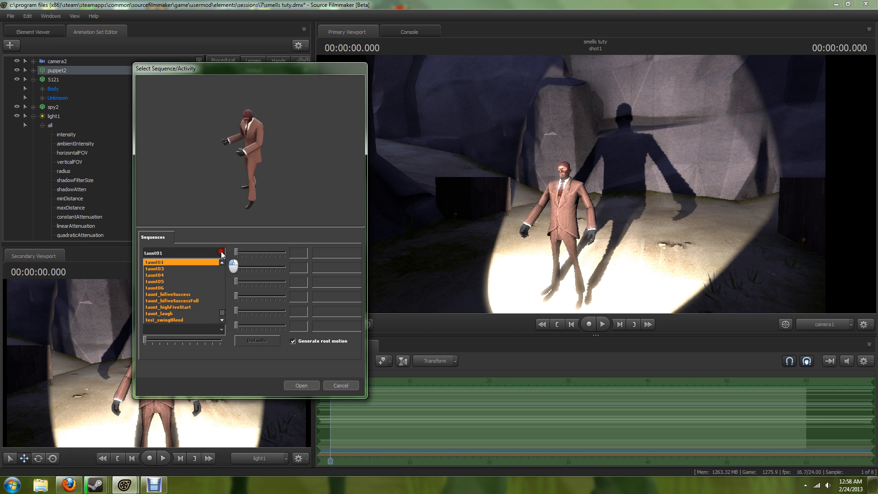
pyautogui.click(210, 269)
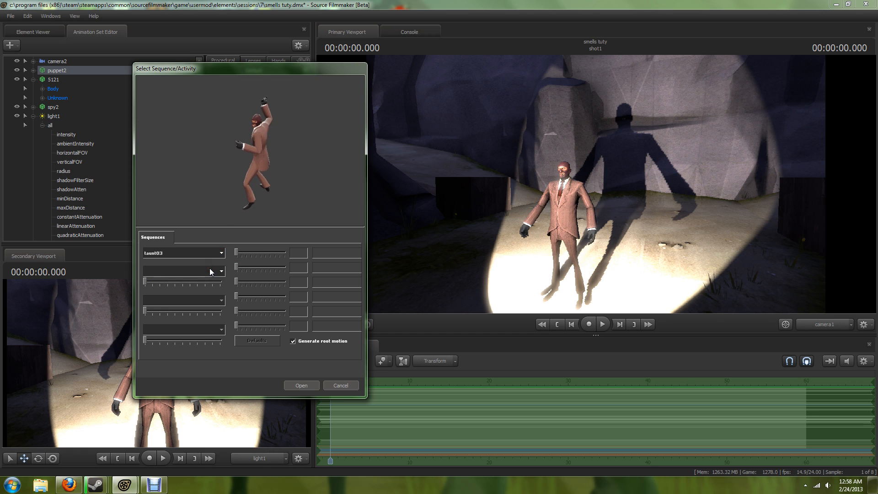
pyautogui.click(207, 252)
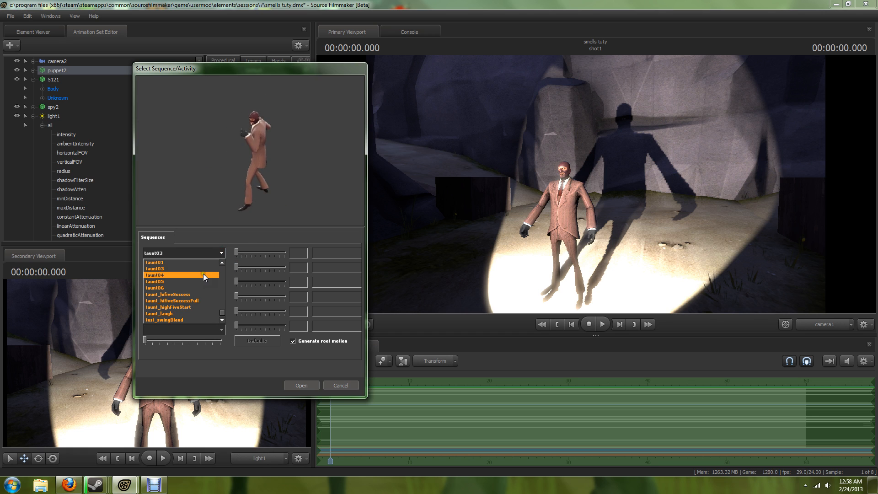
pyautogui.click(203, 273)
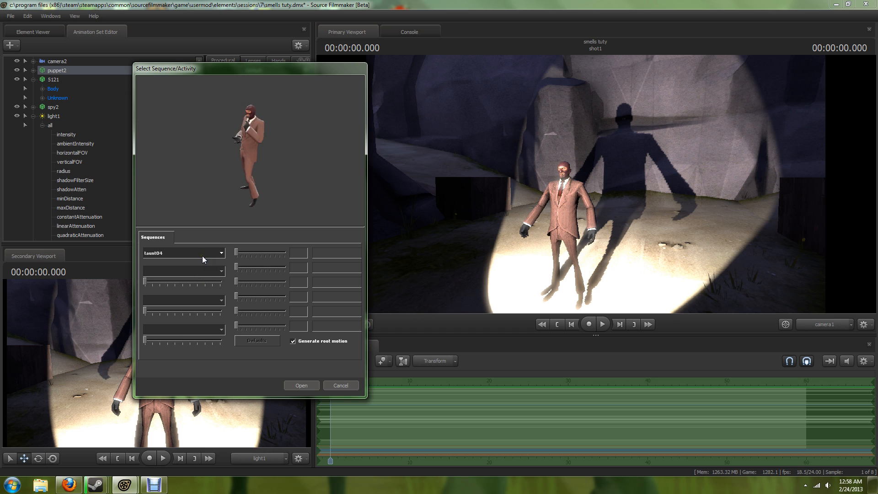
pyautogui.click(204, 254)
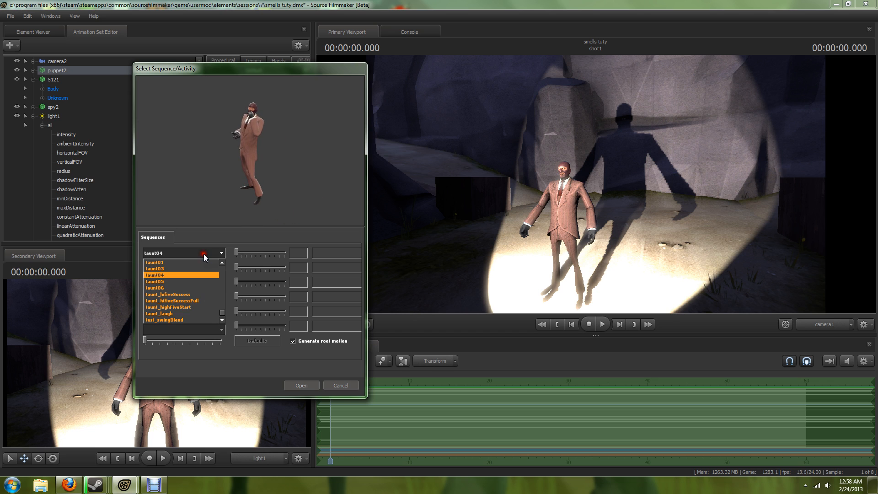
pyautogui.click(198, 282)
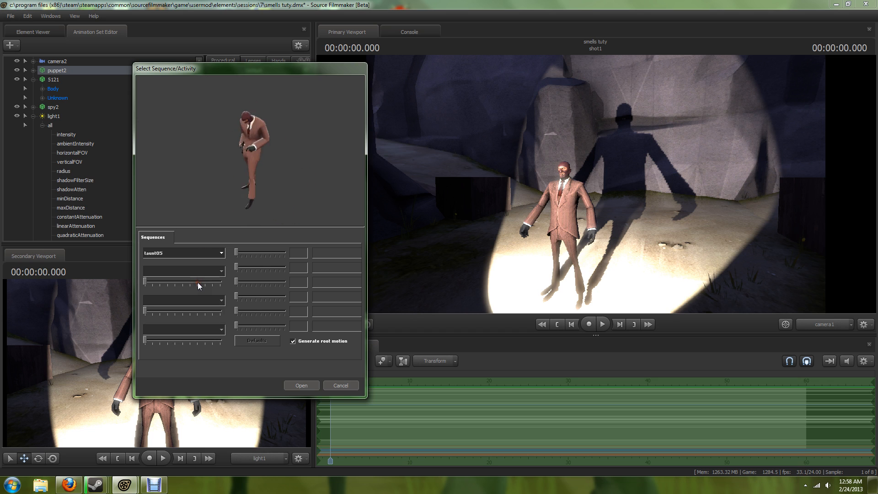
pyautogui.click(198, 254)
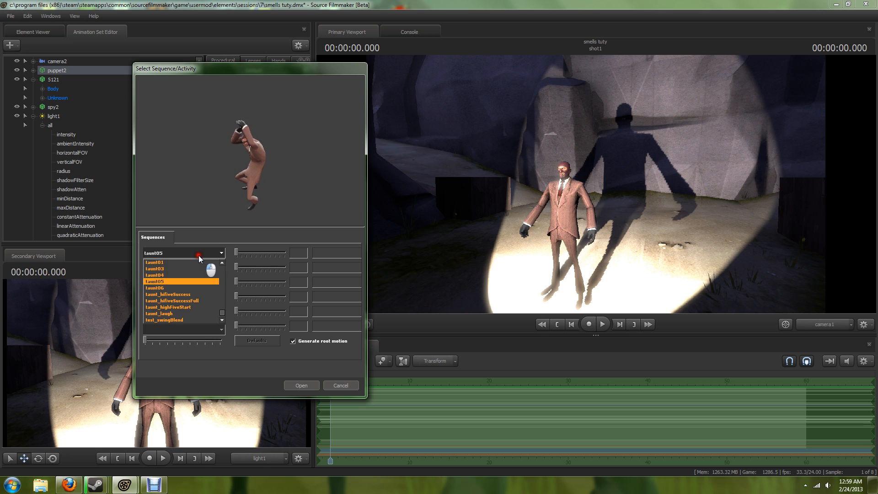
pyautogui.click(196, 292)
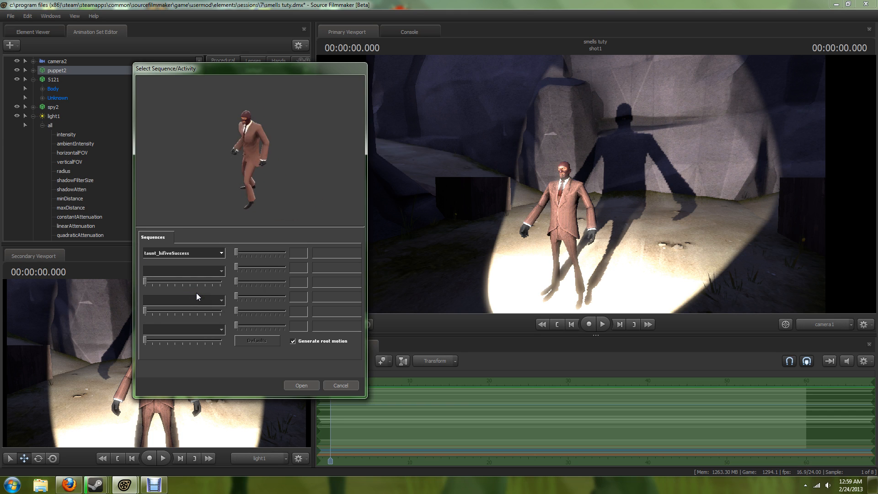
# Choose the taunt_highFiveStart sequence and import it onto puppet2
pyautogui.click(193, 253)
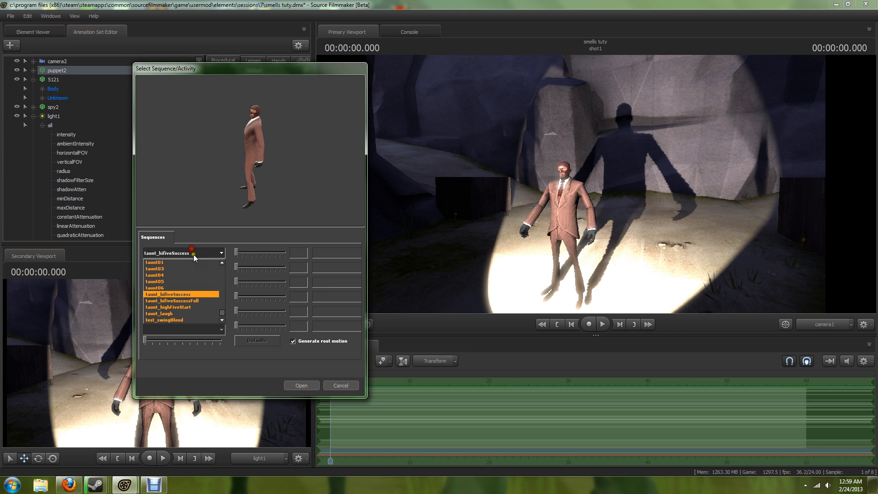
pyautogui.click(194, 305)
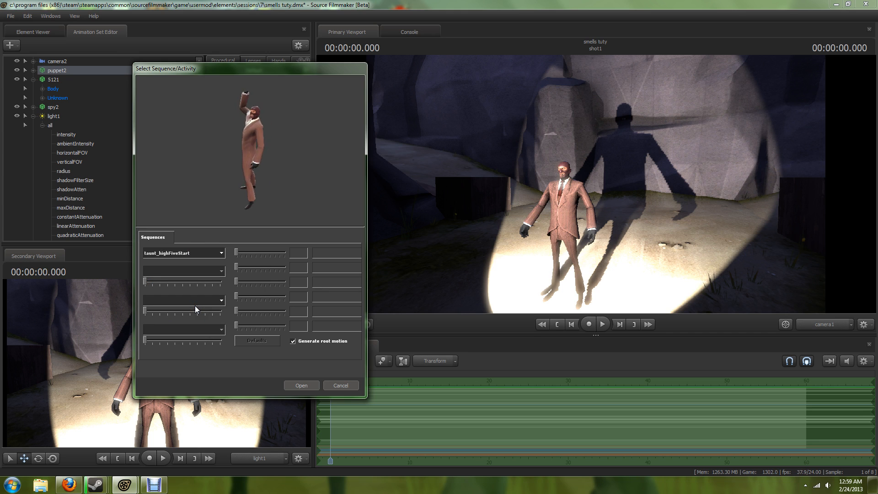
pyautogui.click(297, 383)
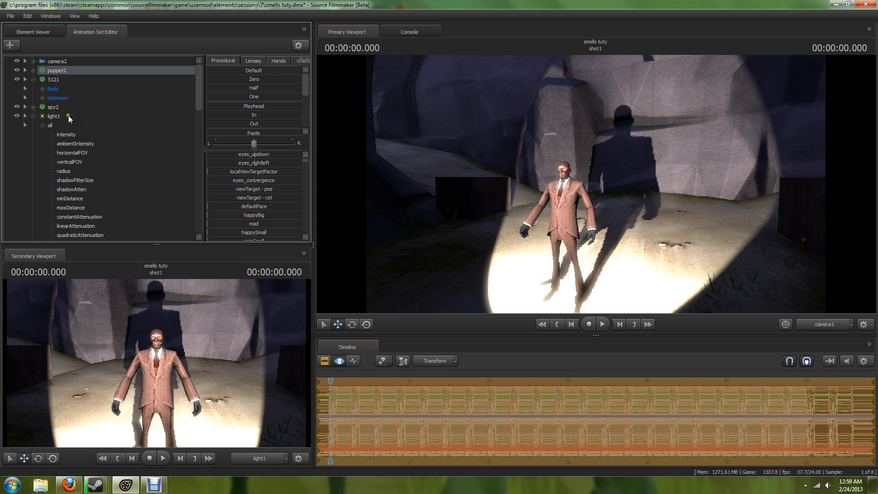
# Import the SelectionMenu_Idle sequence onto the spy2 animation set
pyautogui.click(56, 107)
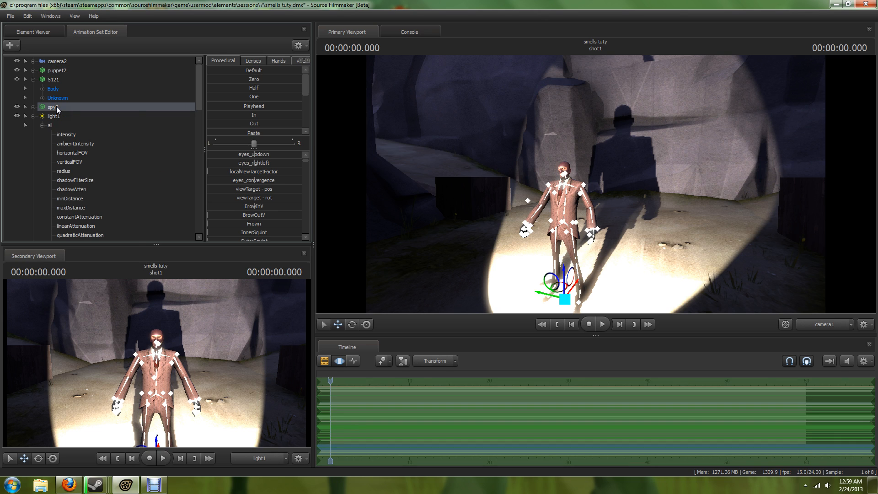
pyautogui.rightClick(56, 106)
pyautogui.moveTo(116, 185)
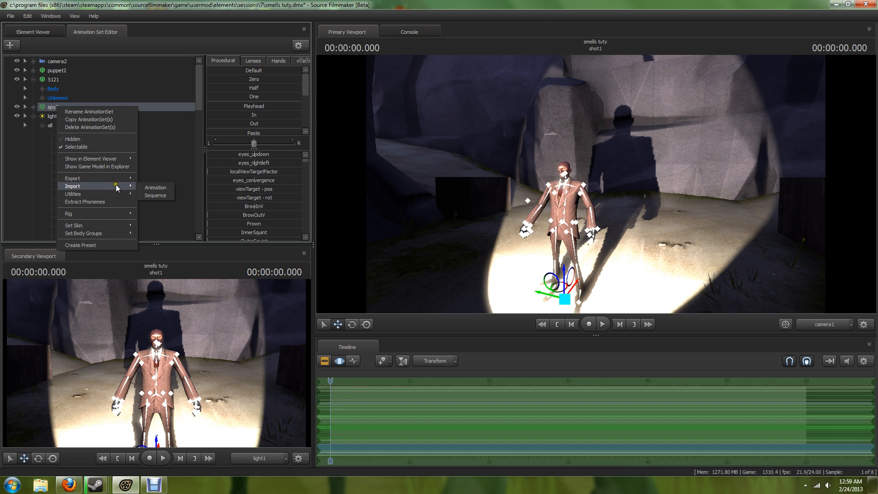
pyautogui.click(151, 195)
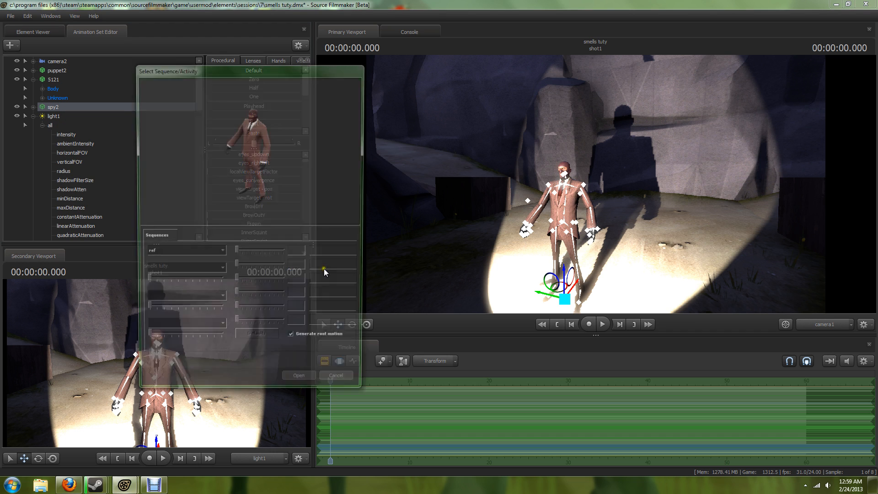
pyautogui.click(218, 253)
pyautogui.scroll(-6, 207, 281)
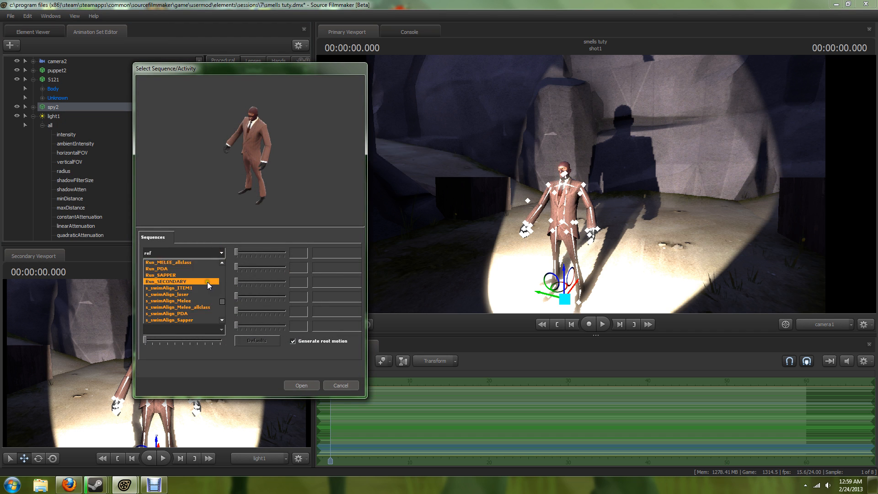
pyautogui.scroll(-4, 207, 281)
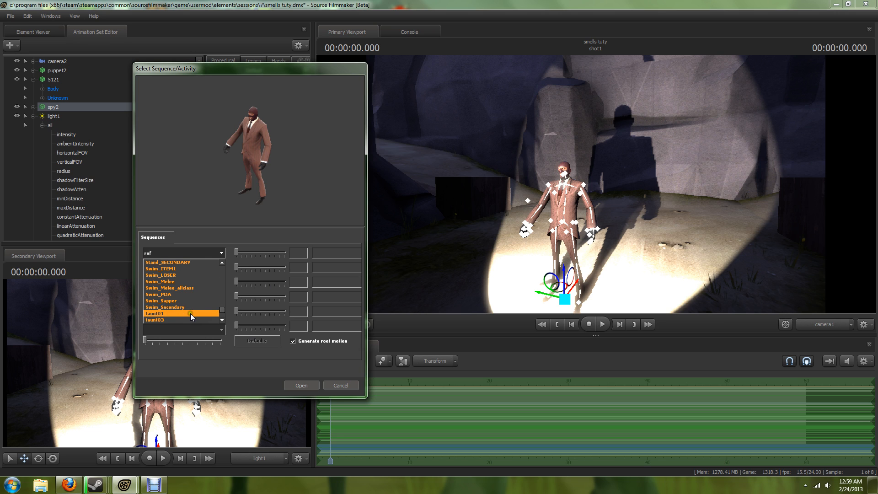
pyautogui.scroll(1, 193, 303)
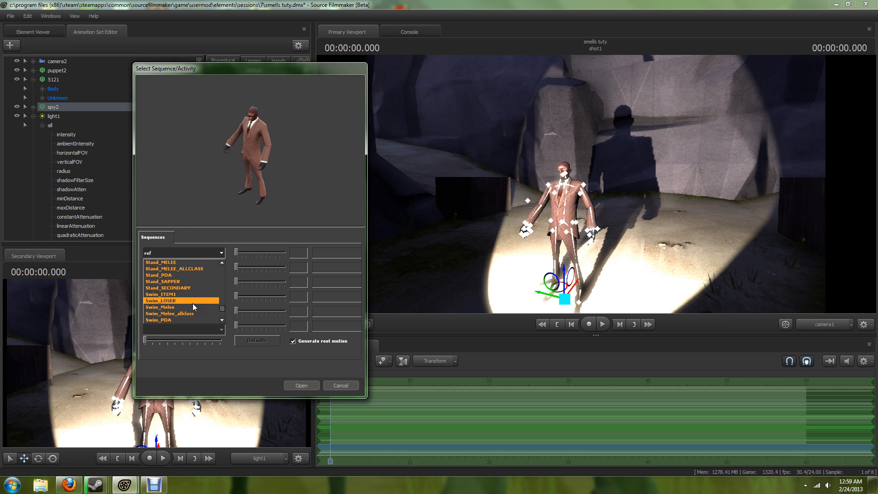
pyautogui.scroll(4, 193, 303)
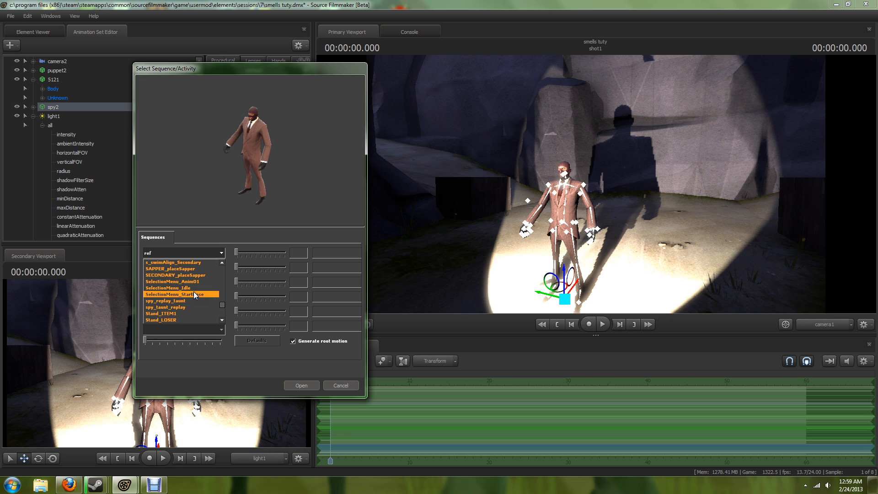
pyautogui.click(196, 288)
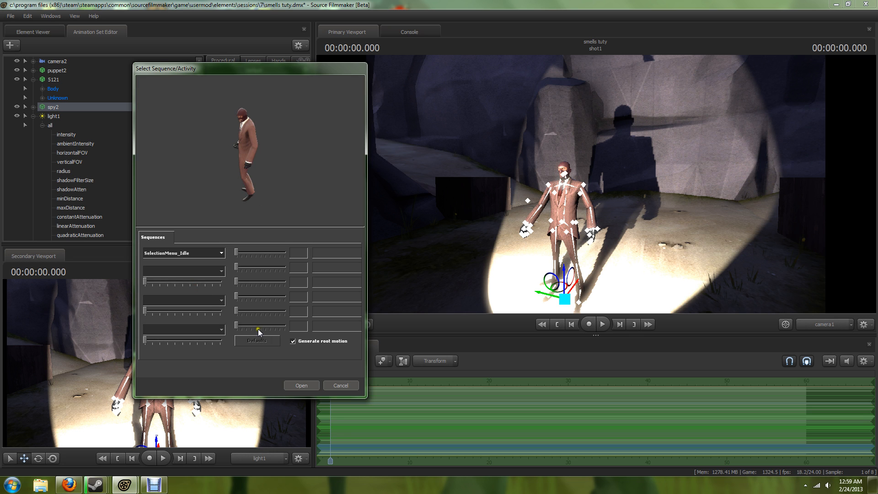
pyautogui.click(293, 384)
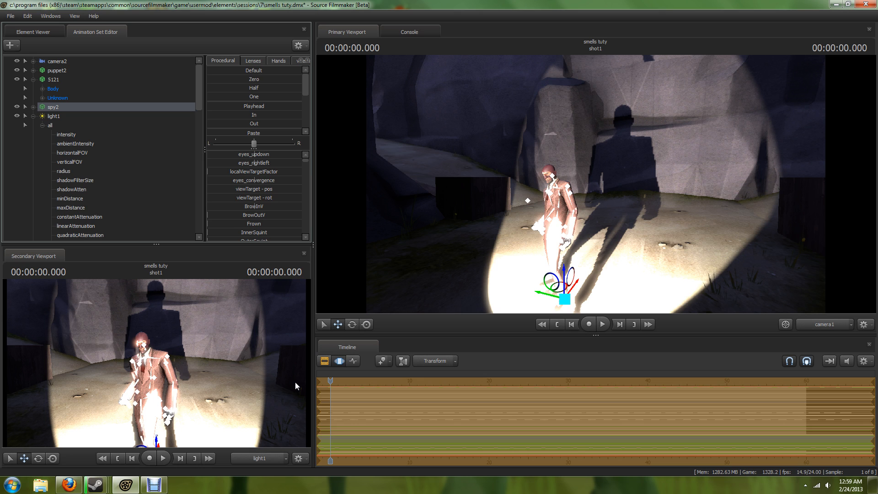
pyautogui.rightClick(56, 106)
pyautogui.moveTo(103, 185)
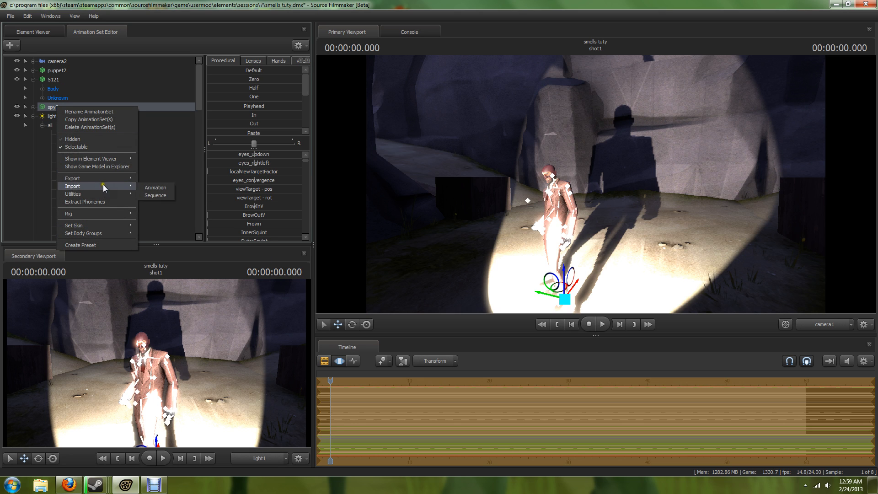
pyautogui.moveTo(97, 213)
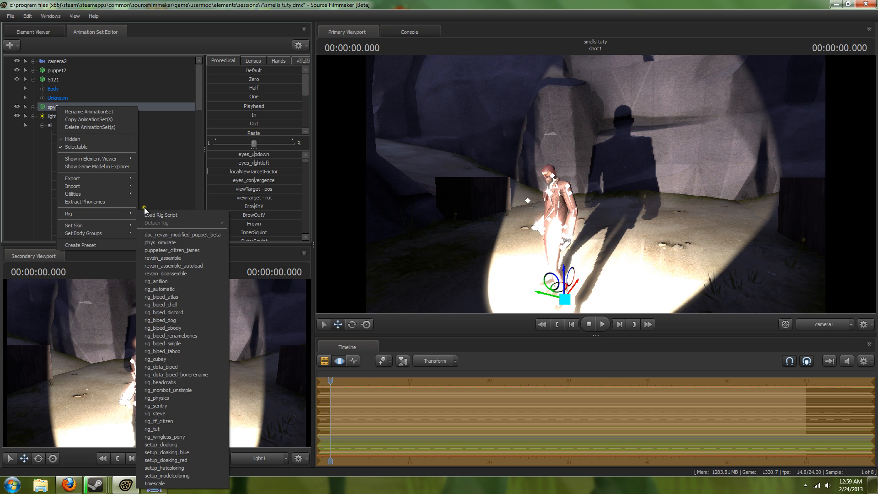
# Rename the puppet2 animation set as spypuppet2 and move it directly below spy2 in the list
pyautogui.rightClick(59, 69)
pyautogui.click(83, 76)
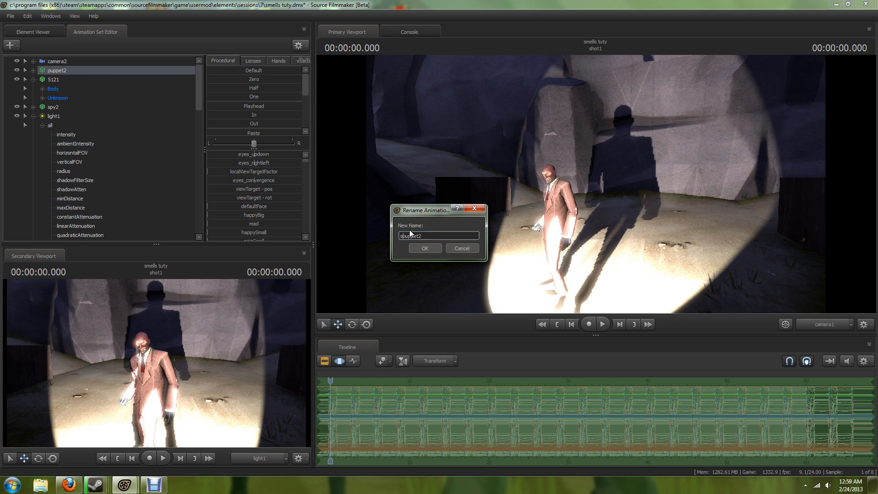
pyautogui.click(416, 248)
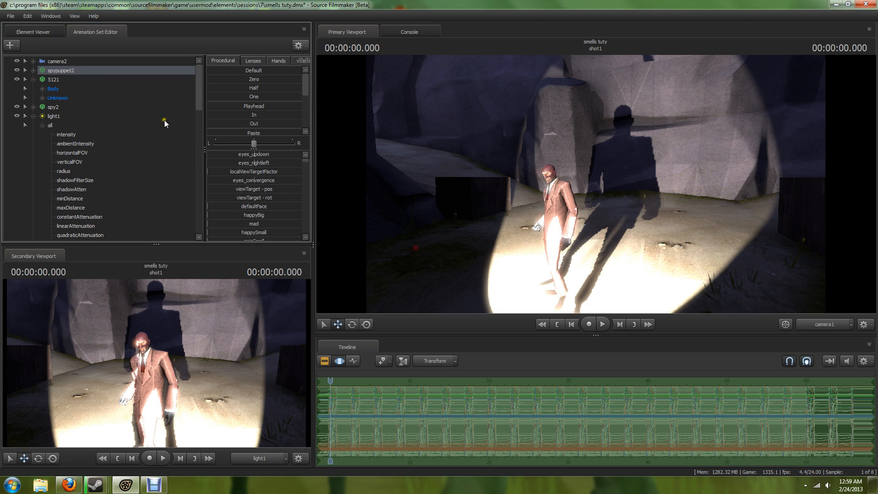
pyautogui.moveTo(64, 71); pyautogui.dragTo(68, 111)
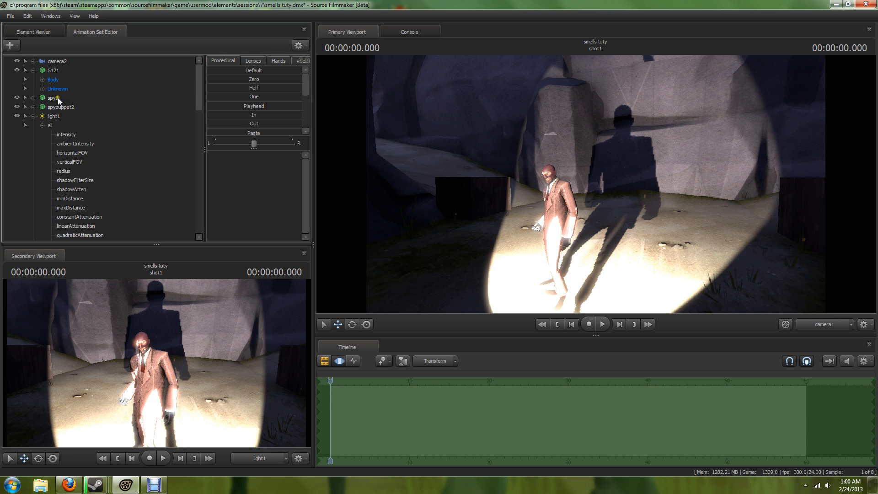
# Apply the doc_revzin_modified_puppet_beta rig script to the spy2 animation set
pyautogui.rightClick(58, 98)
pyautogui.moveTo(95, 205)
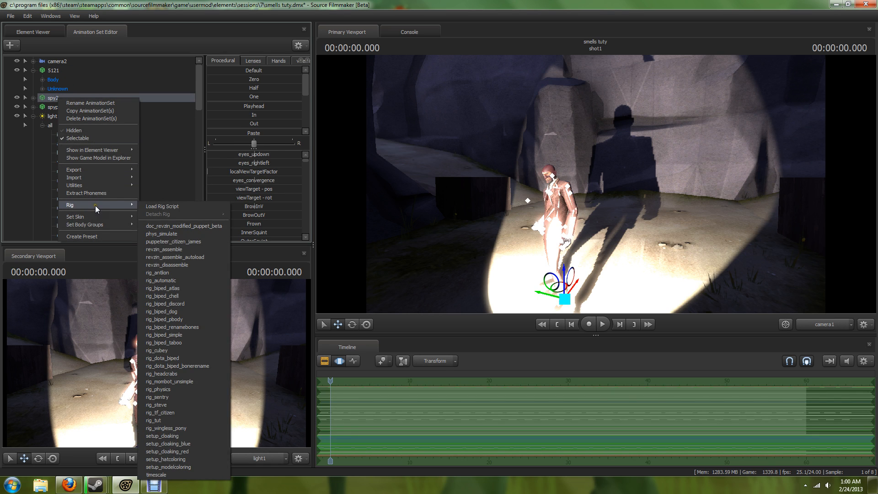
pyautogui.click(158, 225)
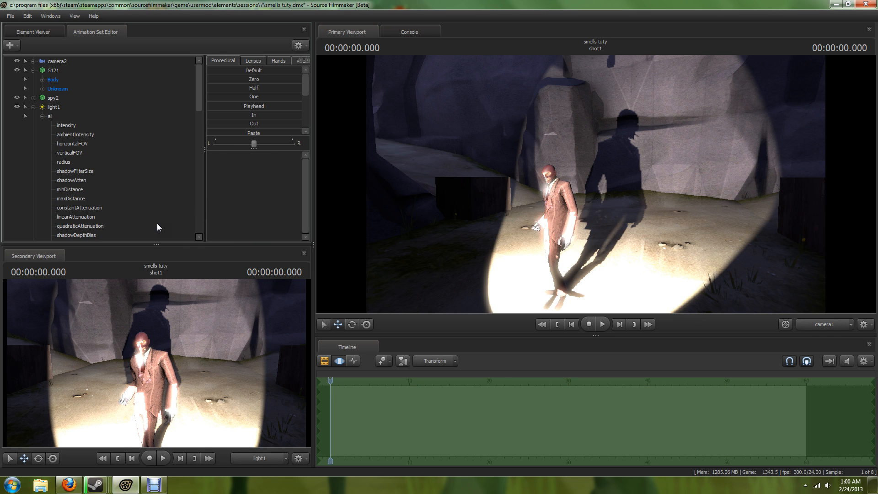
# Collapse the light1 controls and show the hidden animation sets in the list
pyautogui.click(34, 98)
pyautogui.click(34, 98)
pyautogui.click(34, 106)
pyautogui.click(35, 115)
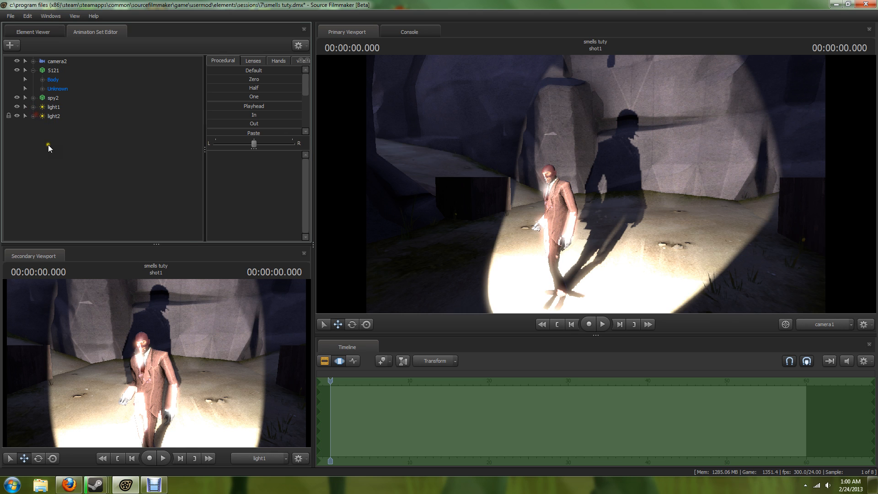
pyautogui.rightClick(71, 164)
pyautogui.click(100, 222)
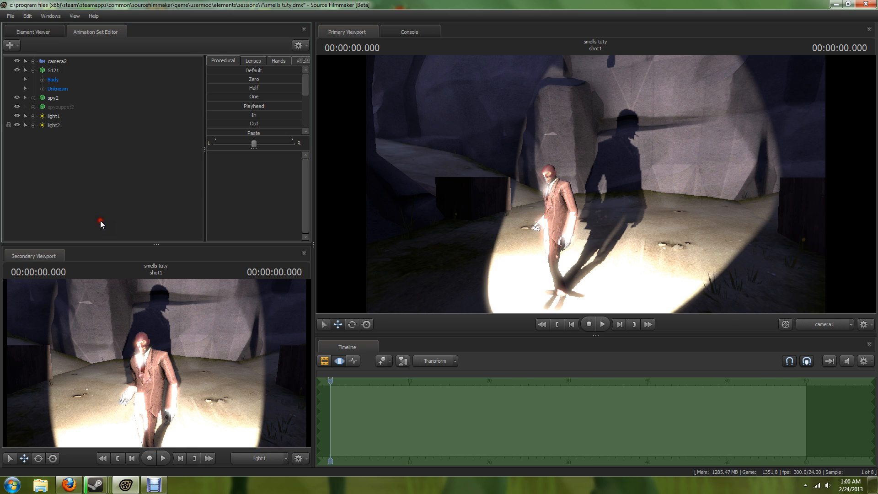
# Expand spypuppet2's Body group and try adjusting the weight of its rootTransform orient constraint
pyautogui.click(34, 107)
pyautogui.click(41, 126)
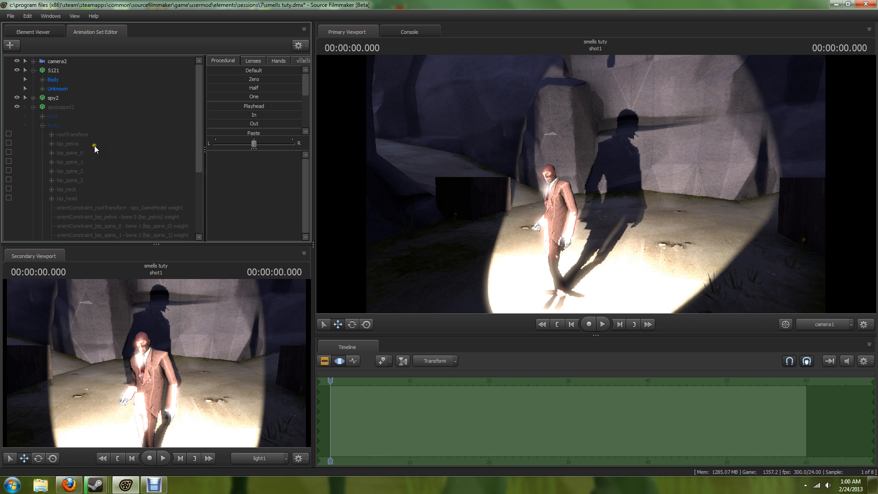
pyautogui.scroll(-1, 118, 172)
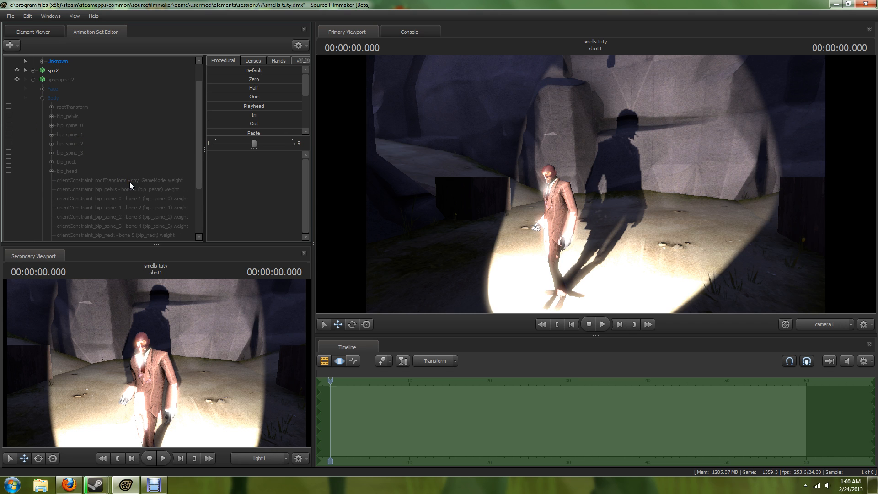
pyautogui.click(130, 182)
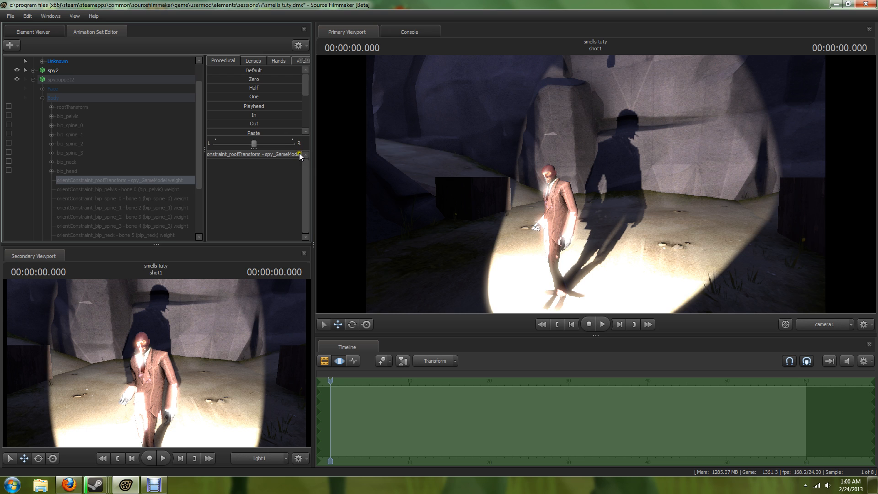
pyautogui.moveTo(299, 153); pyautogui.dragTo(118, 142)
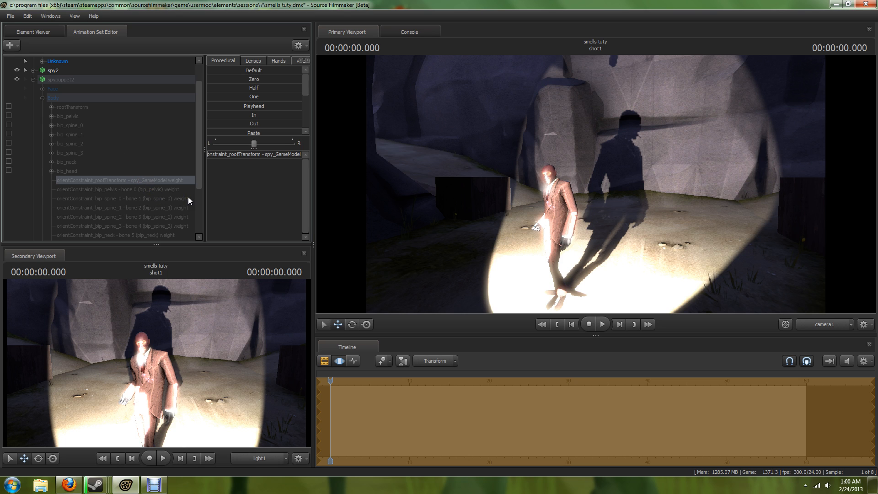
# Check spypuppet2's motion at the start of the shot and undo the puppet rig applied from spy2
pyautogui.click(60, 79)
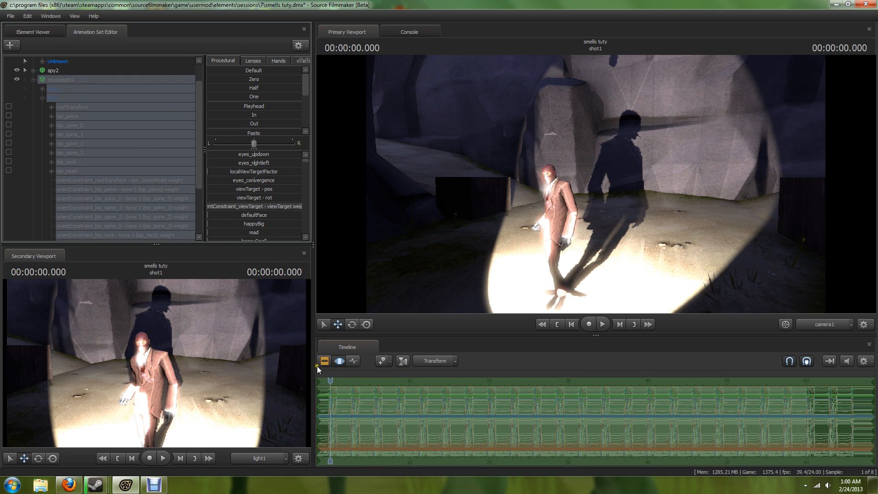
pyautogui.moveTo(330, 381)
pyautogui.mouseDown()
pyautogui.moveTo(396, 392)
pyautogui.moveTo(333, 393)
pyautogui.mouseUp()
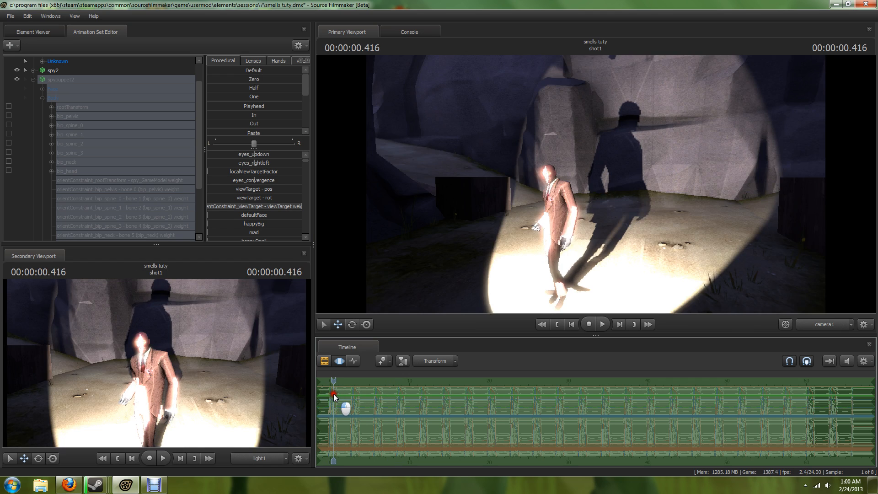
pyautogui.press('Home')
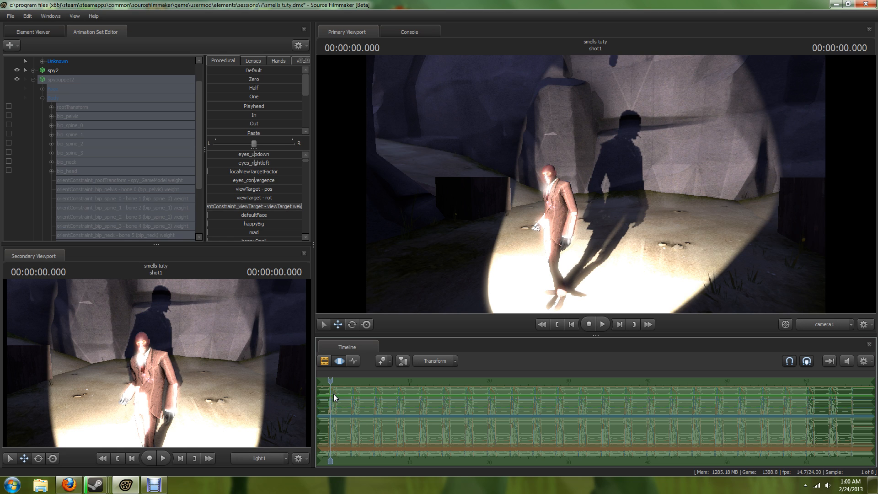
pyautogui.hotkey('ctrl', 'c')
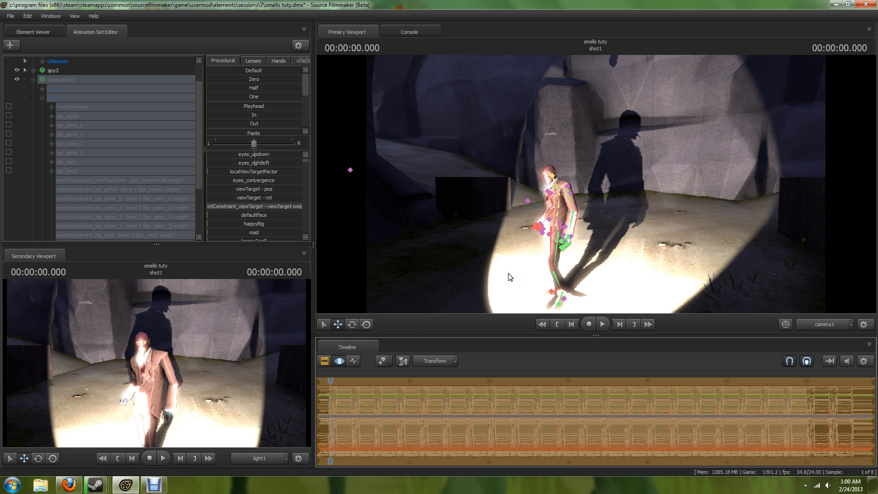
pyautogui.hotkey('ctrl', 'z')
pyautogui.hotkey('ctrl', 'z')
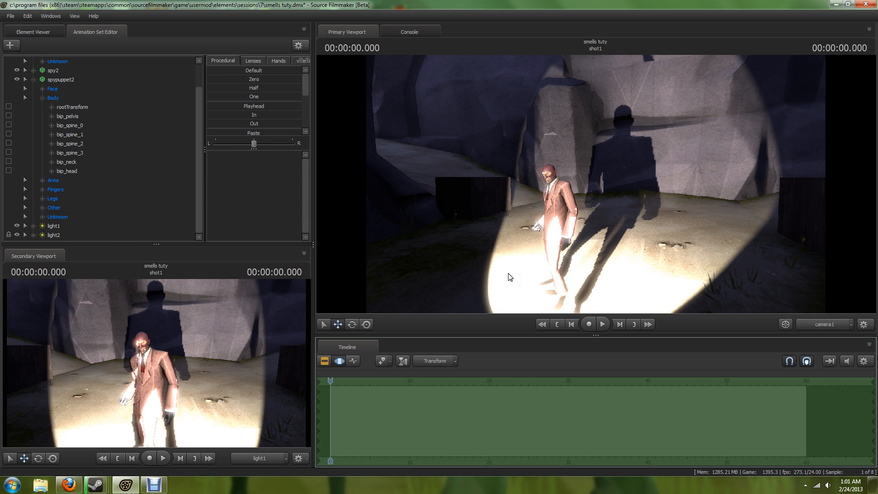
# Import the SelectionMenu_Anim01 sequence onto the spypuppet2 animation set
pyautogui.scroll(1, 67, 105)
pyautogui.rightClick(64, 108)
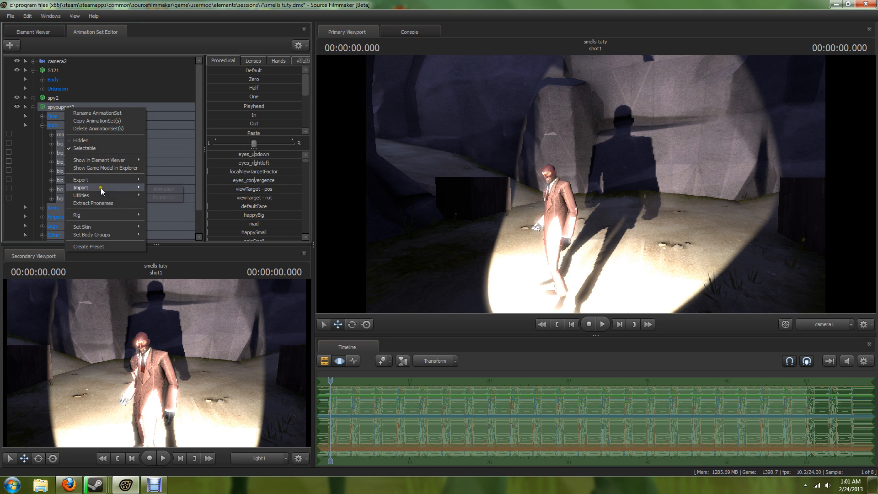
pyautogui.moveTo(102, 188)
pyautogui.click(158, 195)
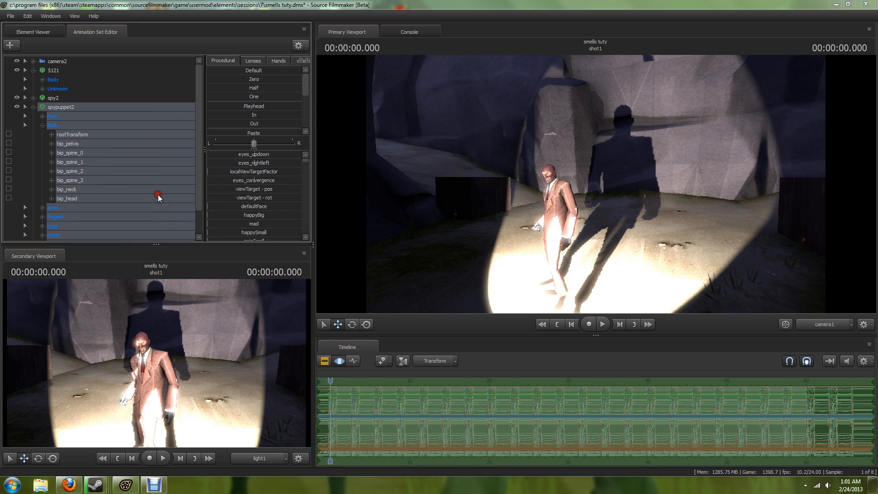
pyautogui.click(213, 253)
pyautogui.scroll(-6, 208, 277)
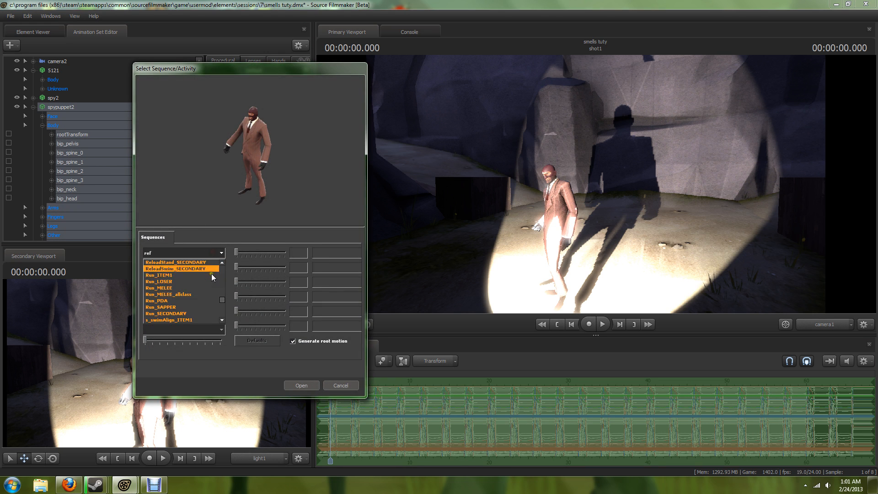
pyautogui.scroll(-8, 202, 282)
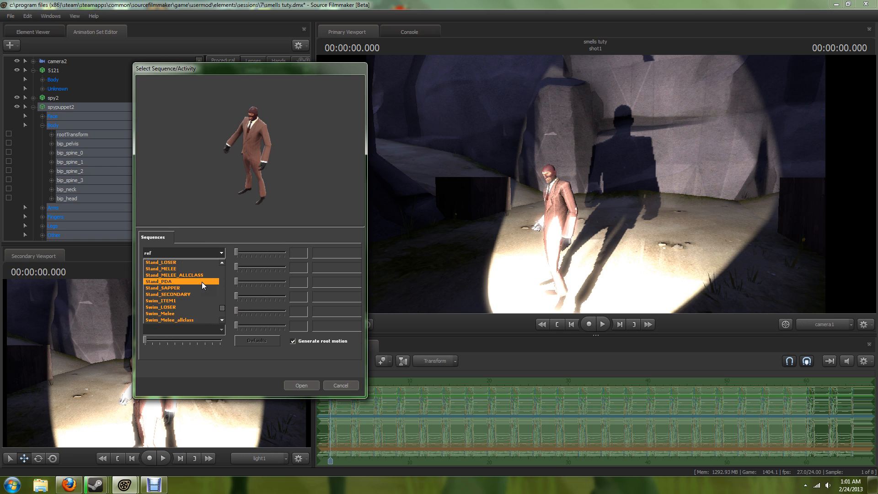
pyautogui.scroll(6, 202, 281)
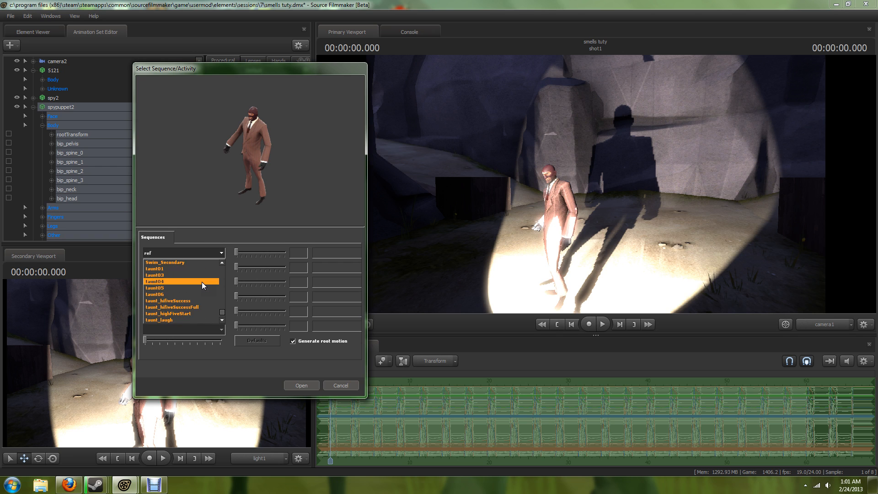
pyautogui.scroll(2, 202, 281)
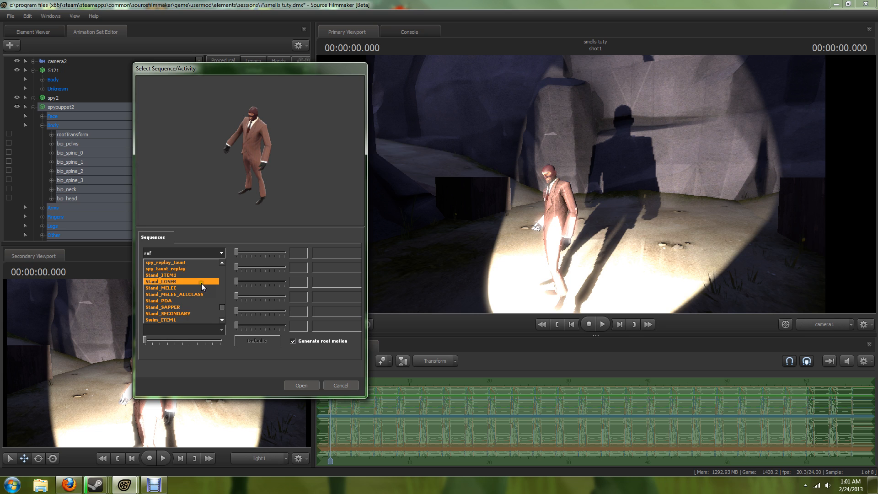
pyautogui.scroll(2, 192, 267)
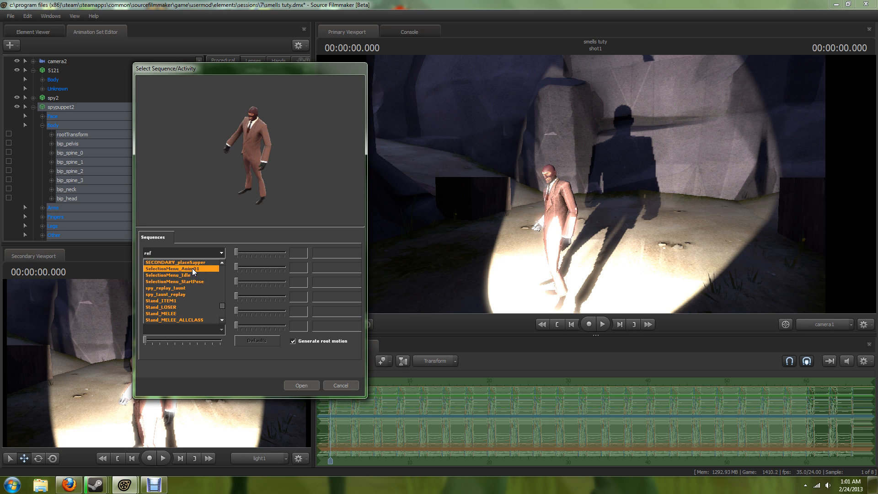
pyautogui.click(196, 267)
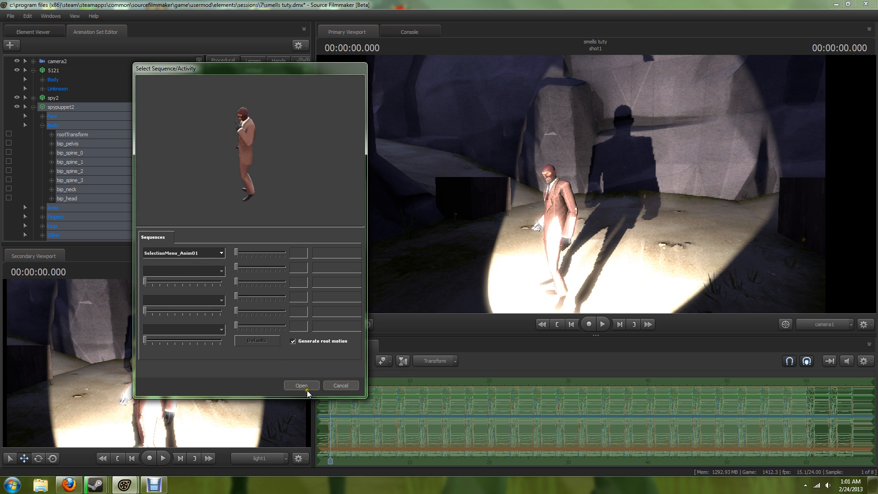
pyautogui.click(305, 387)
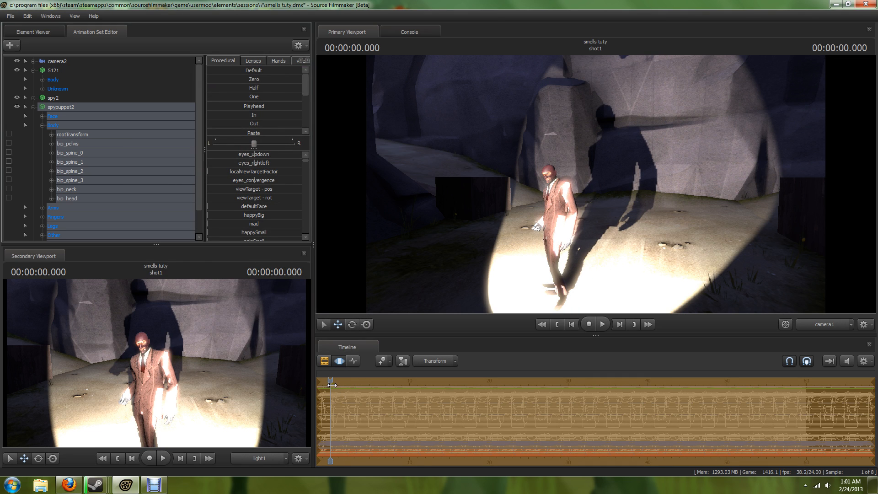
# Scrub to 00:00:03.750 and raise light1's minDistance slightly so it stops lighting the puppet spy
pyautogui.moveTo(331, 381); pyautogui.dragTo(361, 390)
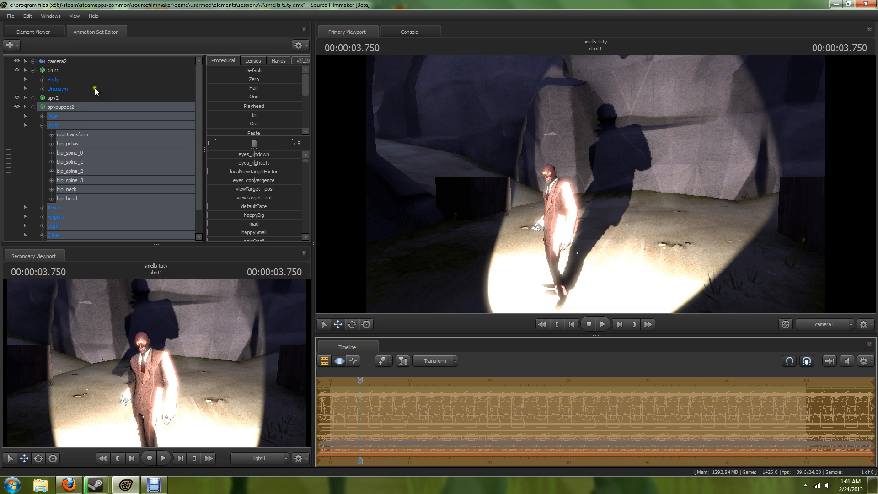
pyautogui.scroll(-1, 81, 203)
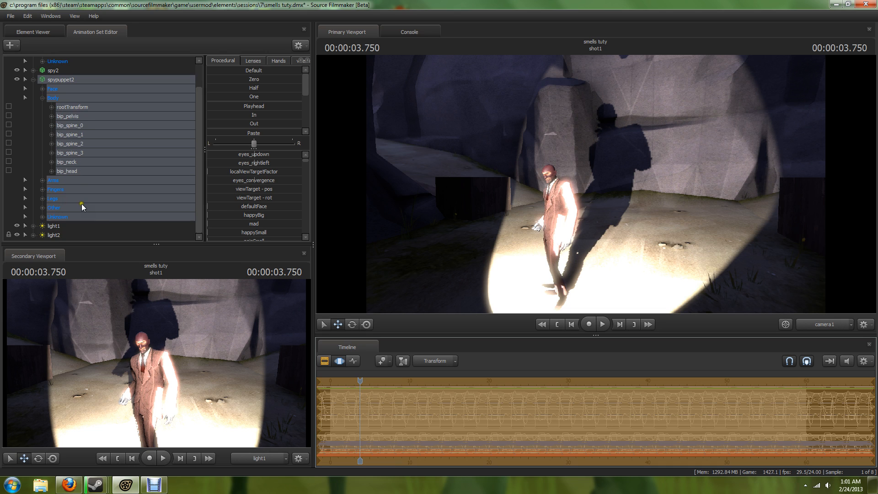
pyautogui.click(52, 226)
pyautogui.scroll(-1, 251, 207)
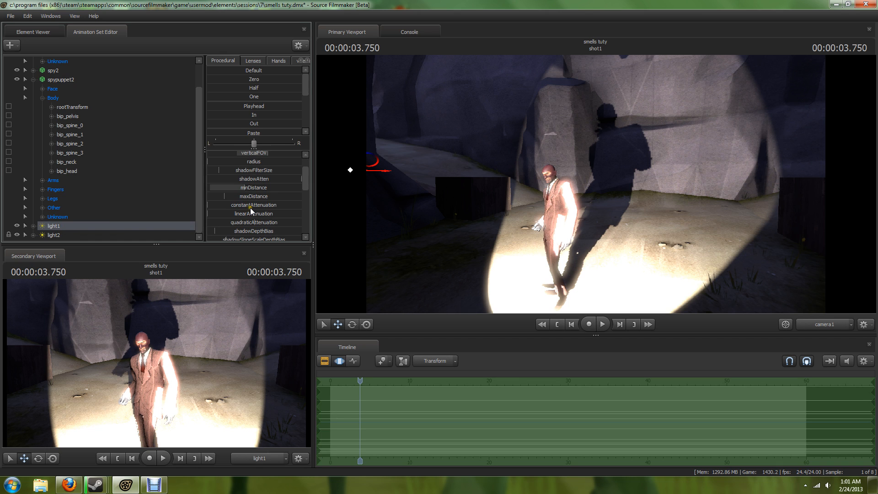
pyautogui.moveTo(242, 188); pyautogui.dragTo(248, 188)
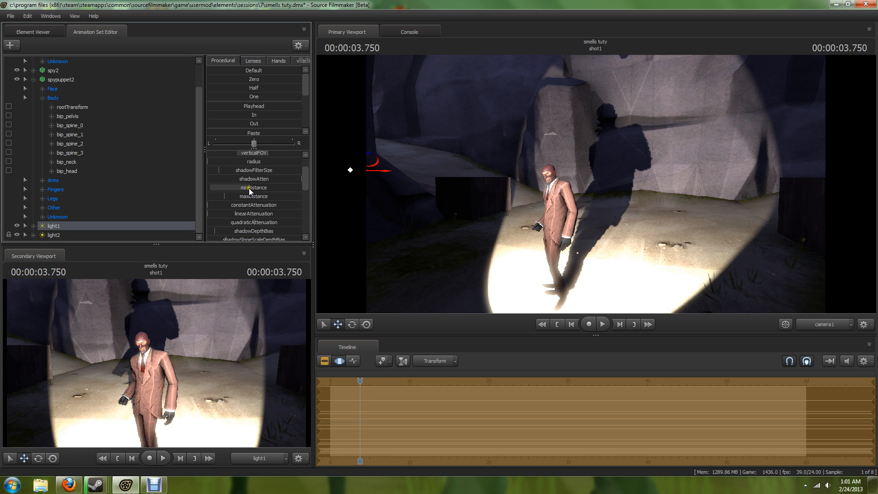
pyautogui.moveTo(248, 187); pyautogui.dragTo(254, 189)
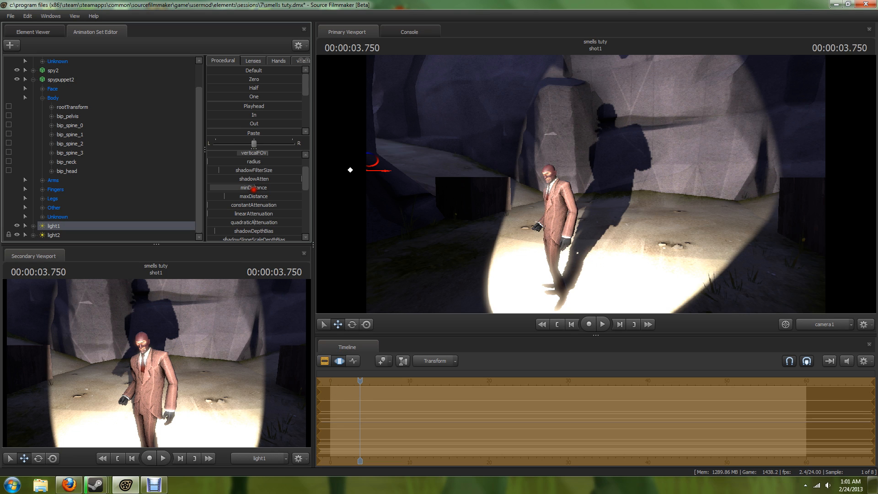
# Move the playhead to 00:00:02.833 and set the time selection to run from there through the end of the shot
pyautogui.moveTo(360, 381); pyautogui.dragTo(341, 391)
pyautogui.moveTo(343, 392); pyautogui.dragTo(352, 391)
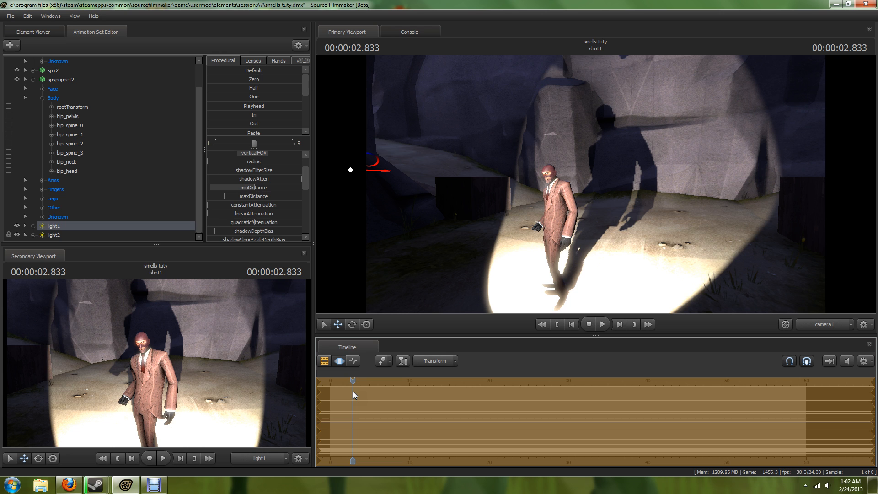
pyautogui.keyDown('shift'); pyautogui.moveTo(352, 390); pyautogui.dragTo(874, 408); pyautogui.keyUp('shift')
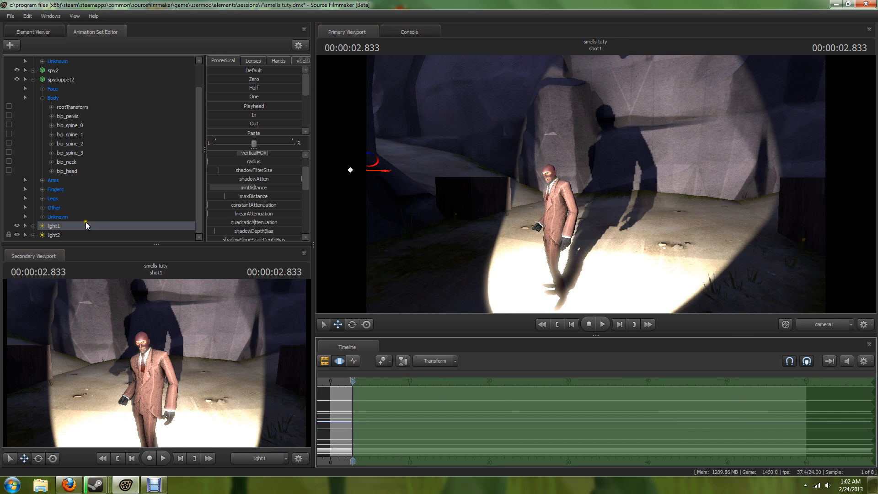
# Import the SelectionMenu_Idle sequence onto the spypuppet2 animation set for the selected time range
pyautogui.rightClick(56, 81)
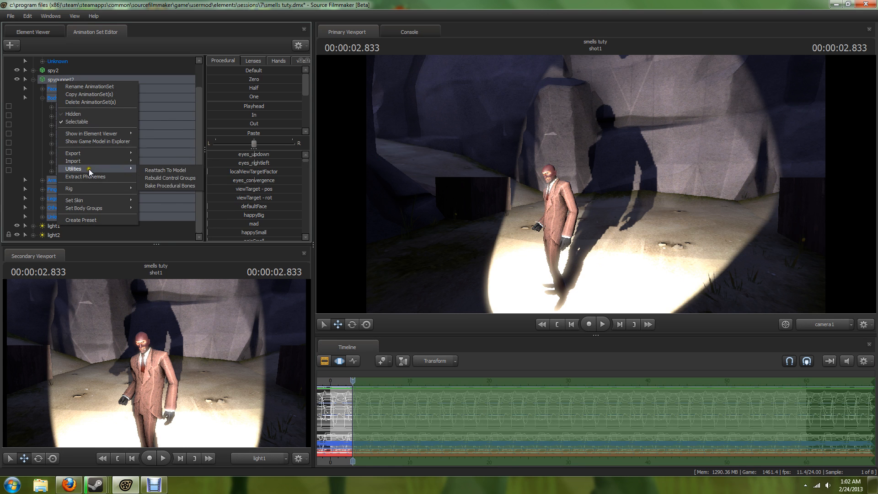
pyautogui.moveTo(92, 160)
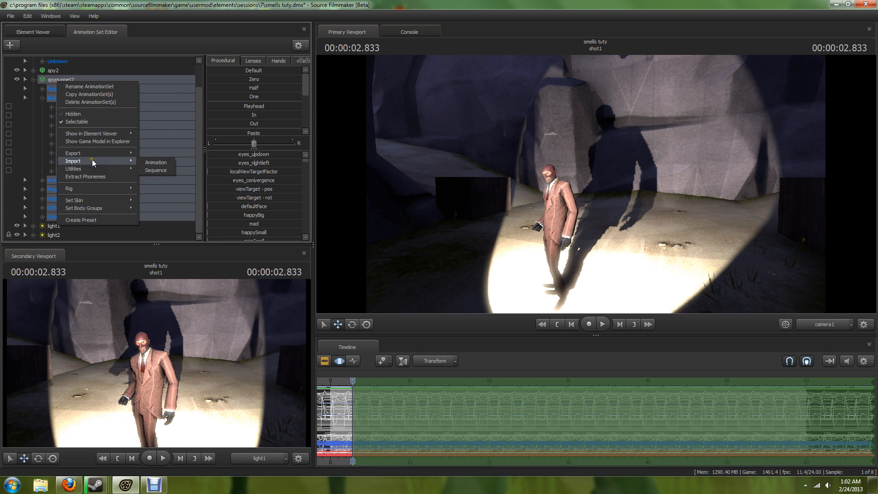
pyautogui.click(167, 170)
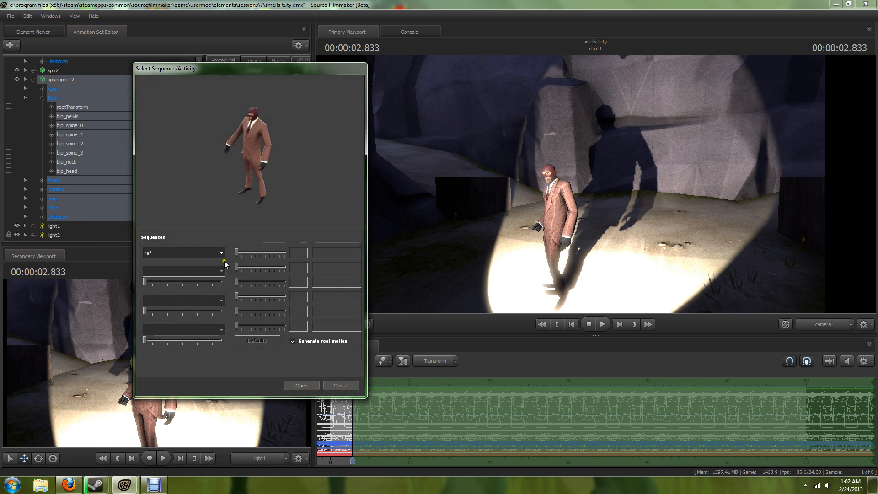
pyautogui.click(218, 255)
pyautogui.scroll(3, 207, 290)
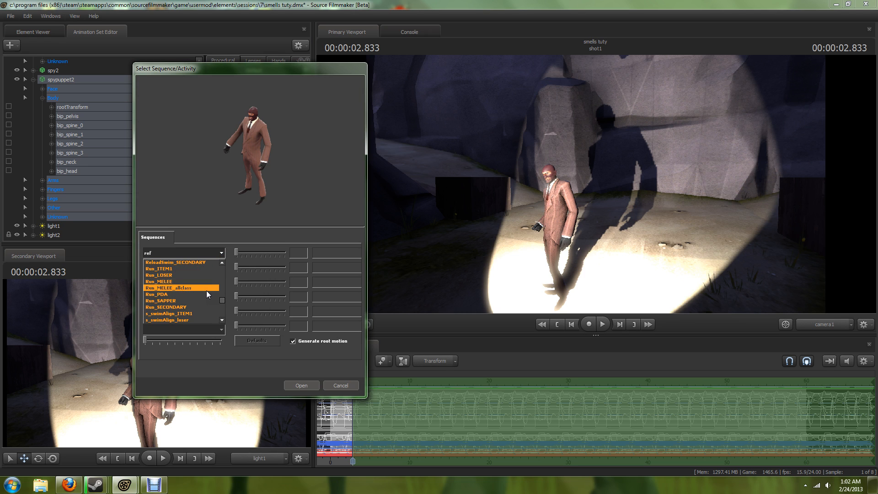
pyautogui.scroll(-4, 199, 288)
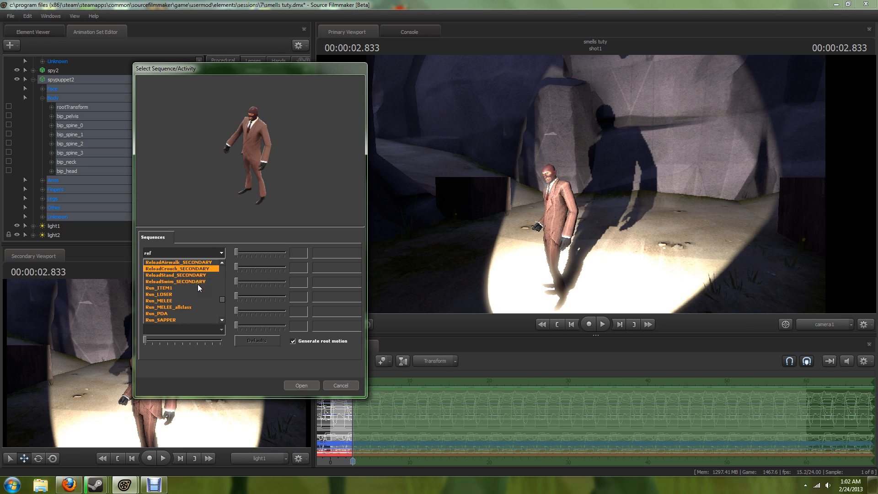
pyautogui.scroll(-11, 198, 283)
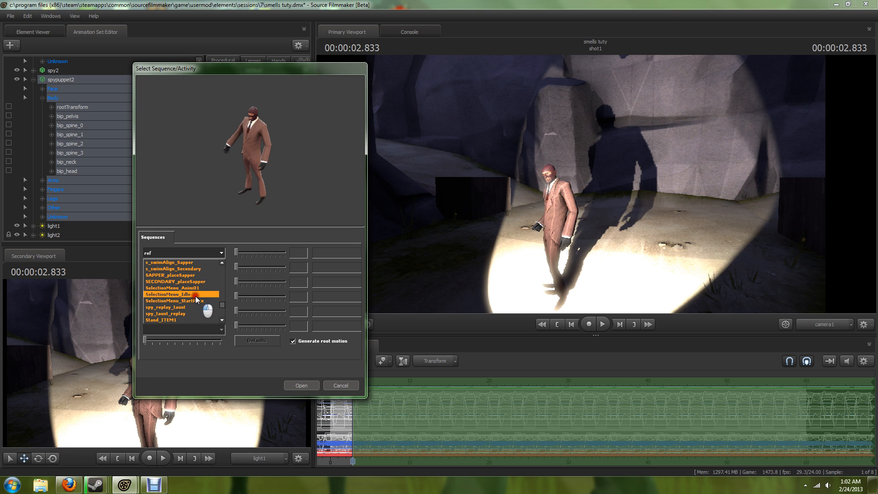
pyautogui.click(196, 295)
pyautogui.click(301, 384)
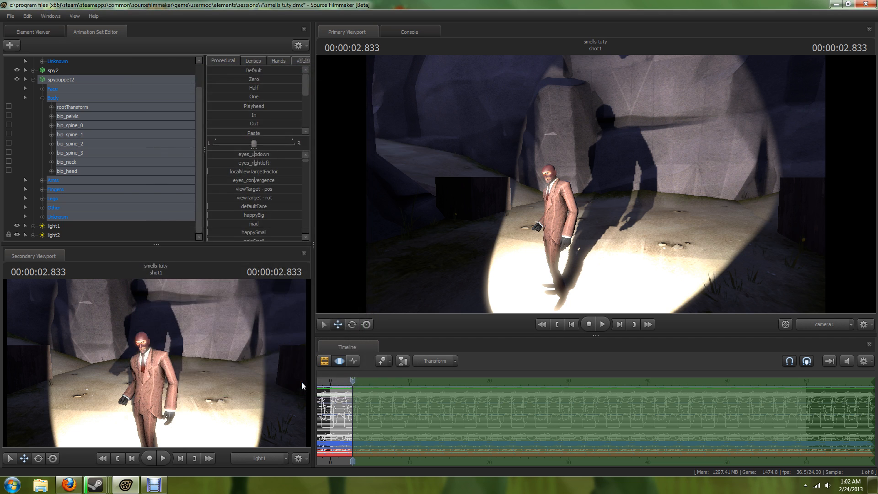
# Move the playhead to 00:00:02.875 and examine the spy and its shadow from a wider angle, revealing the puppet's bone handles
pyautogui.moveTo(347, 385)
pyautogui.mouseDown()
pyautogui.moveTo(326, 397)
pyautogui.moveTo(353, 399)
pyautogui.mouseUp()
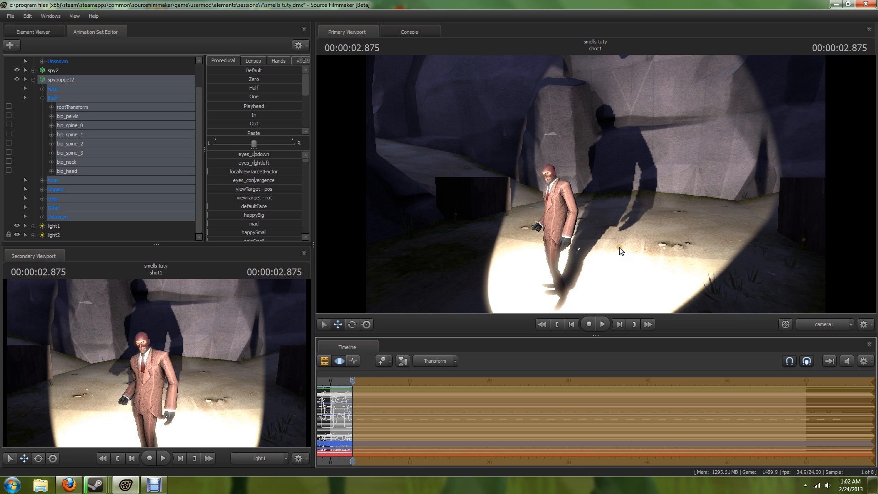
pyautogui.moveTo(622, 261); pyautogui.dragTo(633, 275)
pyautogui.moveTo(594, 184); pyautogui.dragTo(594, 184)
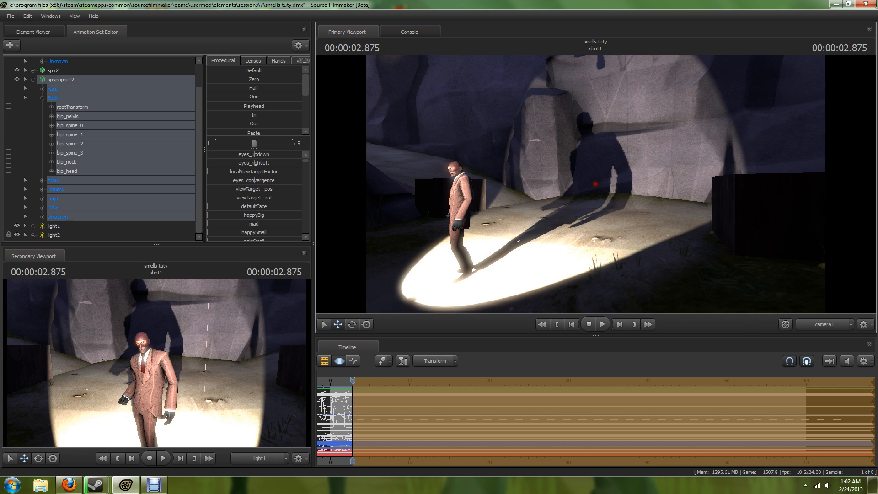
pyautogui.press('ctrl')
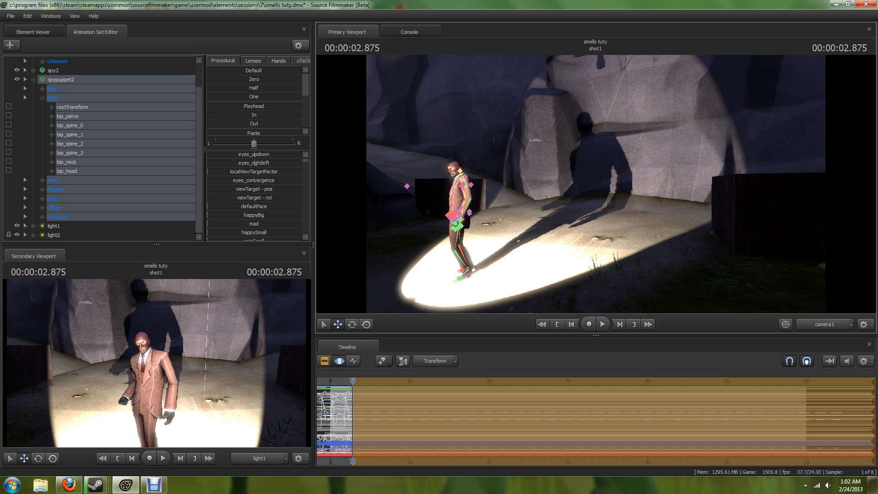